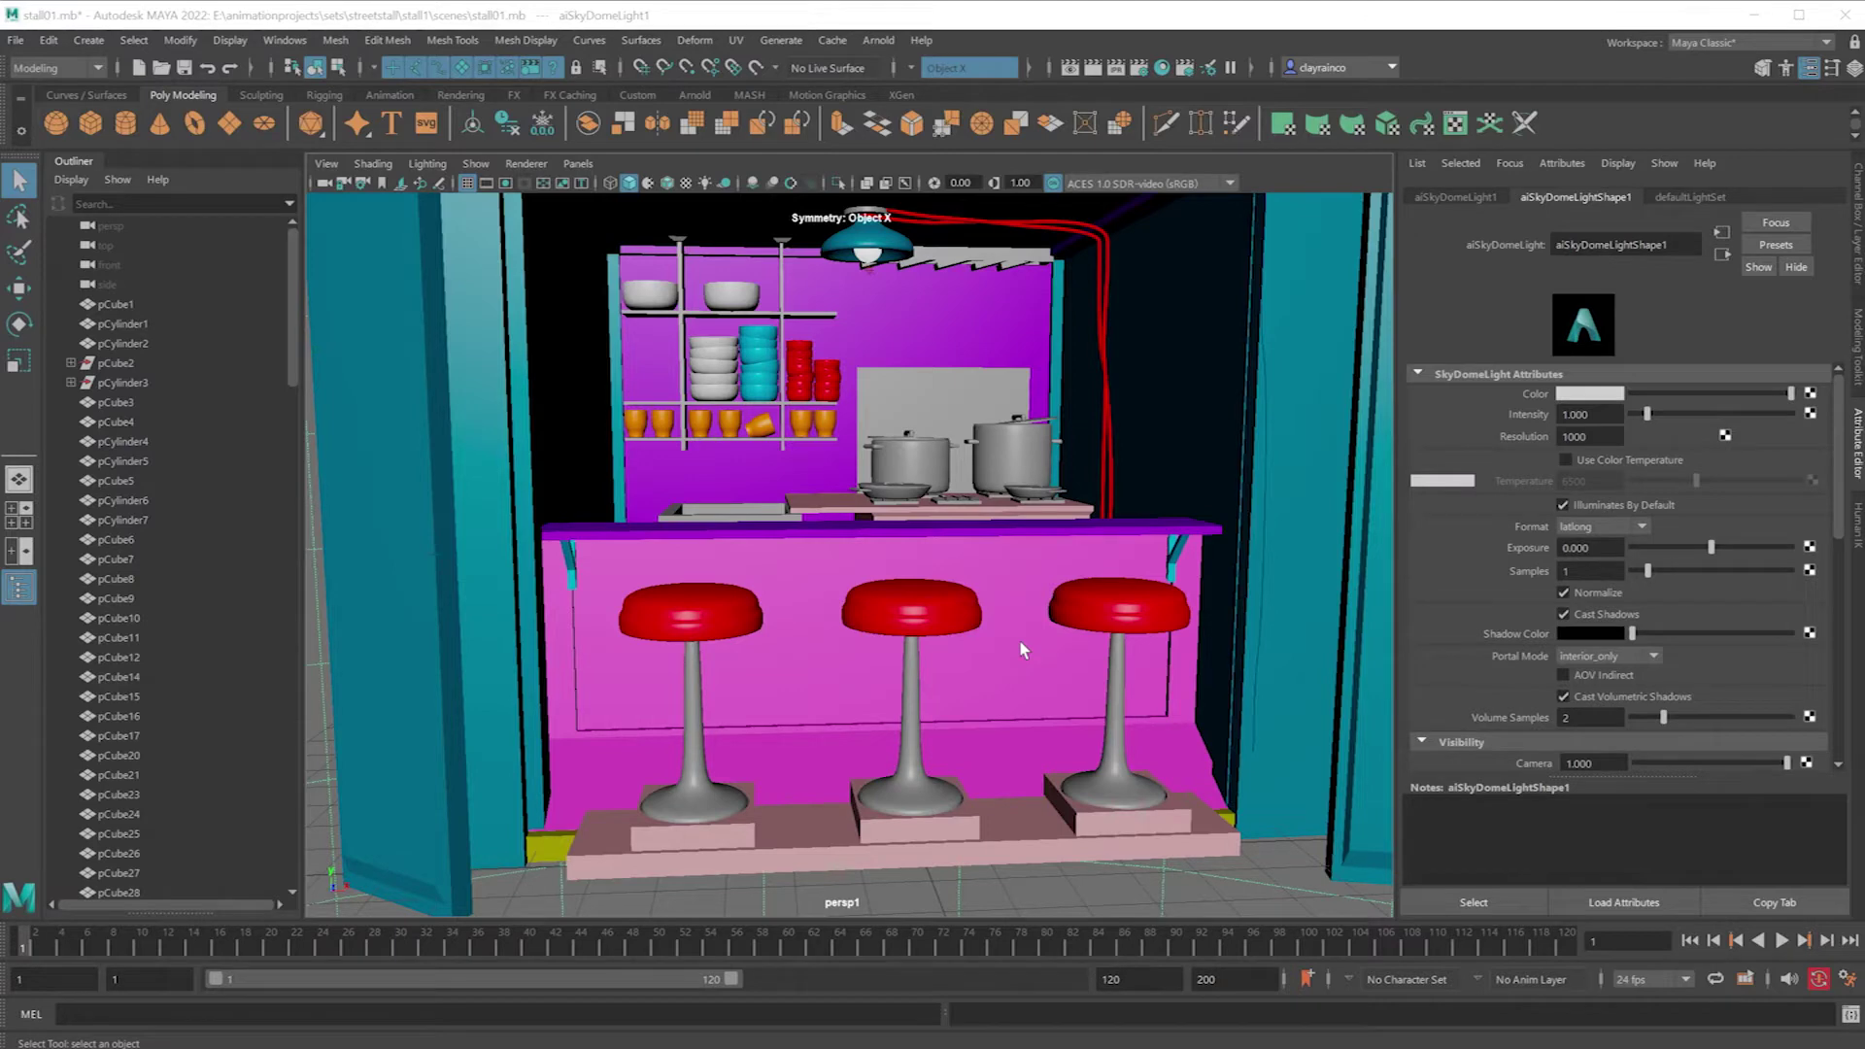
Step: Select all parts of the hanging lamp above the counter: ceiling mount, cables, shade and light bulb
left_click(944, 225)
left_click(869, 212)
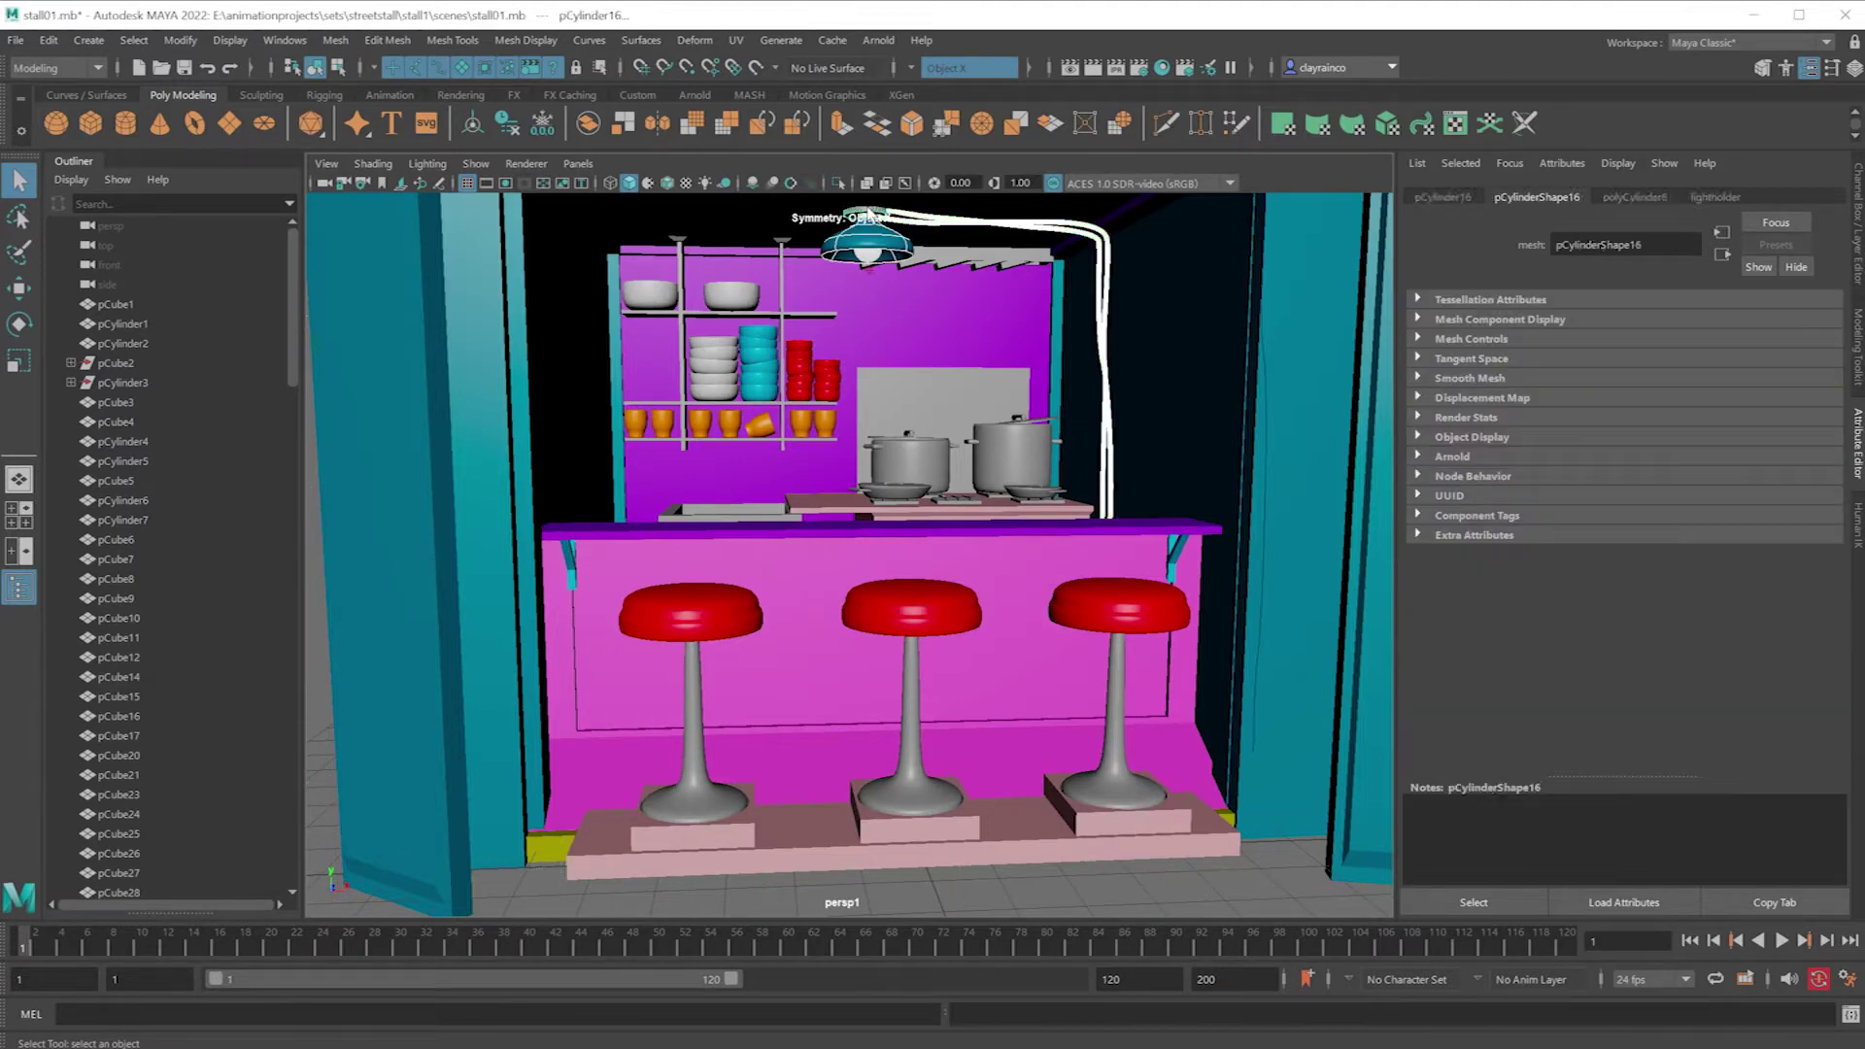
middle_click_drag(928, 374, 874, 416, "alt")
scroll(869, 398, "up", 5)
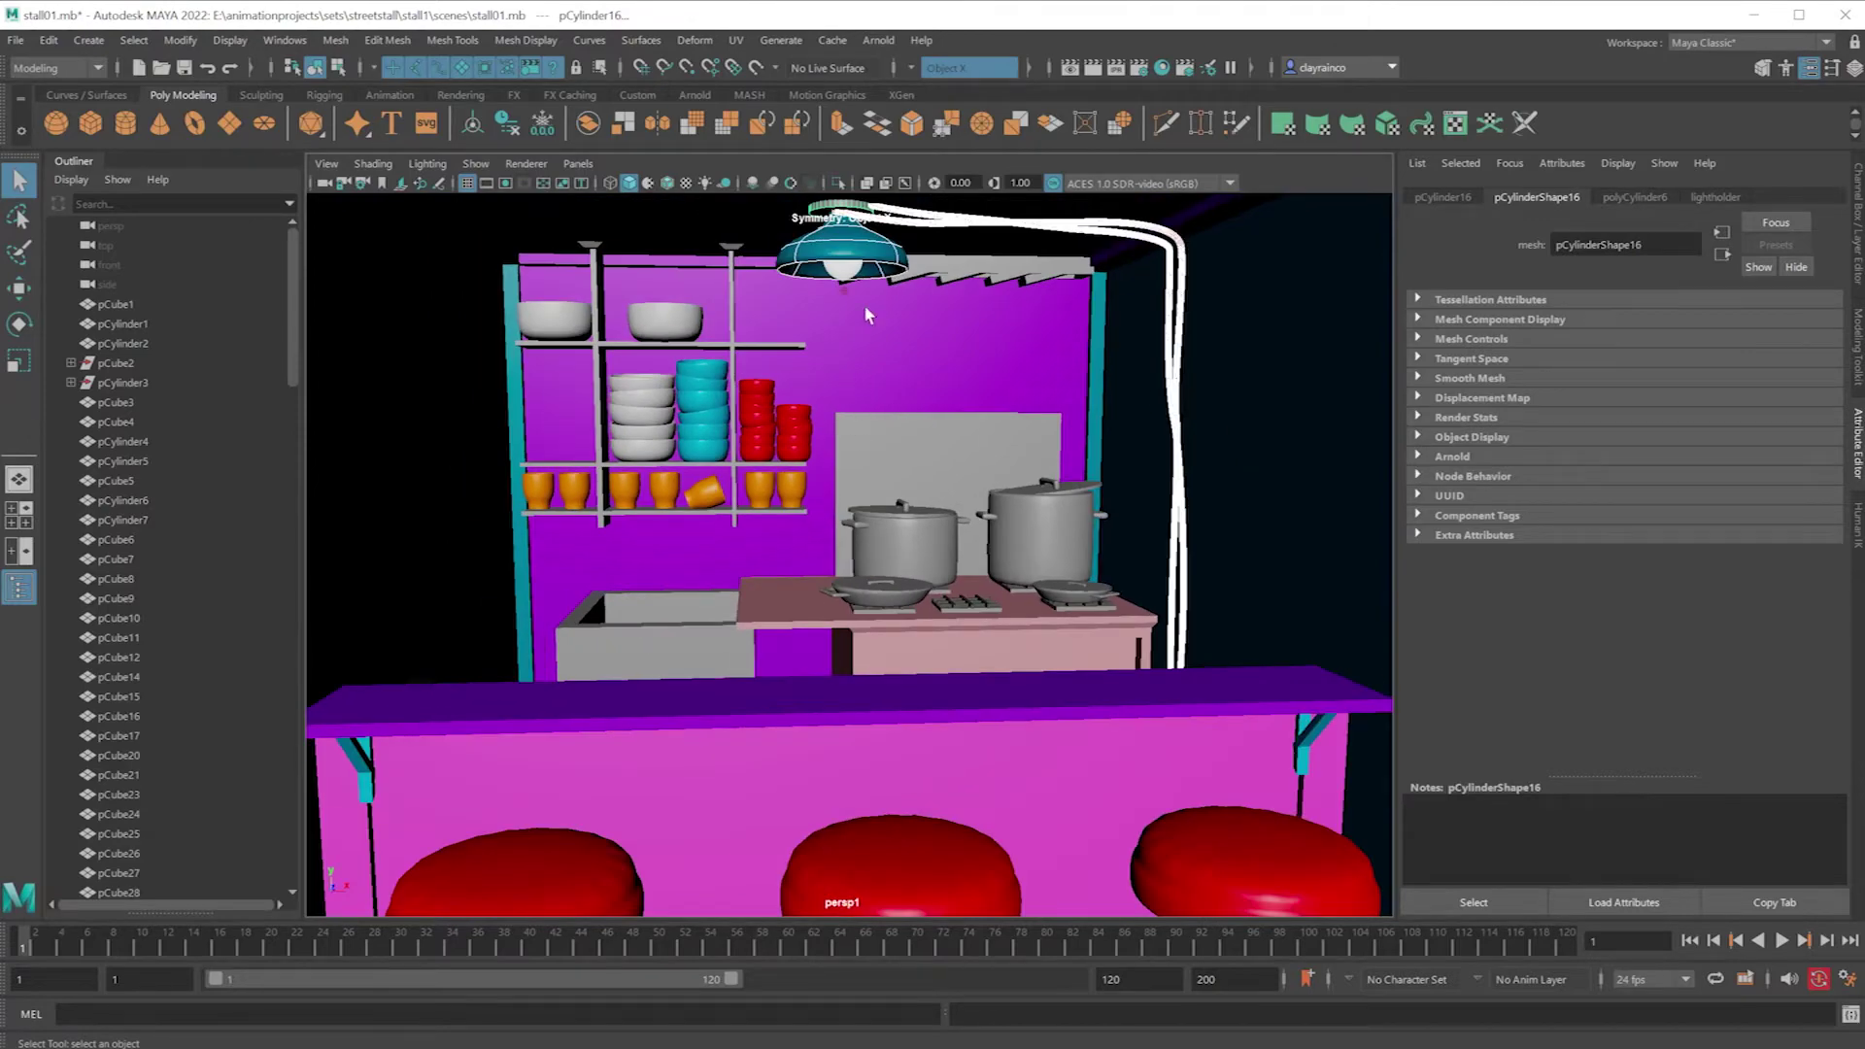
middle_click_drag(853, 320, 841, 404, "alt")
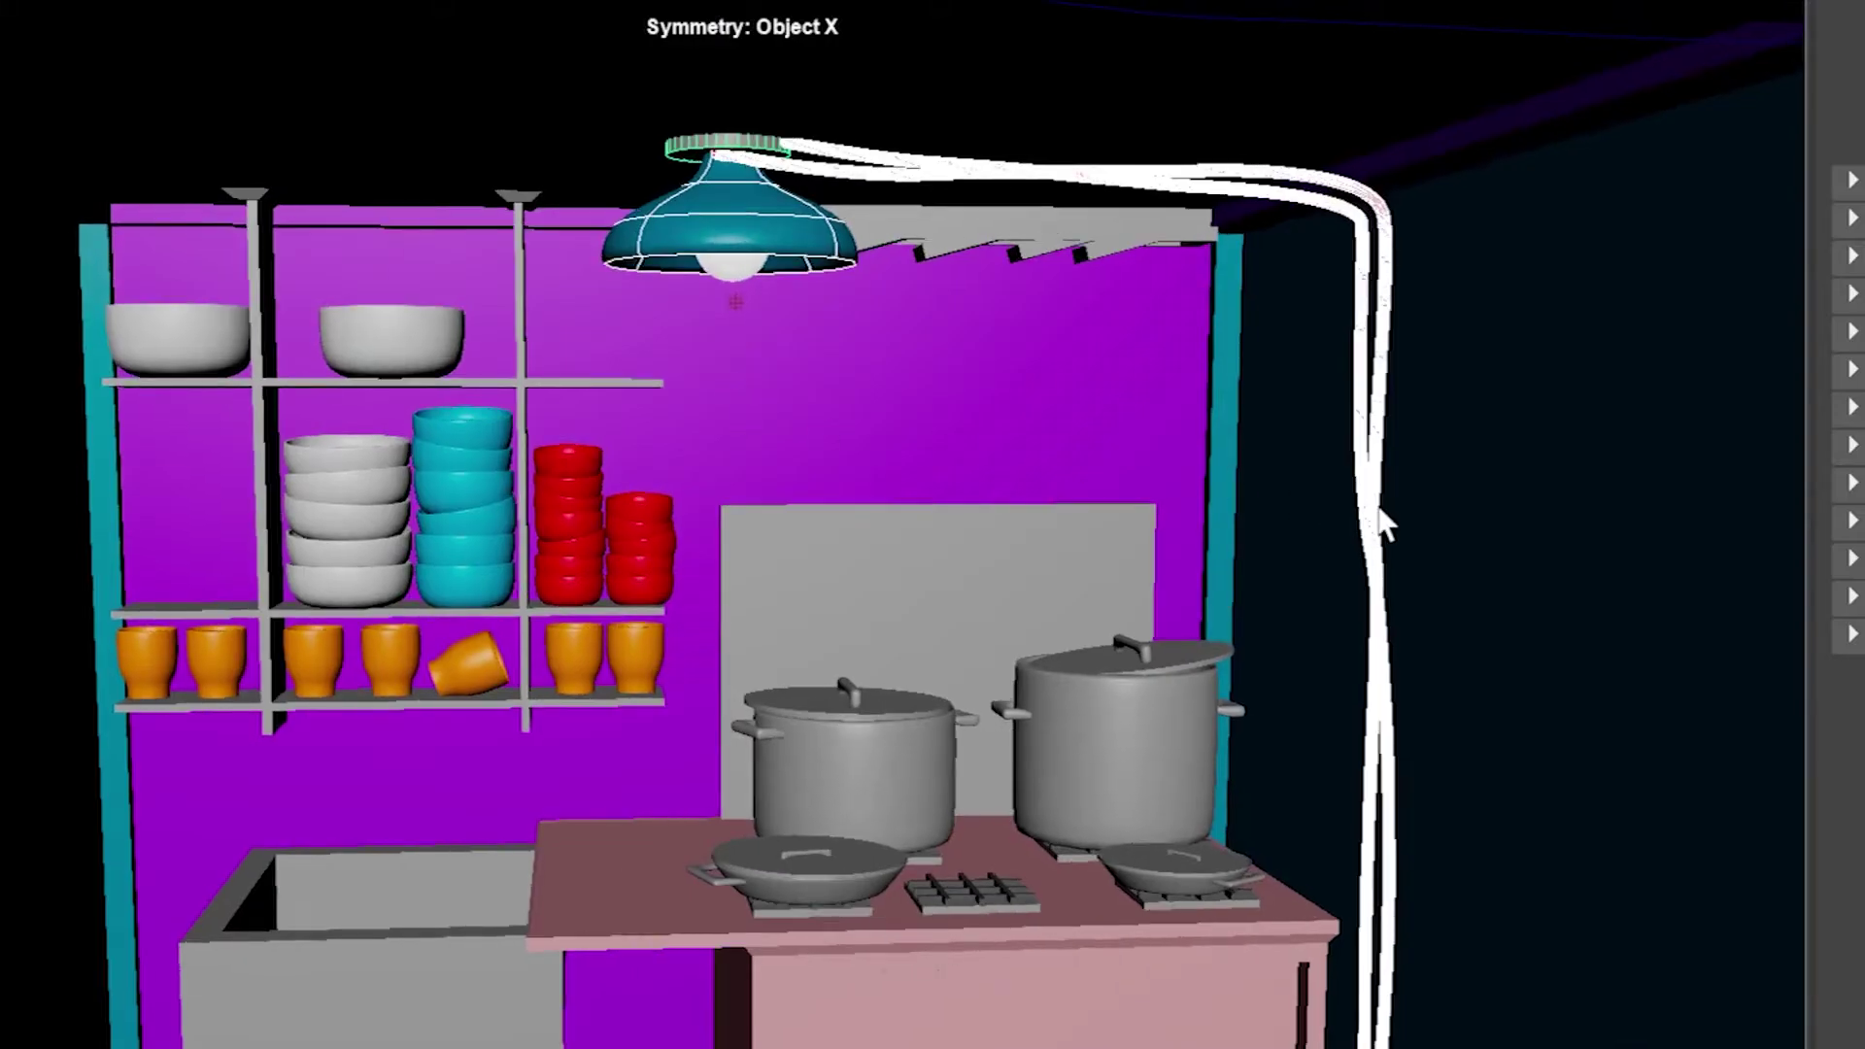
left_click(1166, 459)
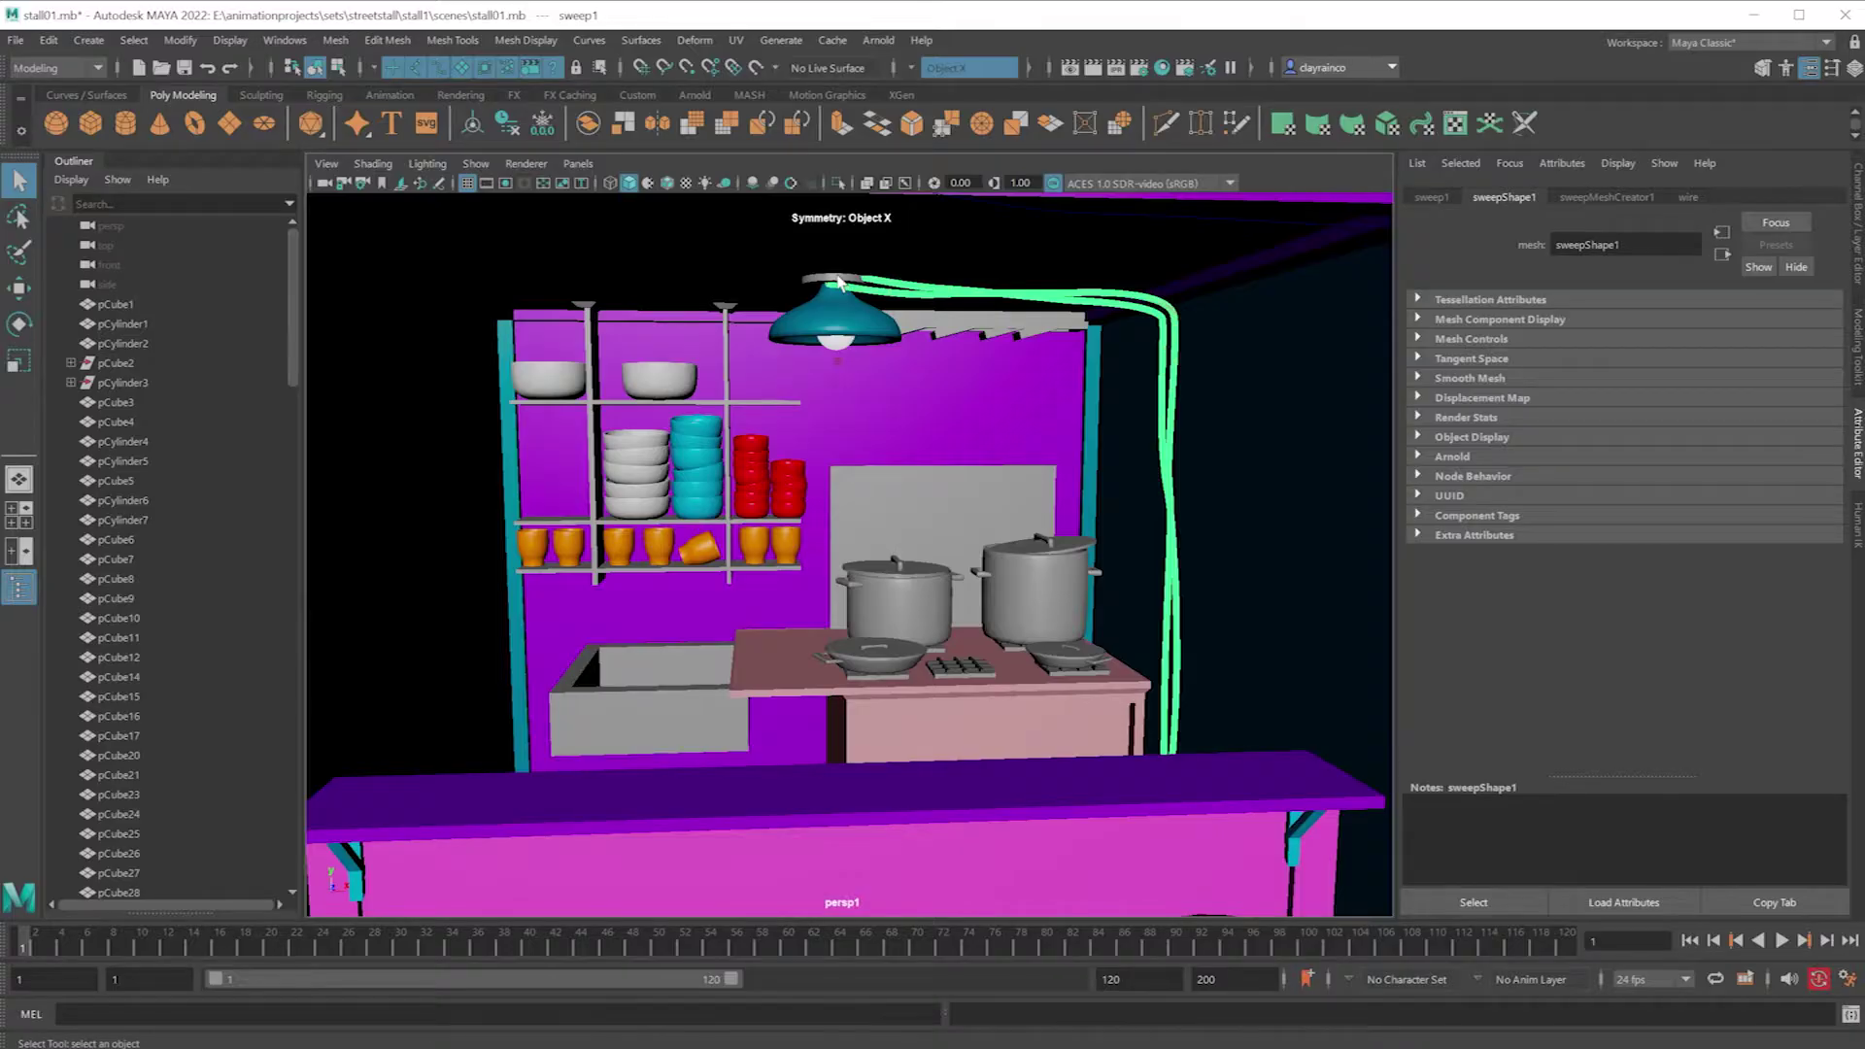
left_click(727, 272)
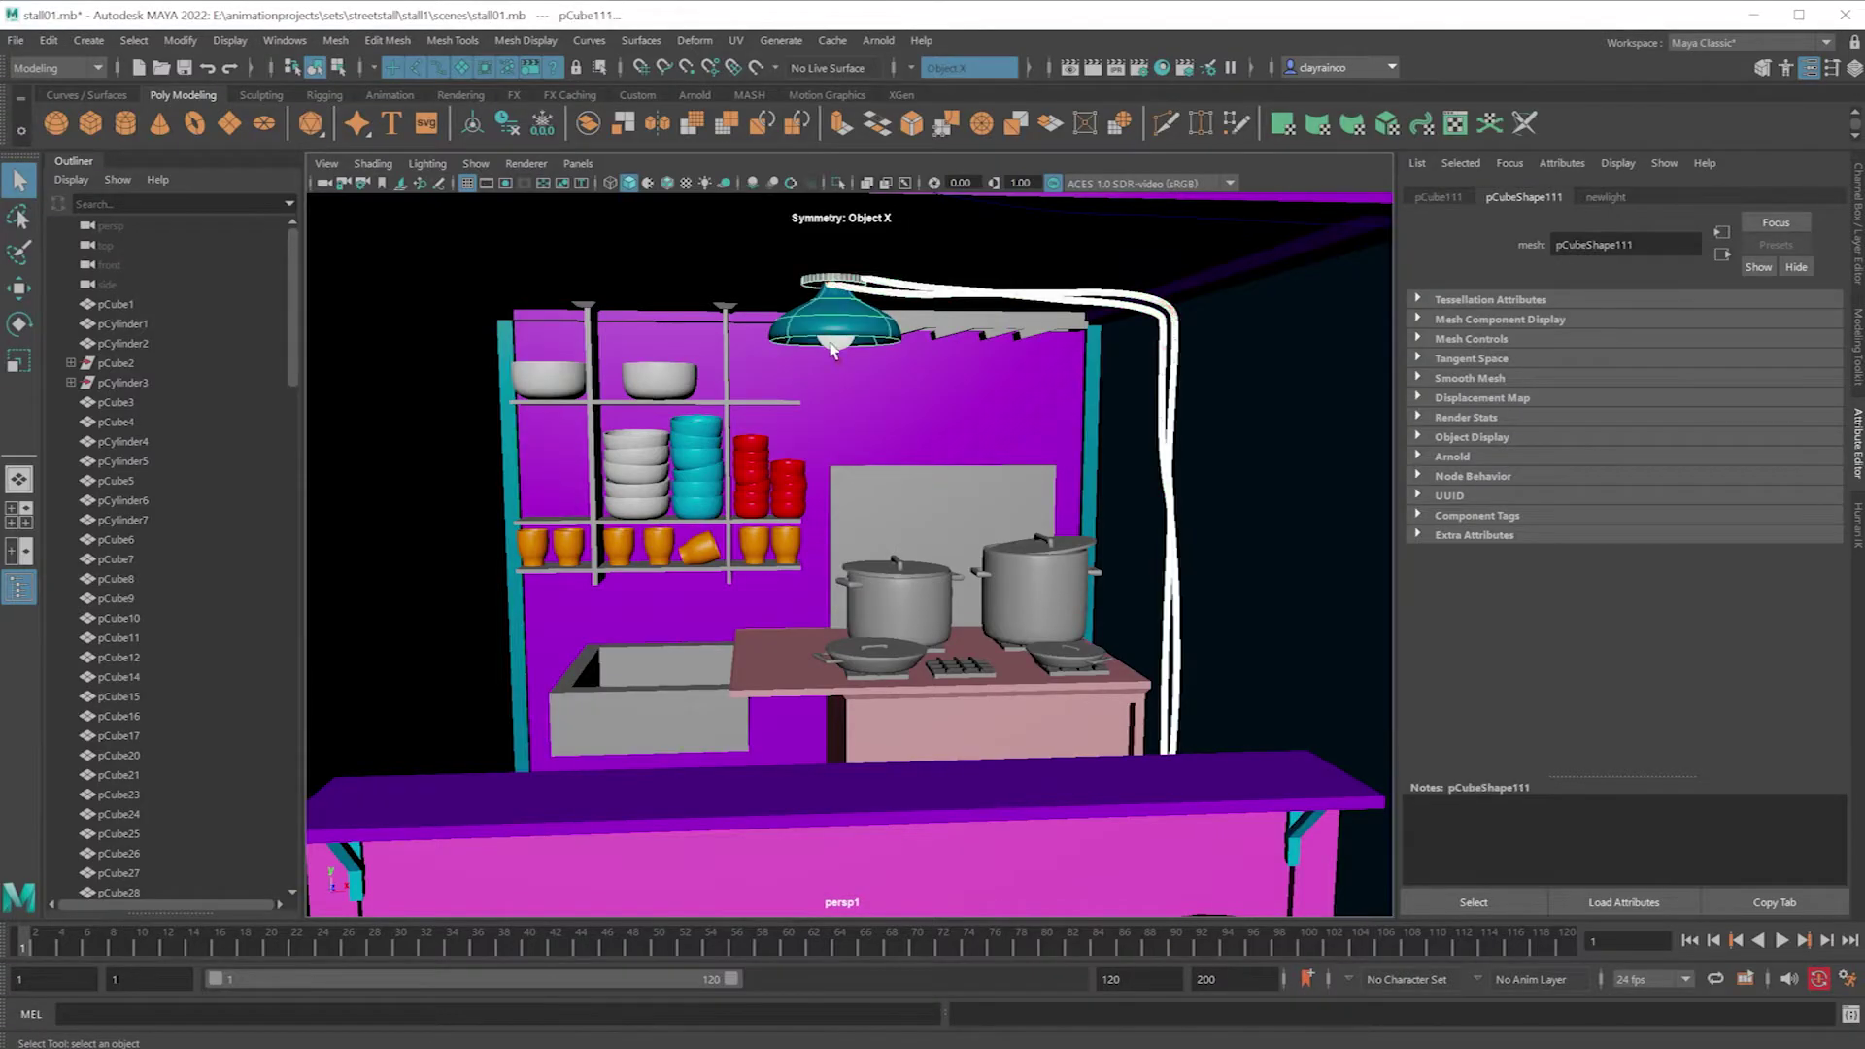
left_click(838, 348)
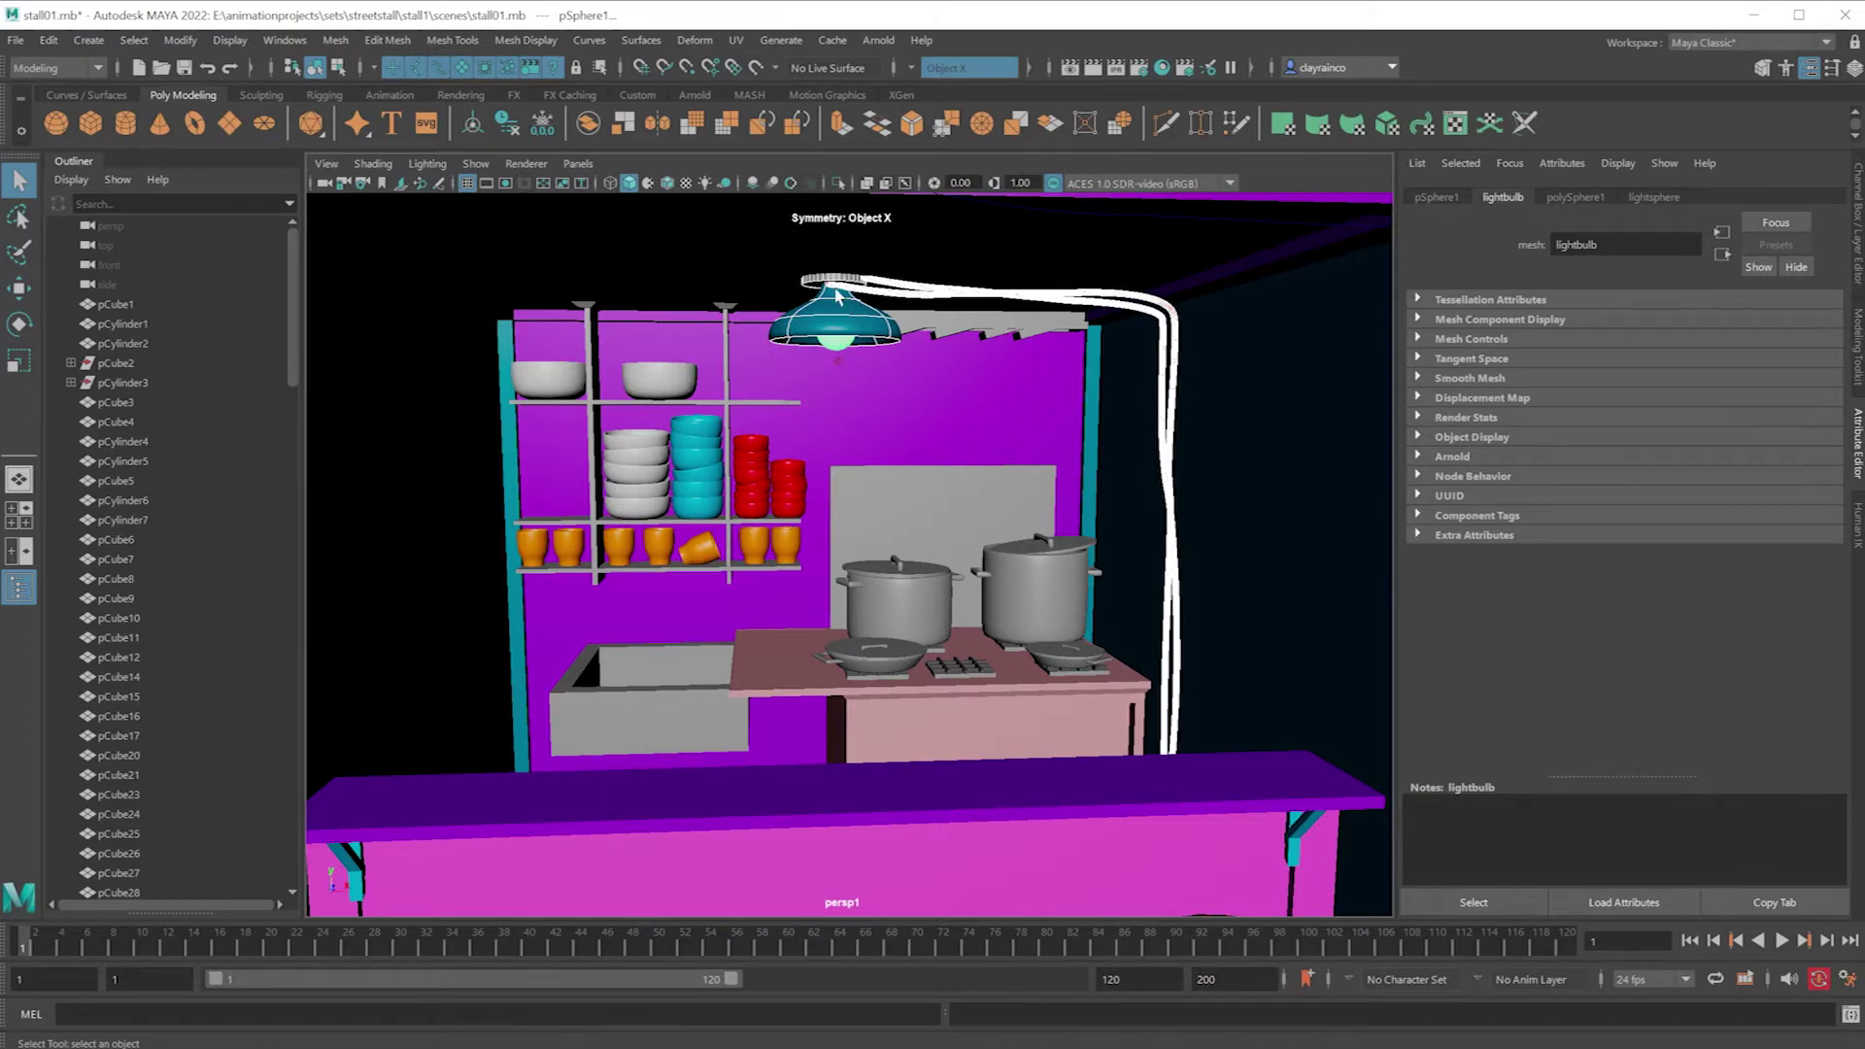
Step: Export the selected lamp parts as a Maya Binary file named light2 in the project's scenes folder
left_click(15, 40)
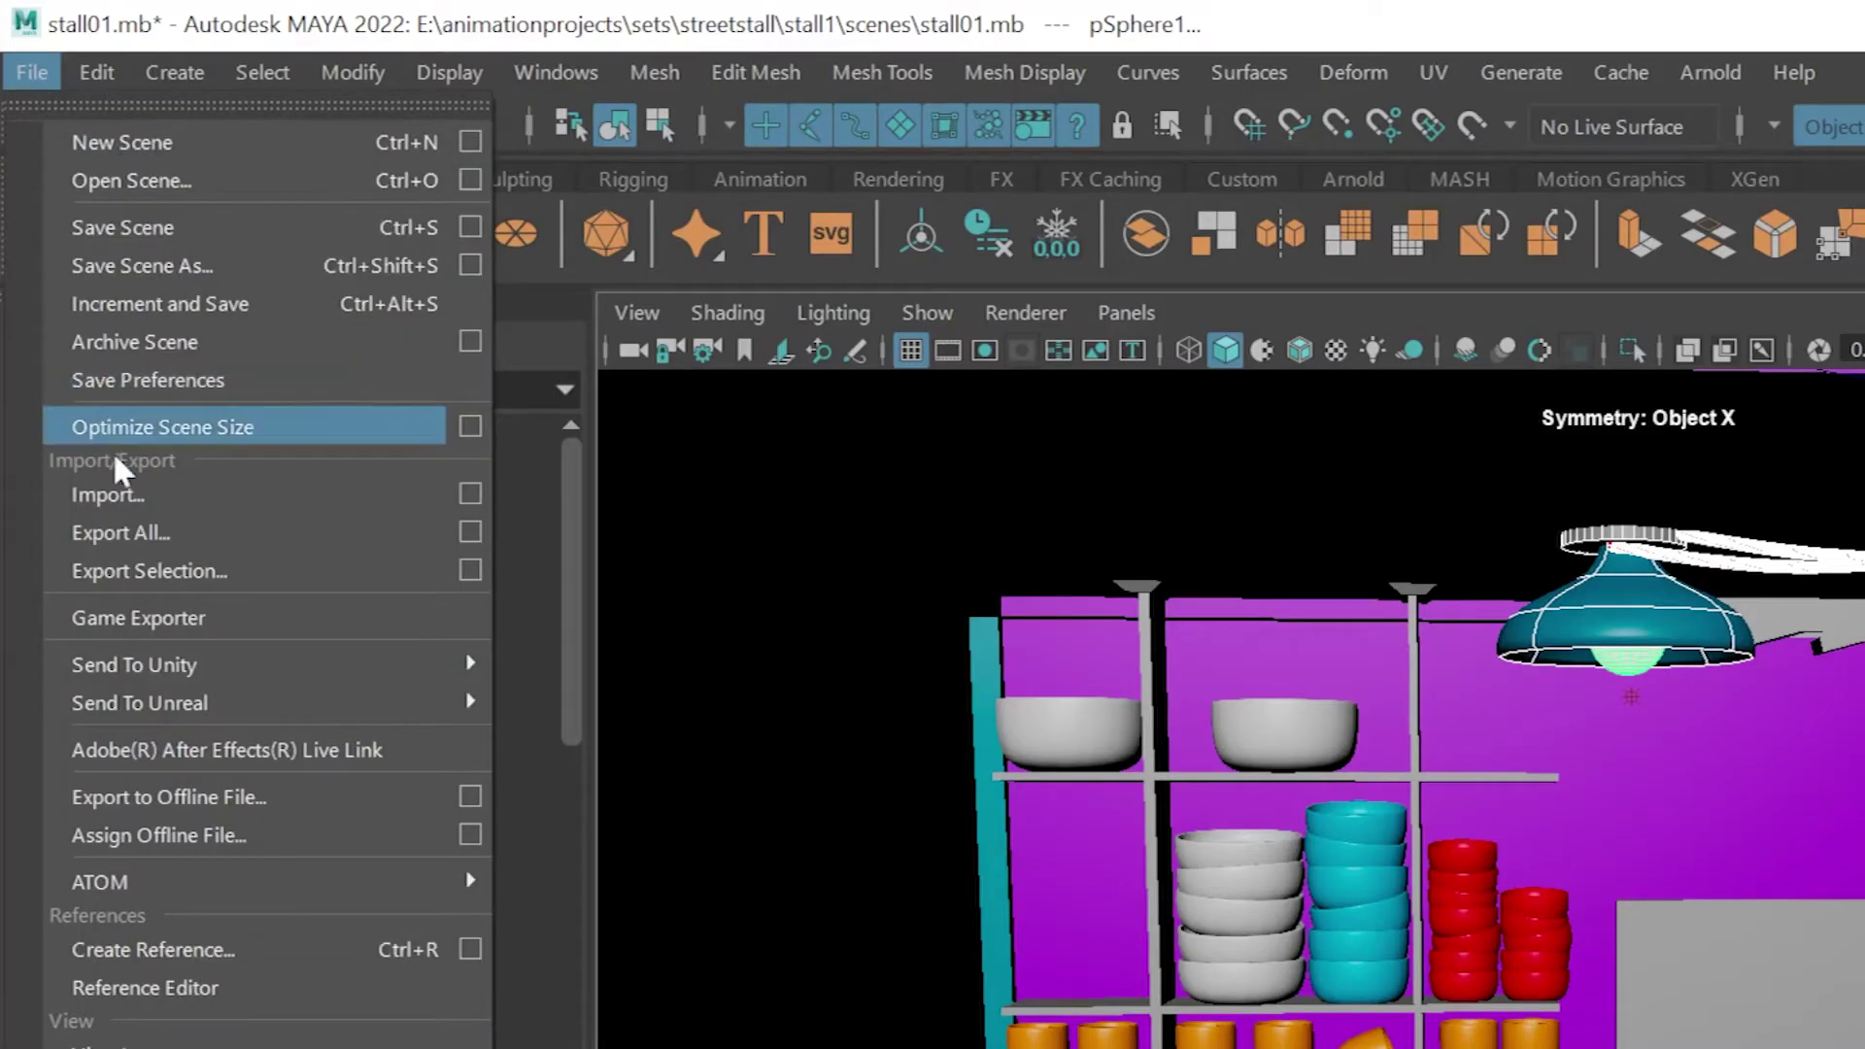
left_click(142, 570)
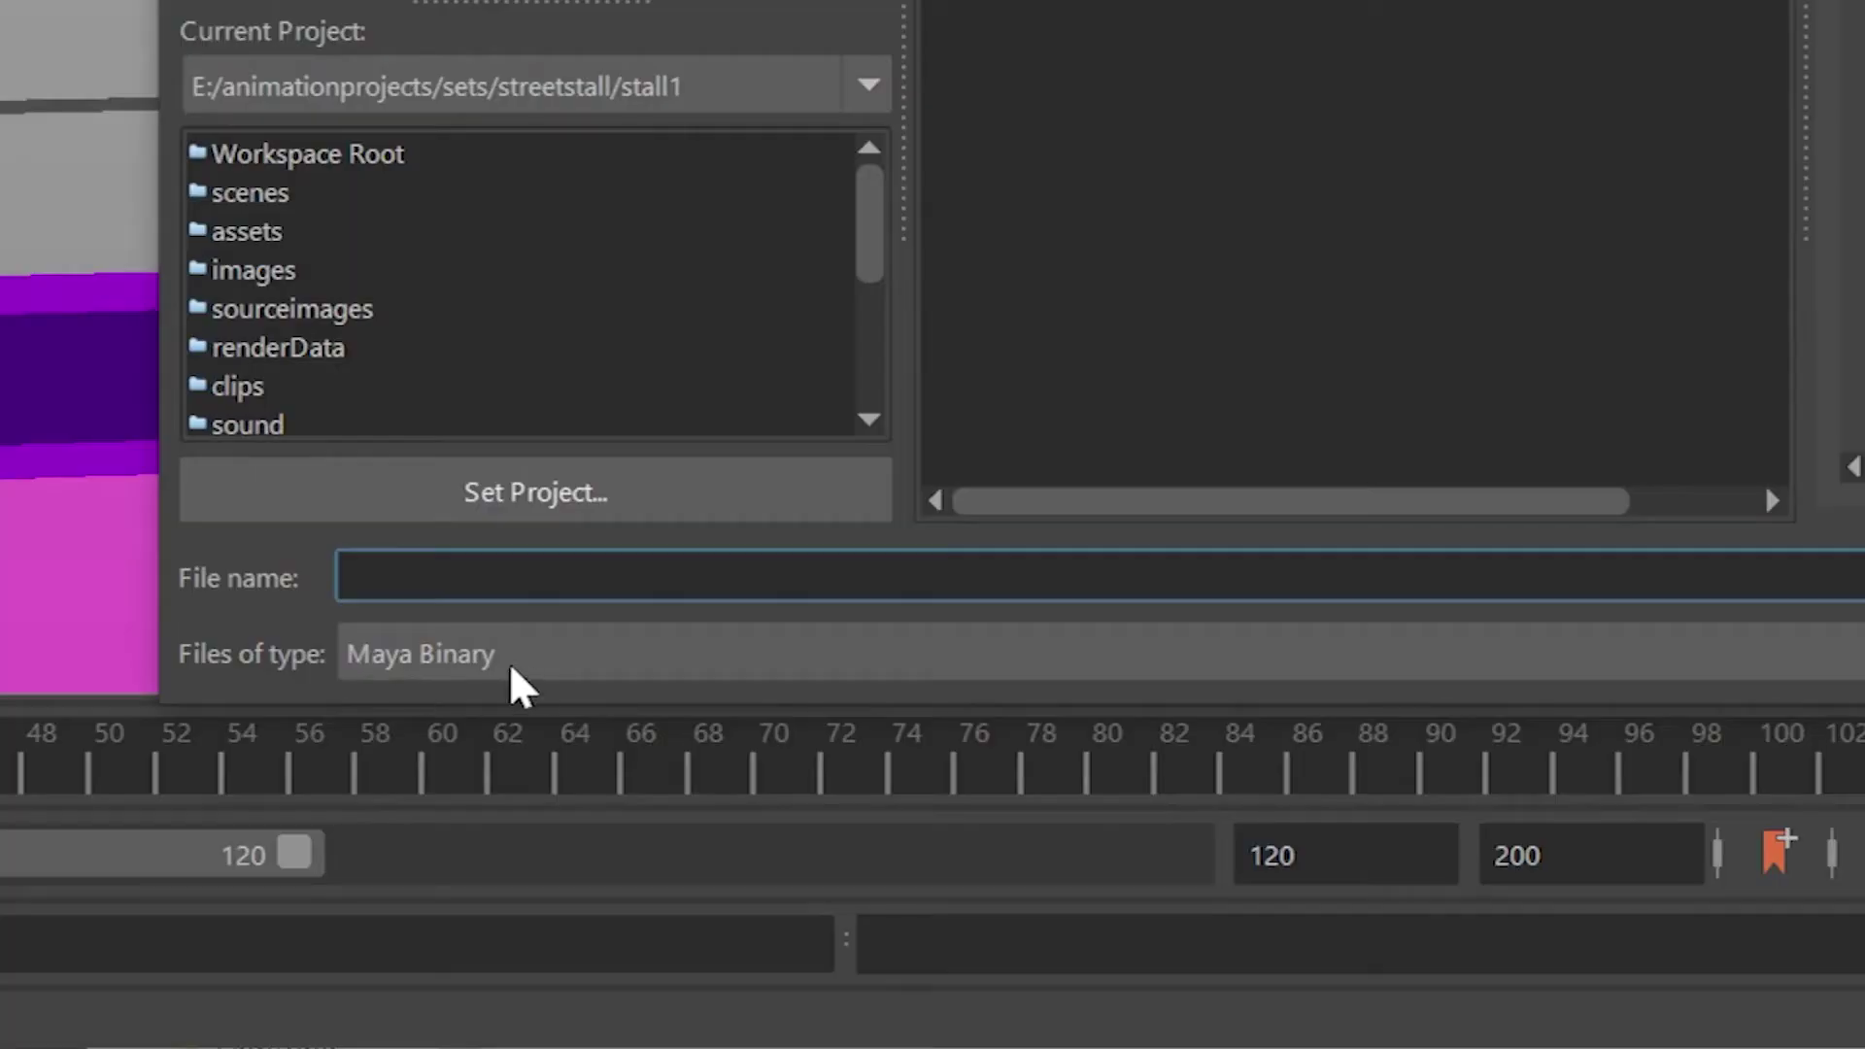
left_click(512, 669)
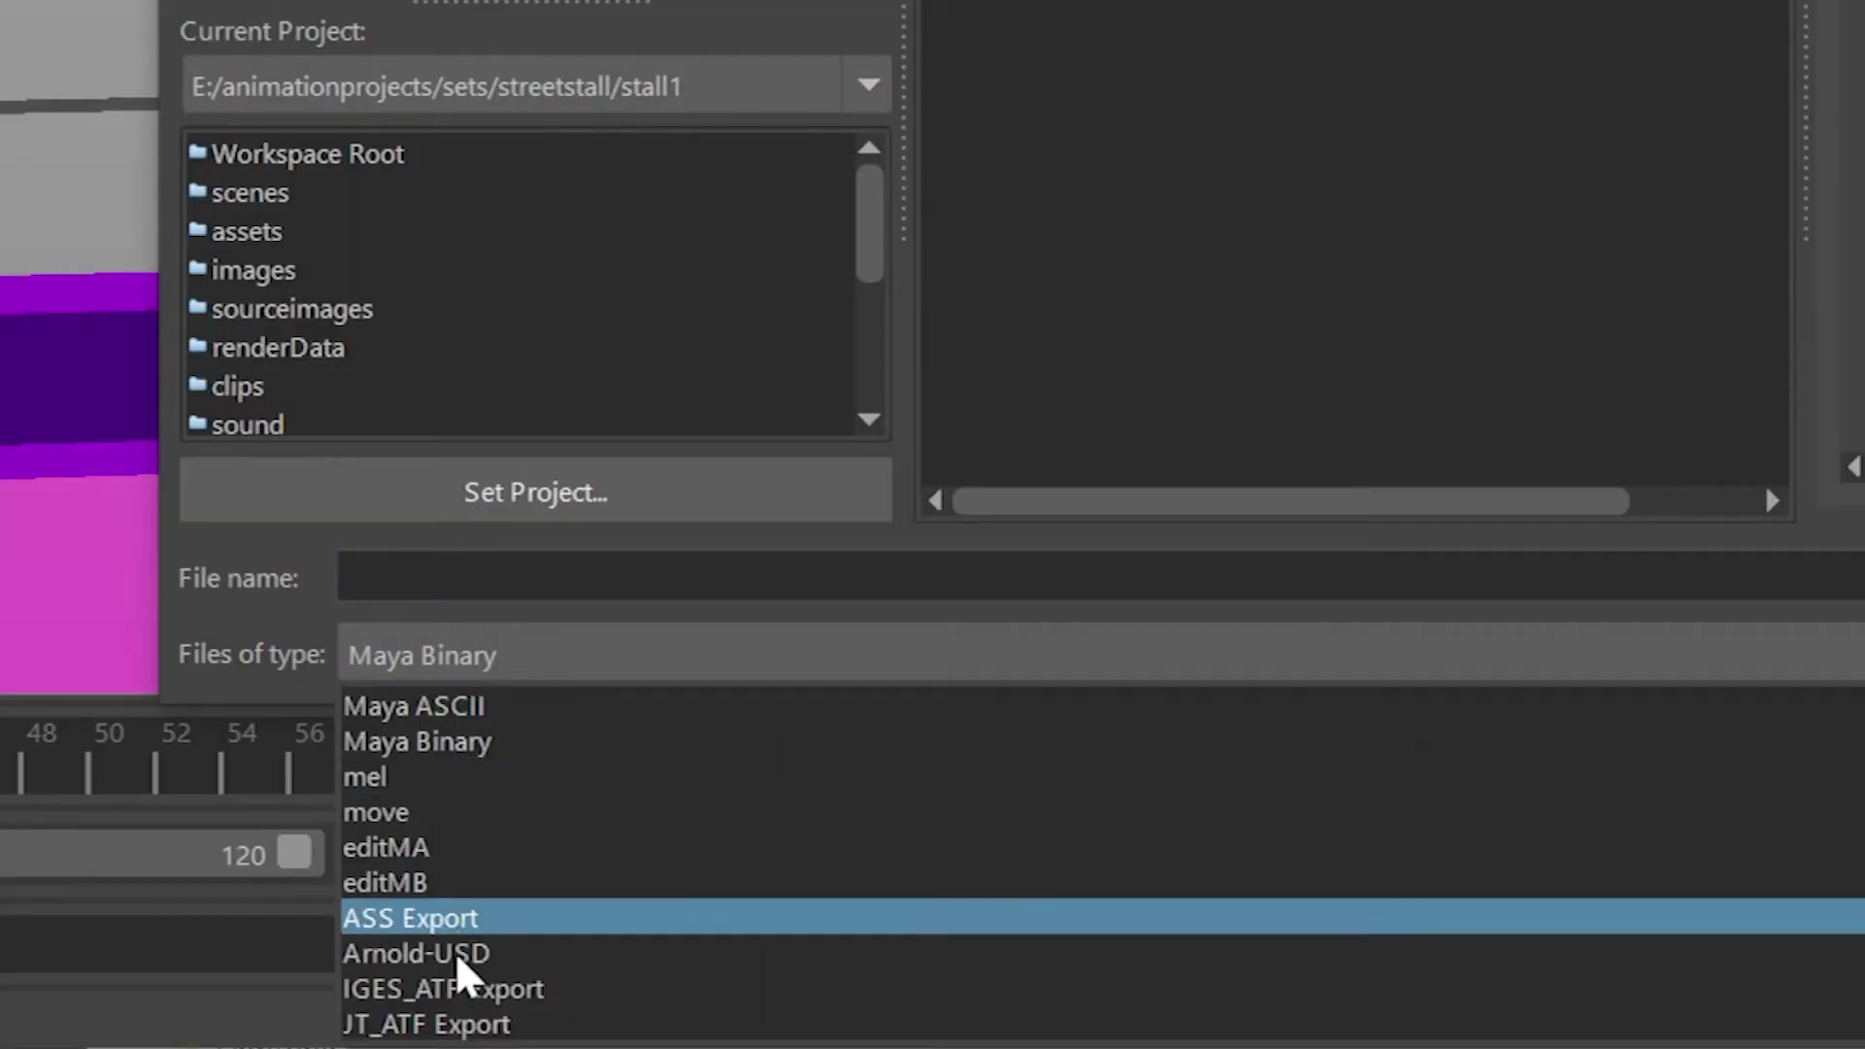
left_click(470, 578)
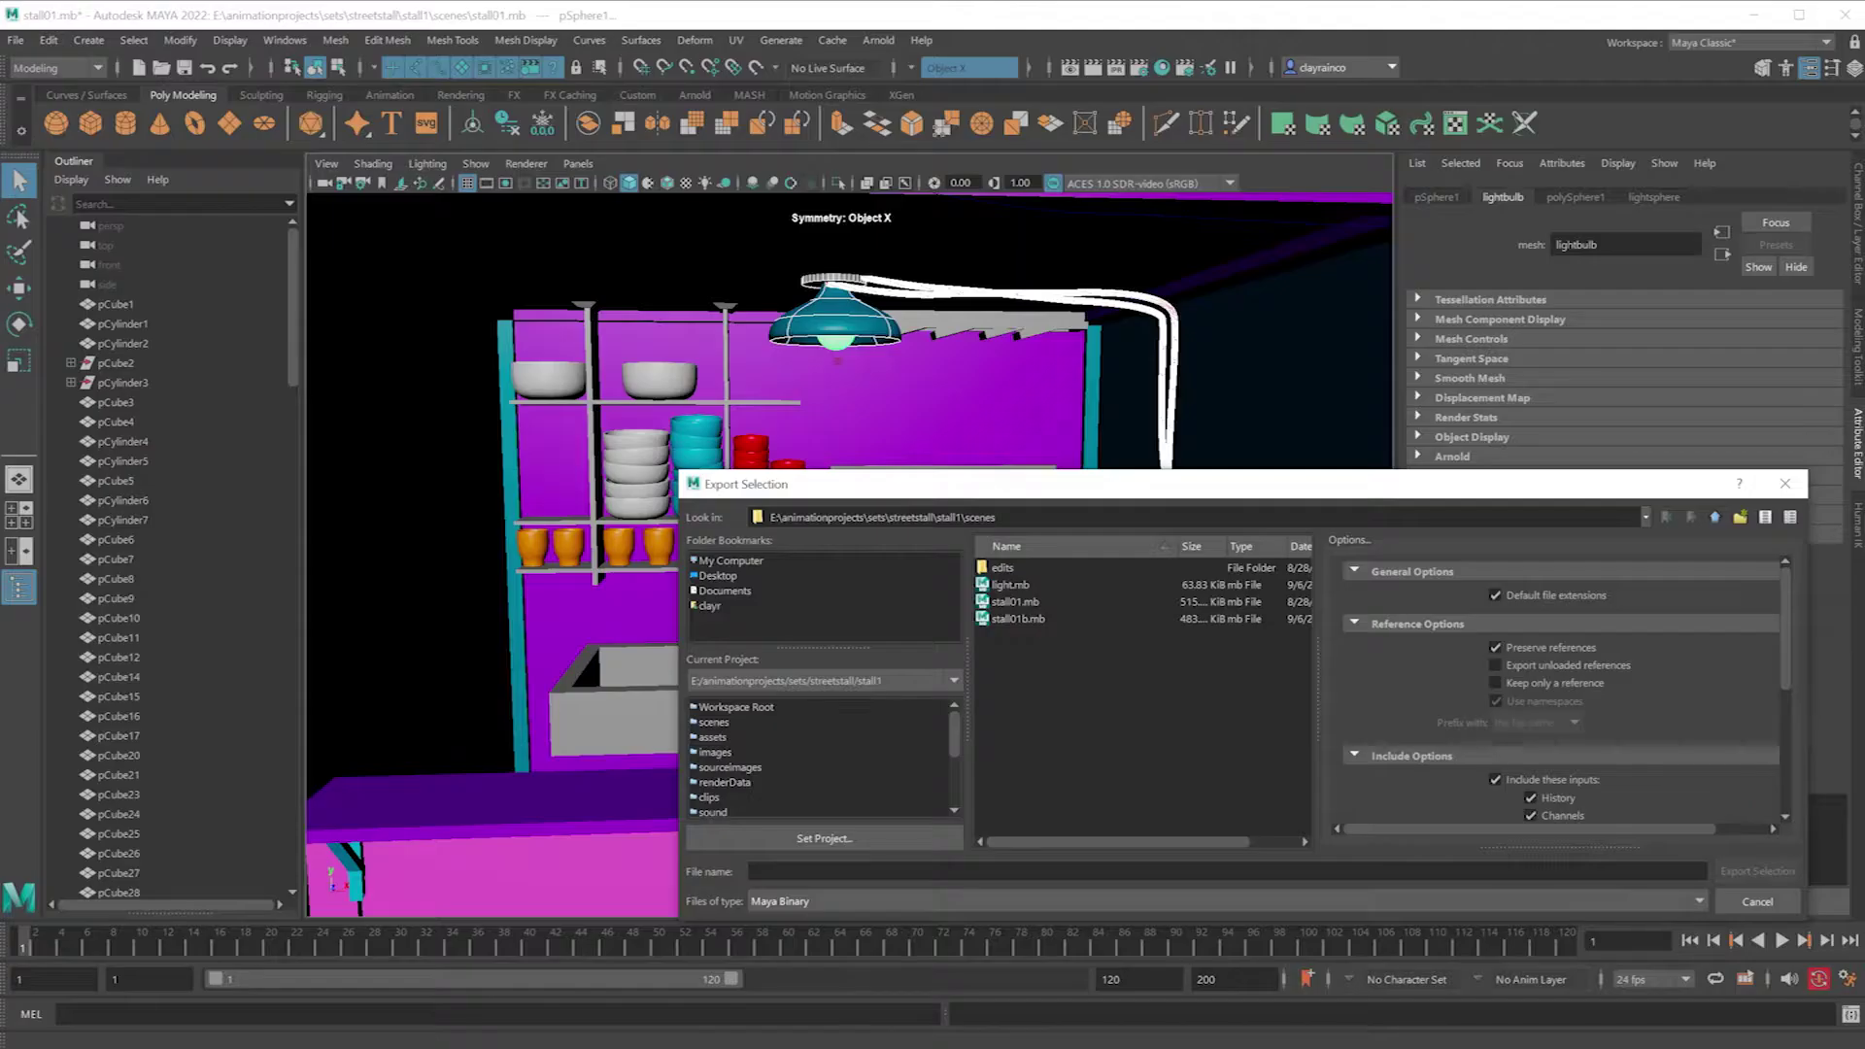
type("light")
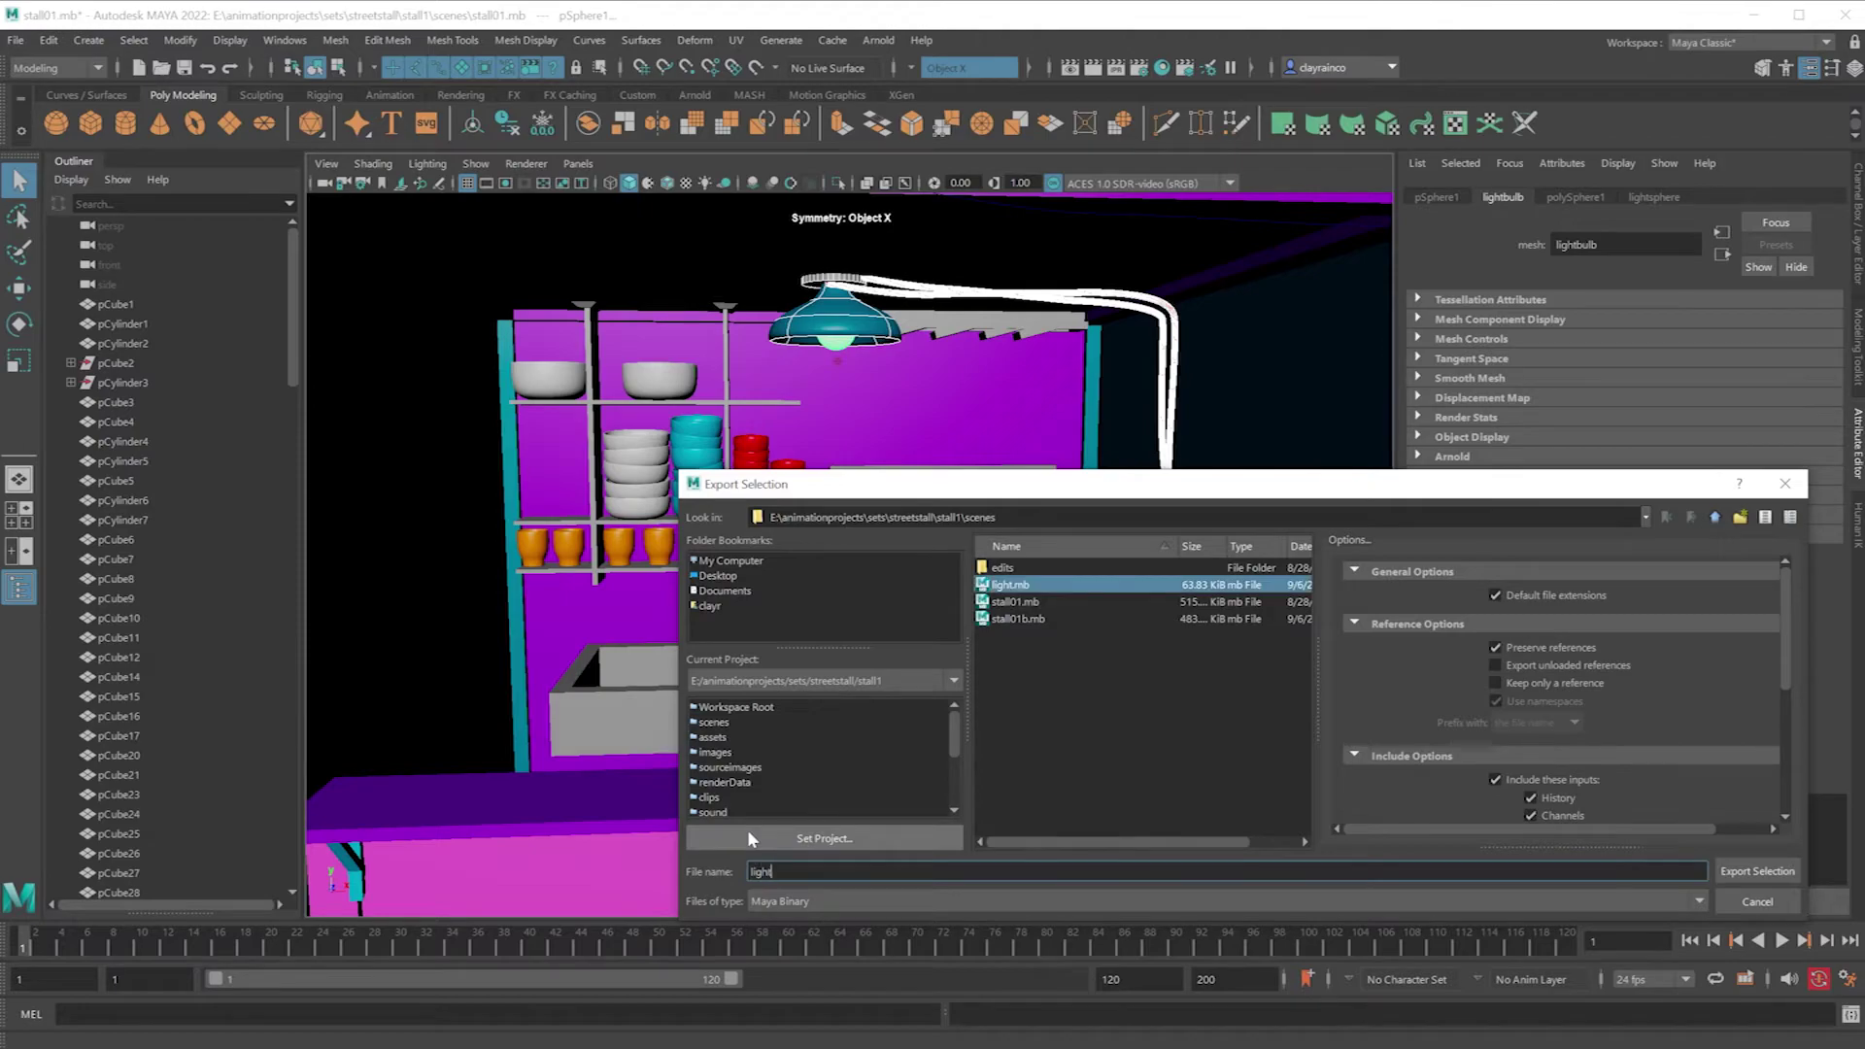
type("2")
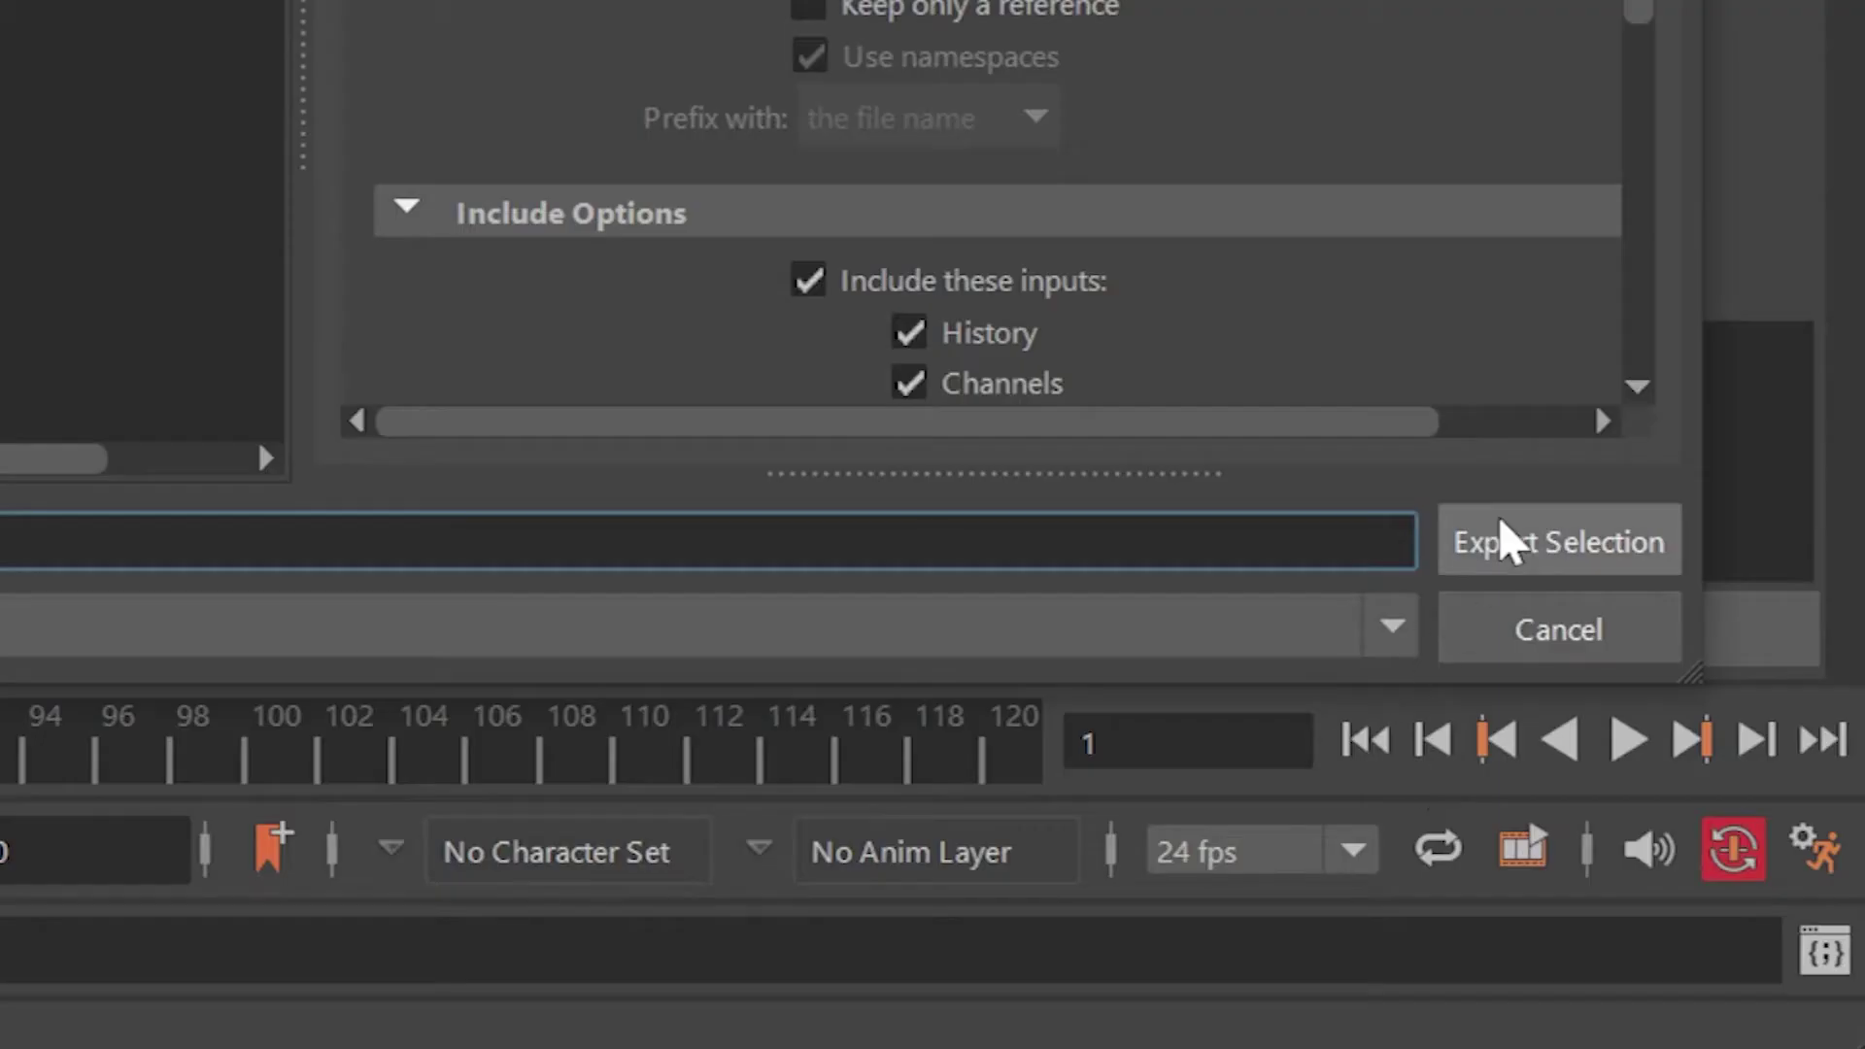
left_click(1757, 870)
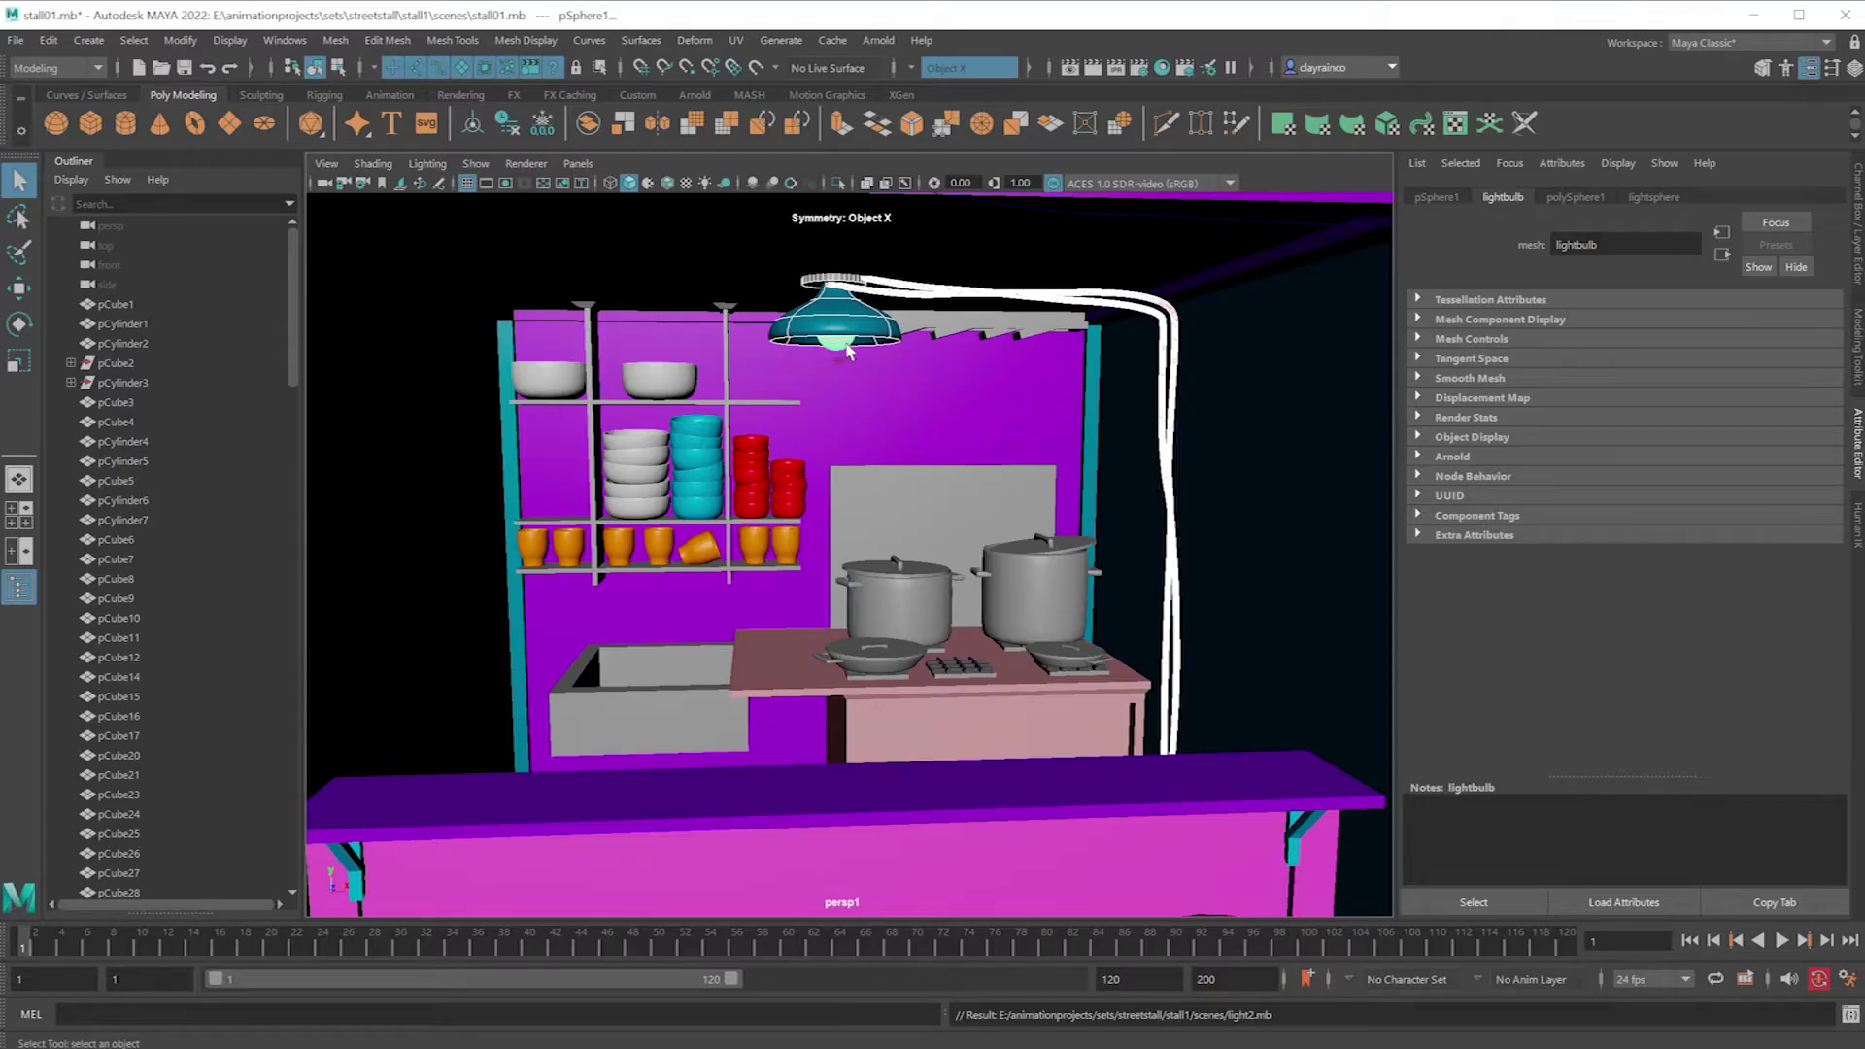
Step: Delete the selected lamp parts from the stall scene and save the scene
key("Delete")
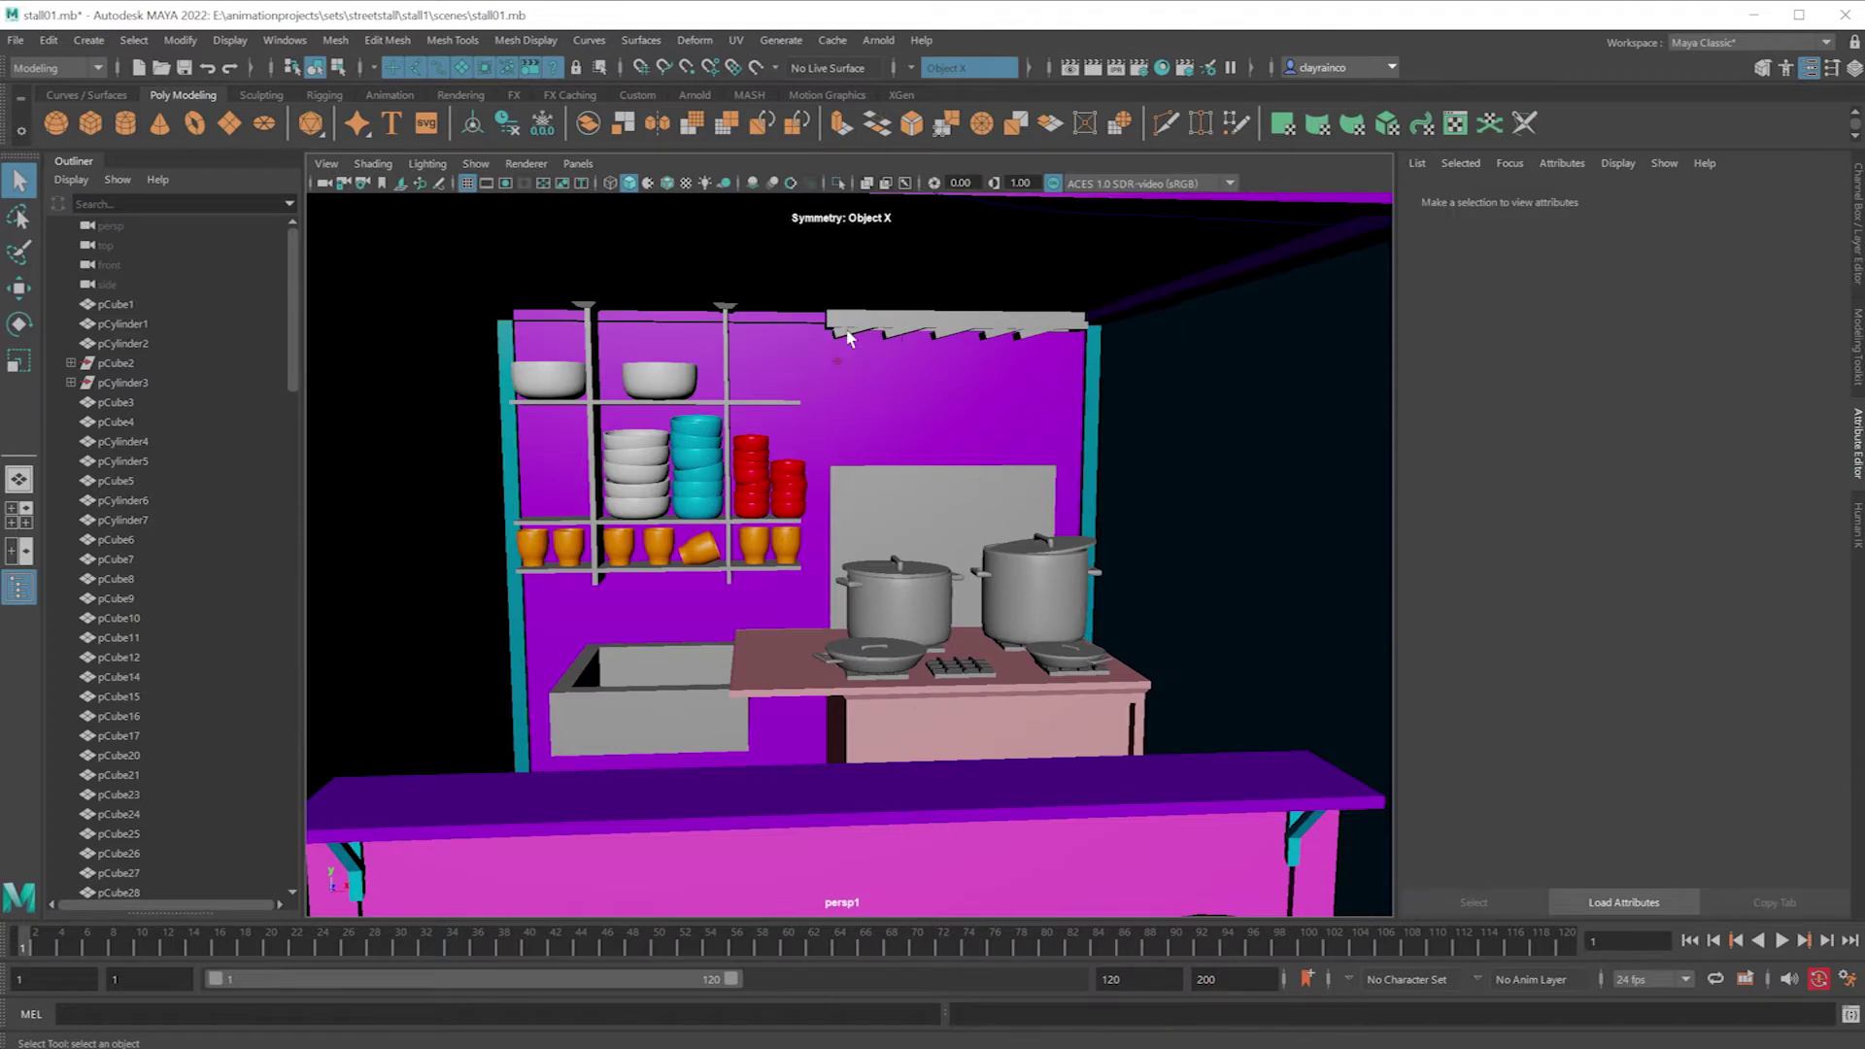
key("ctrl+s")
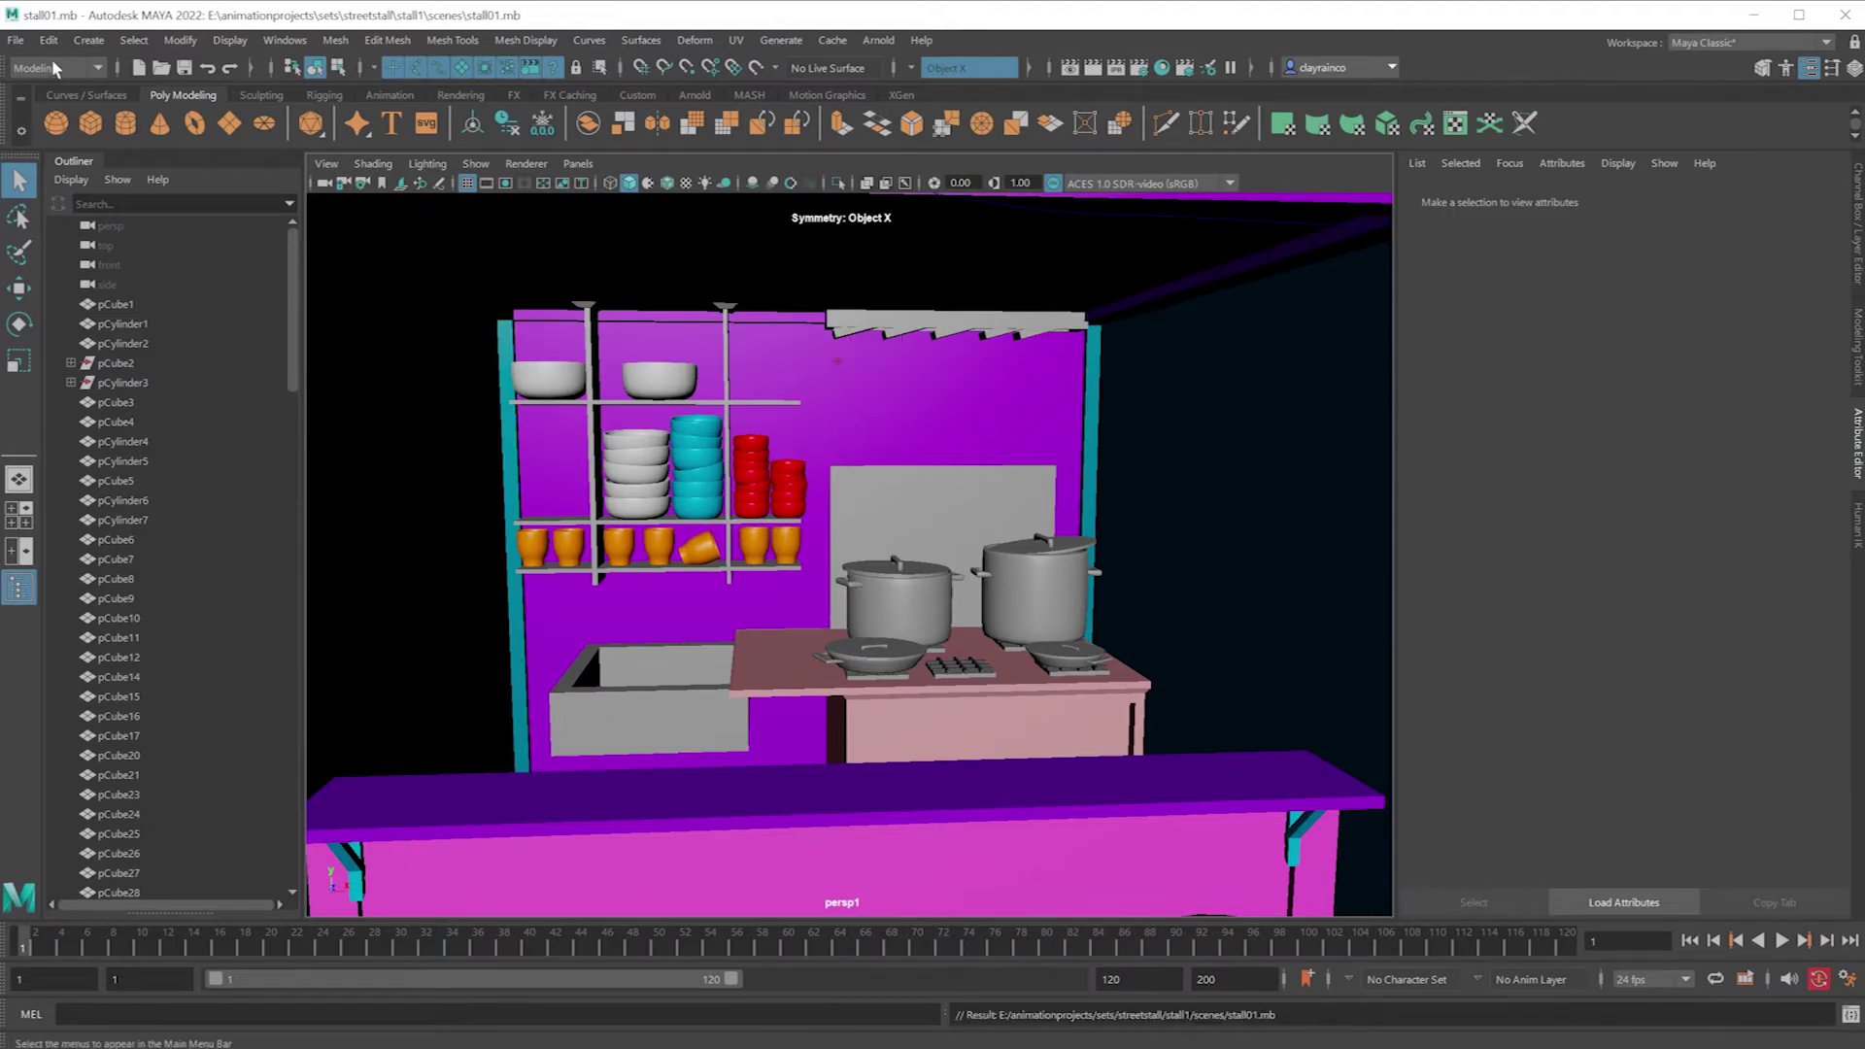
Step: Open the exported scene light2.mb from the project's scenes folder
left_click(16, 40)
left_click(59, 96)
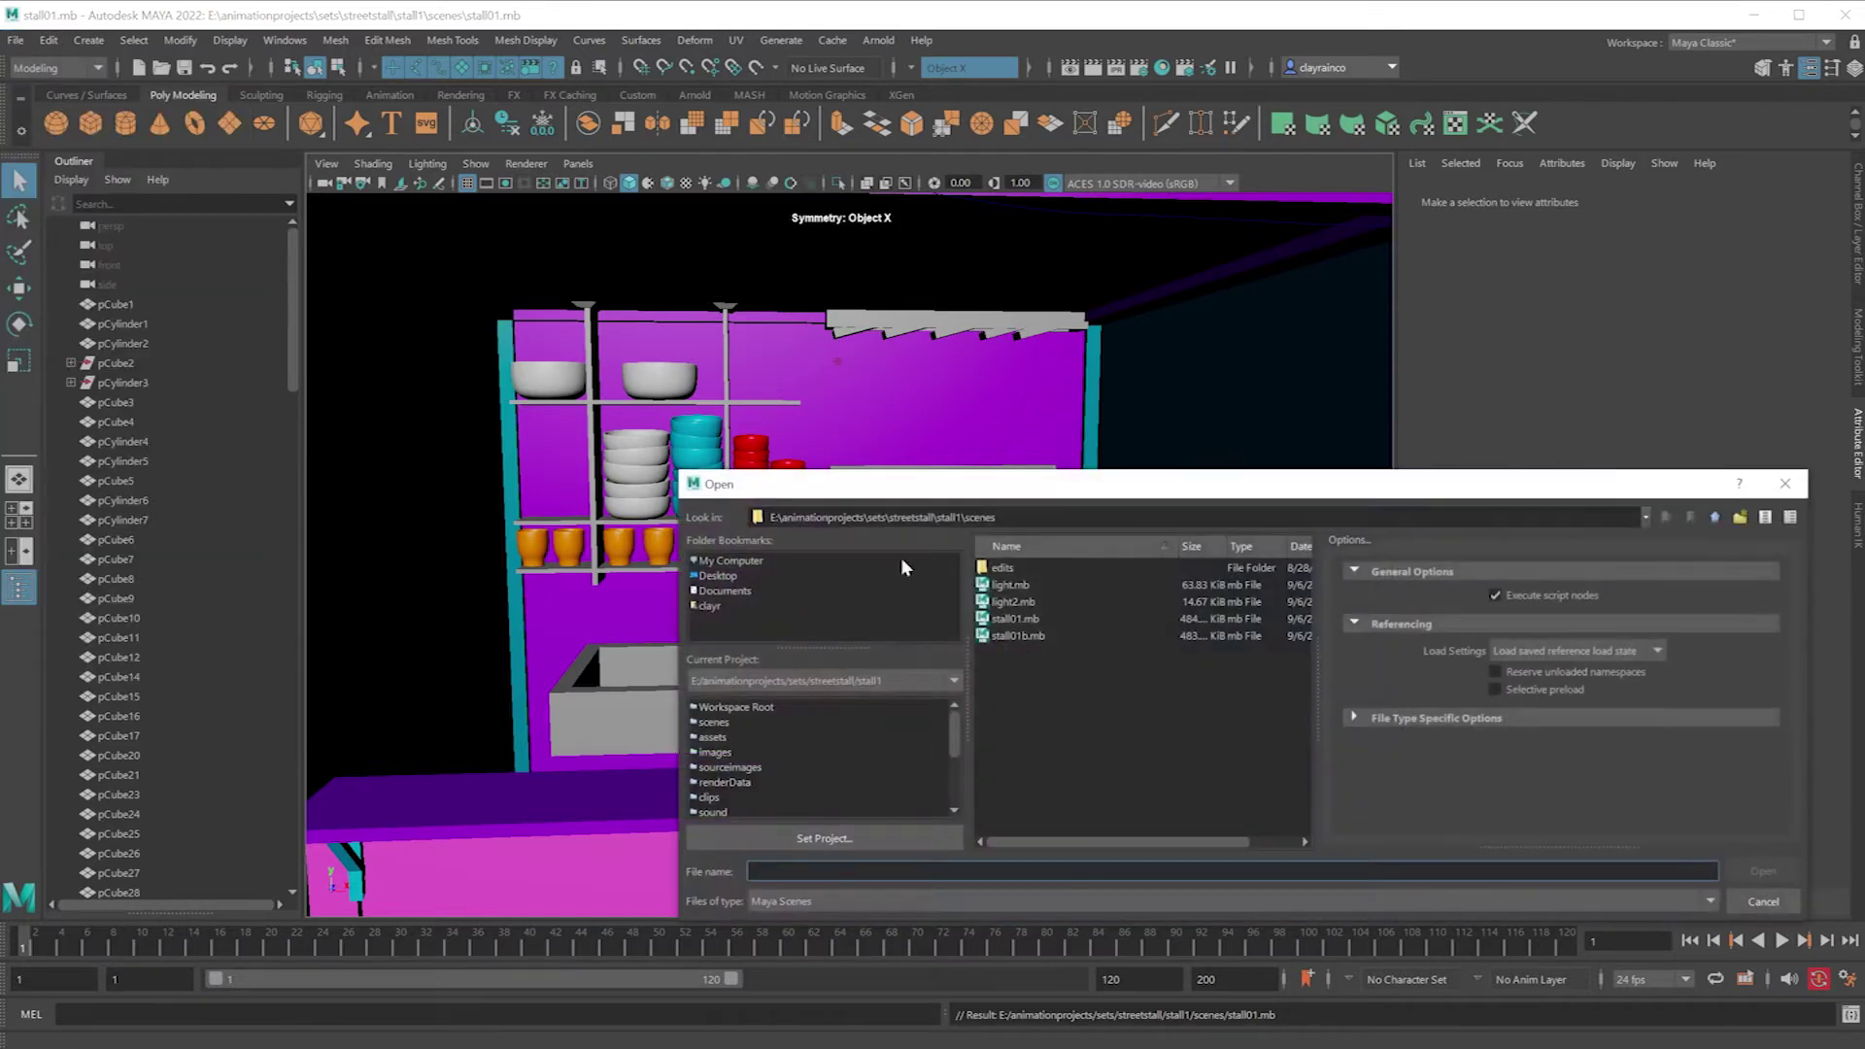
left_click(1010, 602)
left_click(1763, 872)
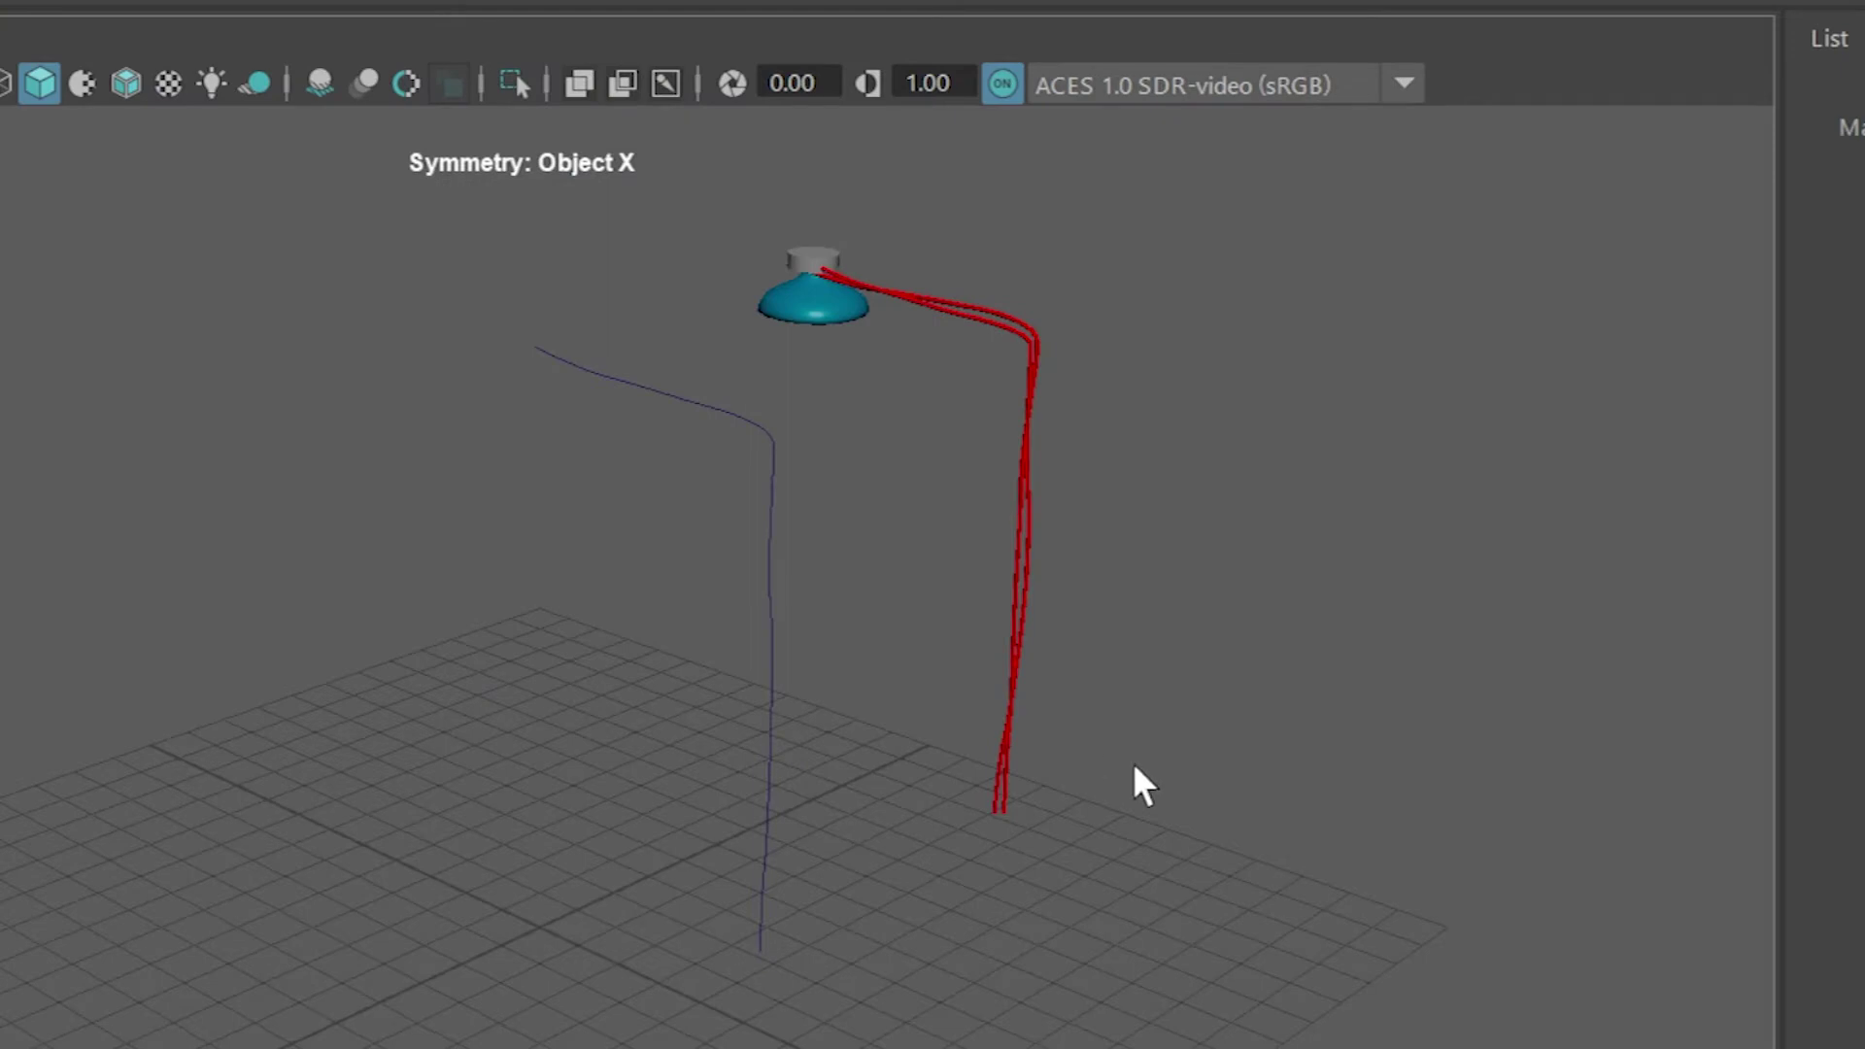
Step: Select the lampshade's lower rim vertices and move them down to make the shade taller
left_click_drag(1135, 765, 1087, 820, "alt")
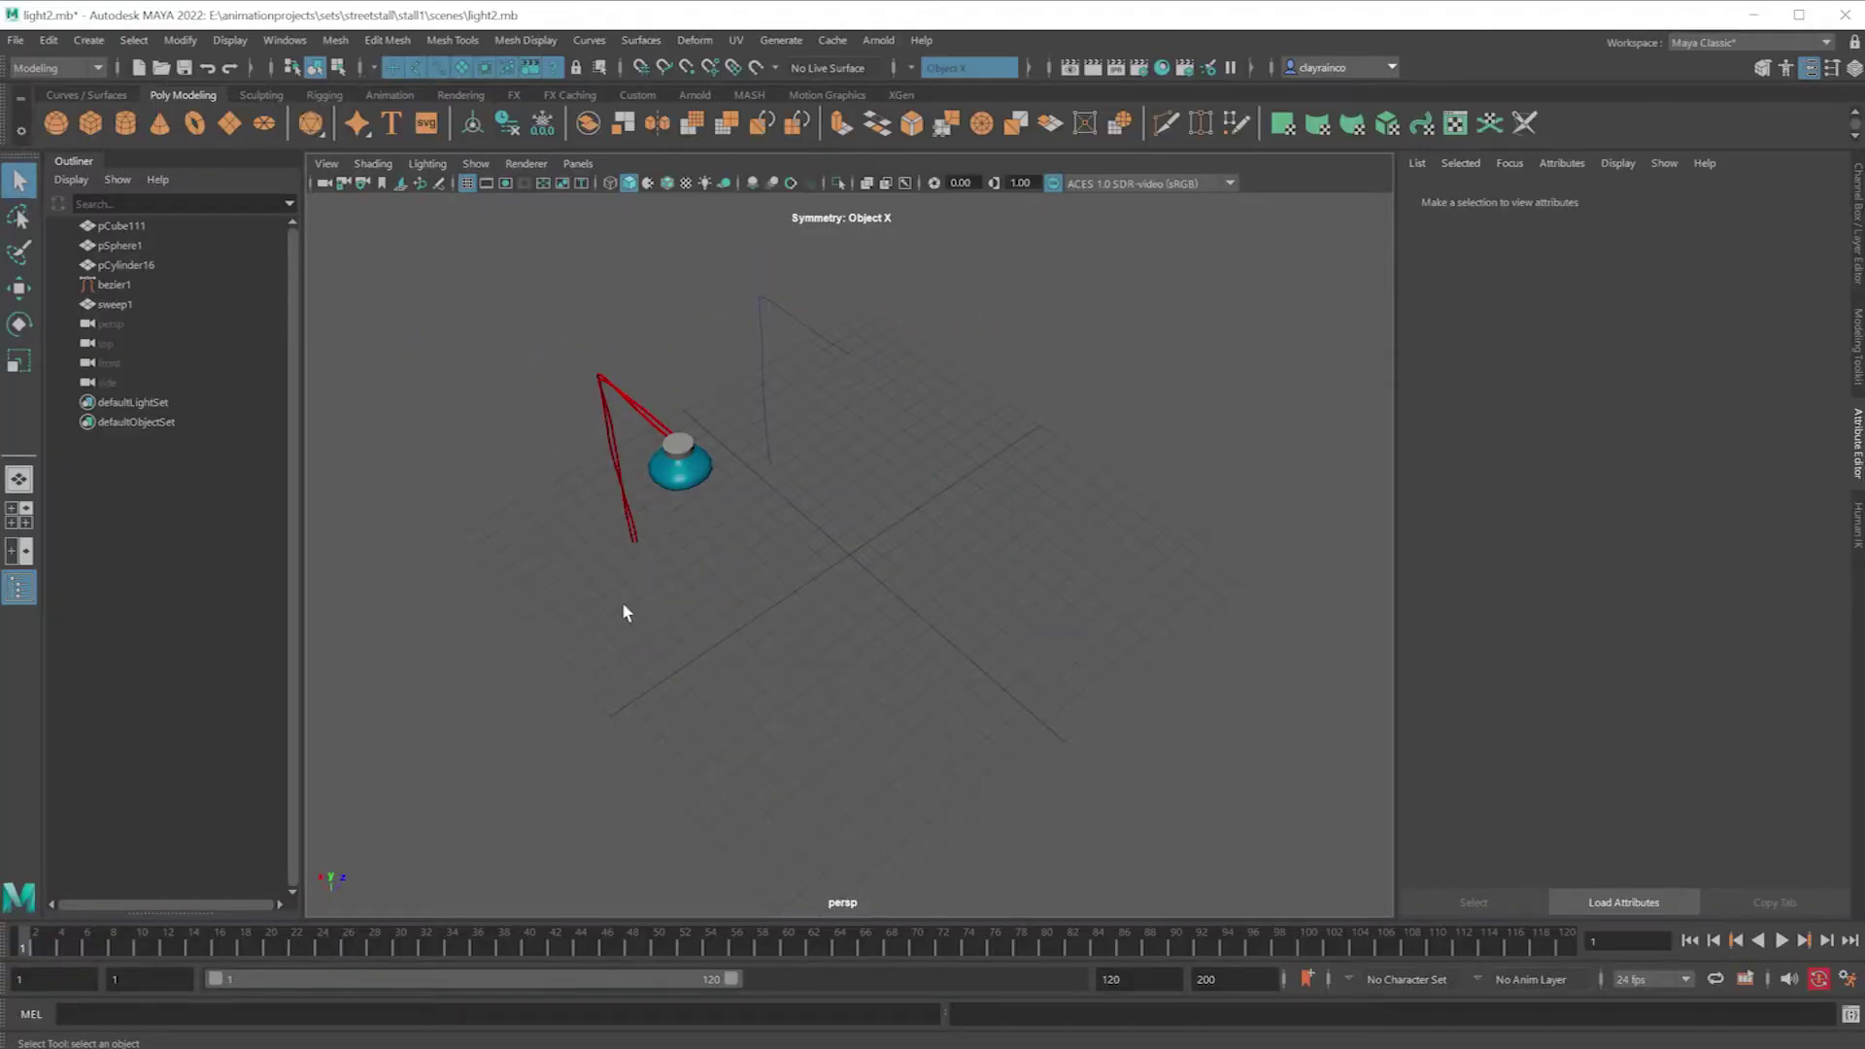
left_click_drag(624, 612, 821, 517, "alt")
scroll(820, 516, "up", 2)
left_click(774, 470)
scroll(774, 467, "up", 3)
right_click_drag(774, 470, 709, 464)
left_click_drag(833, 521, 748, 480, "alt")
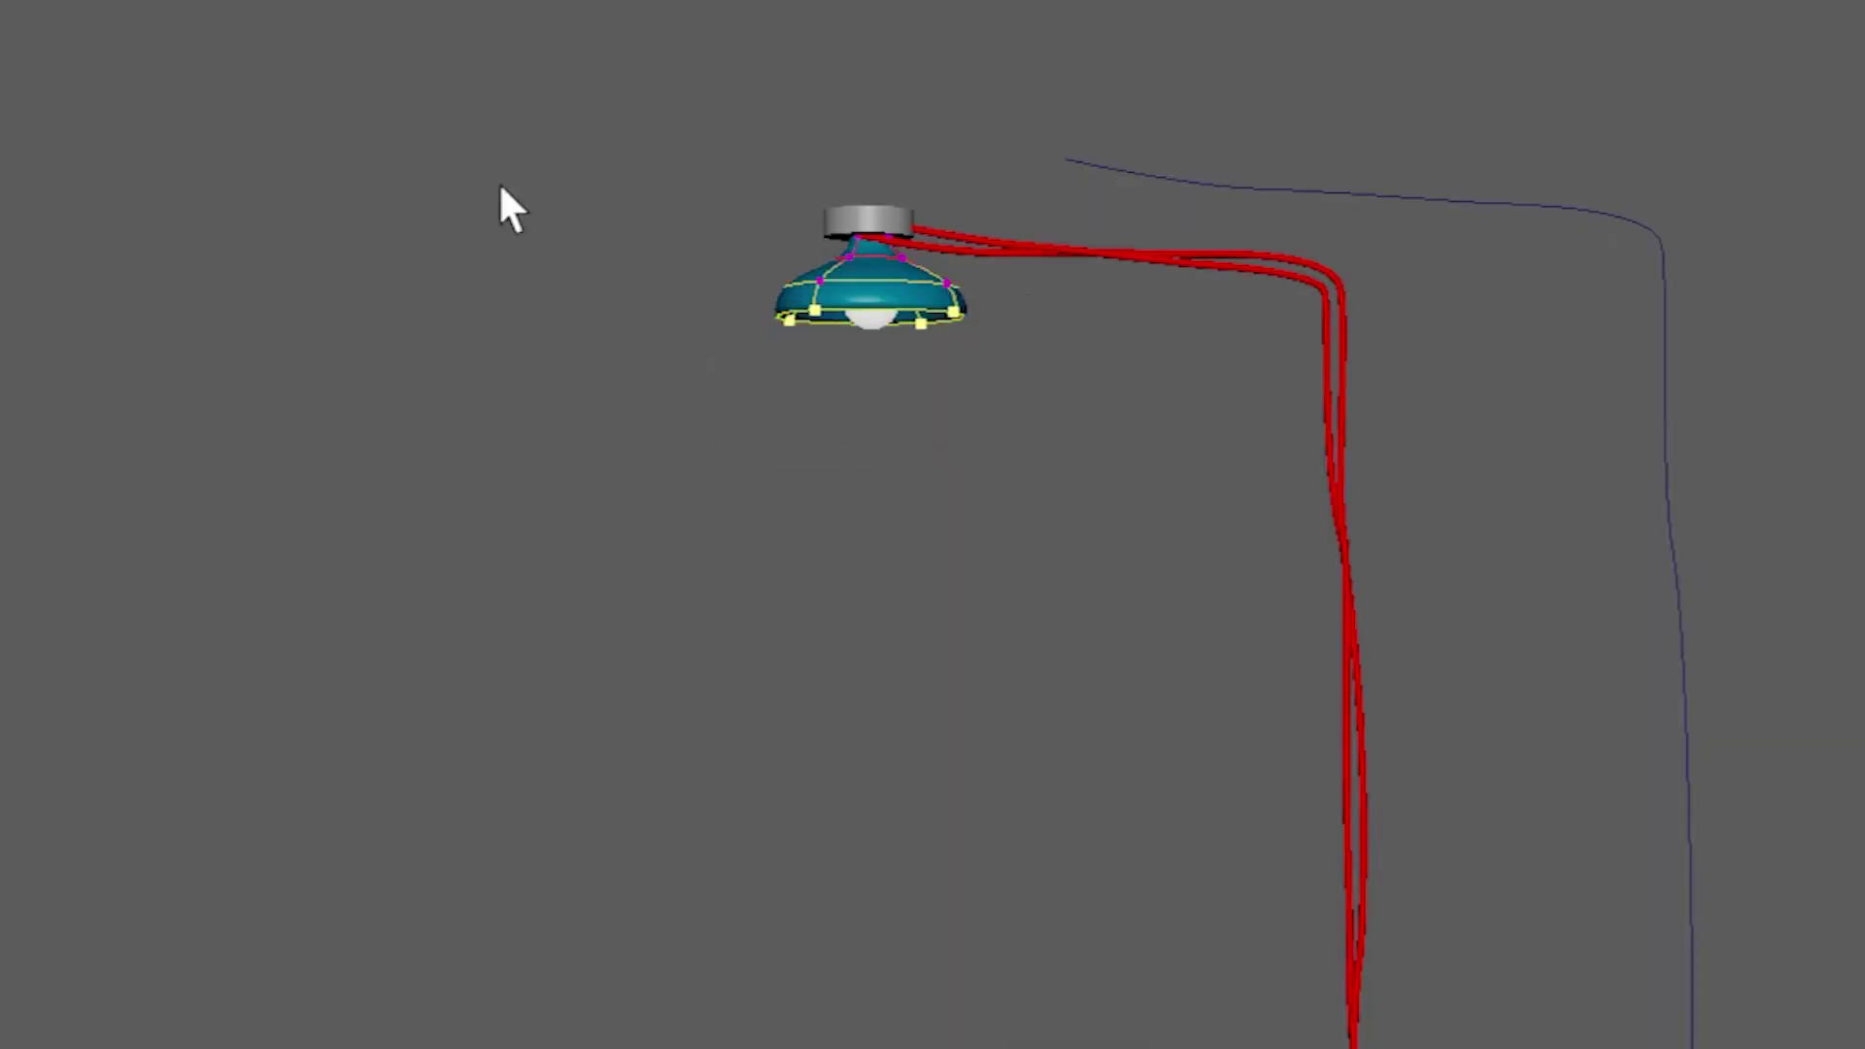
key("w")
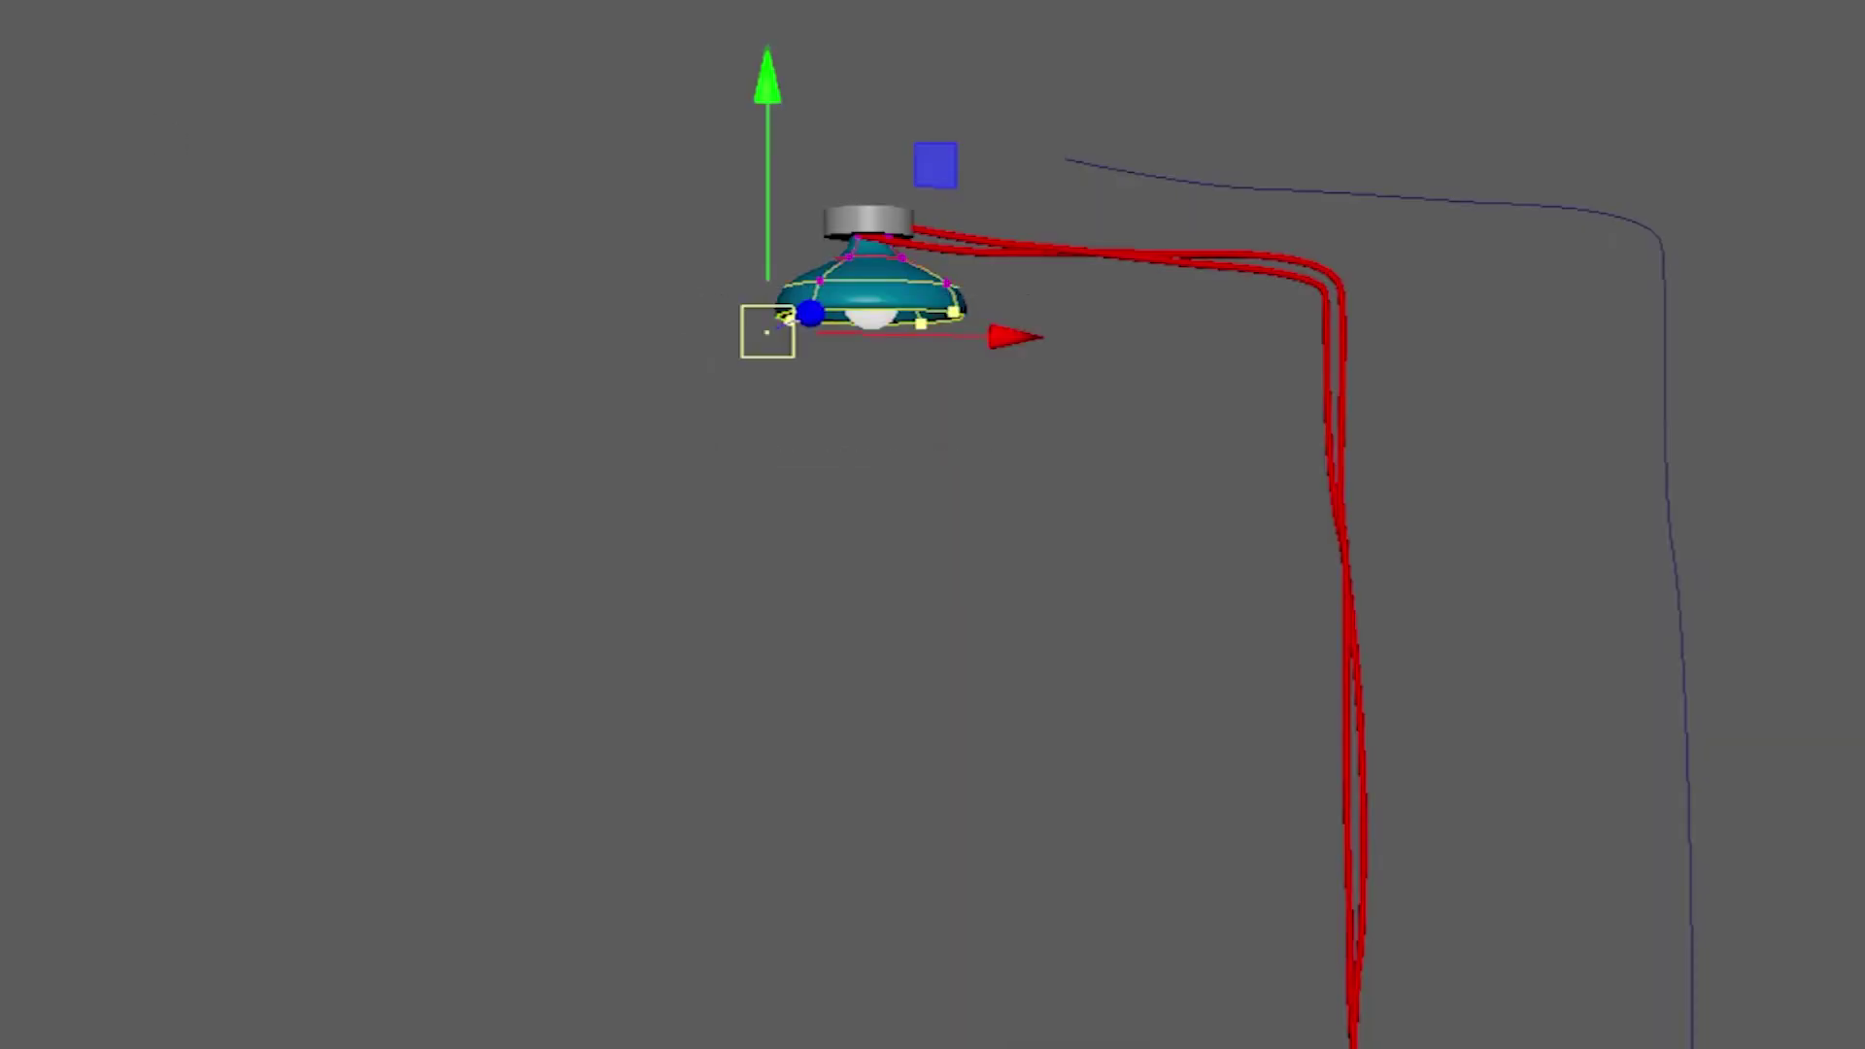
left_click(768, 73)
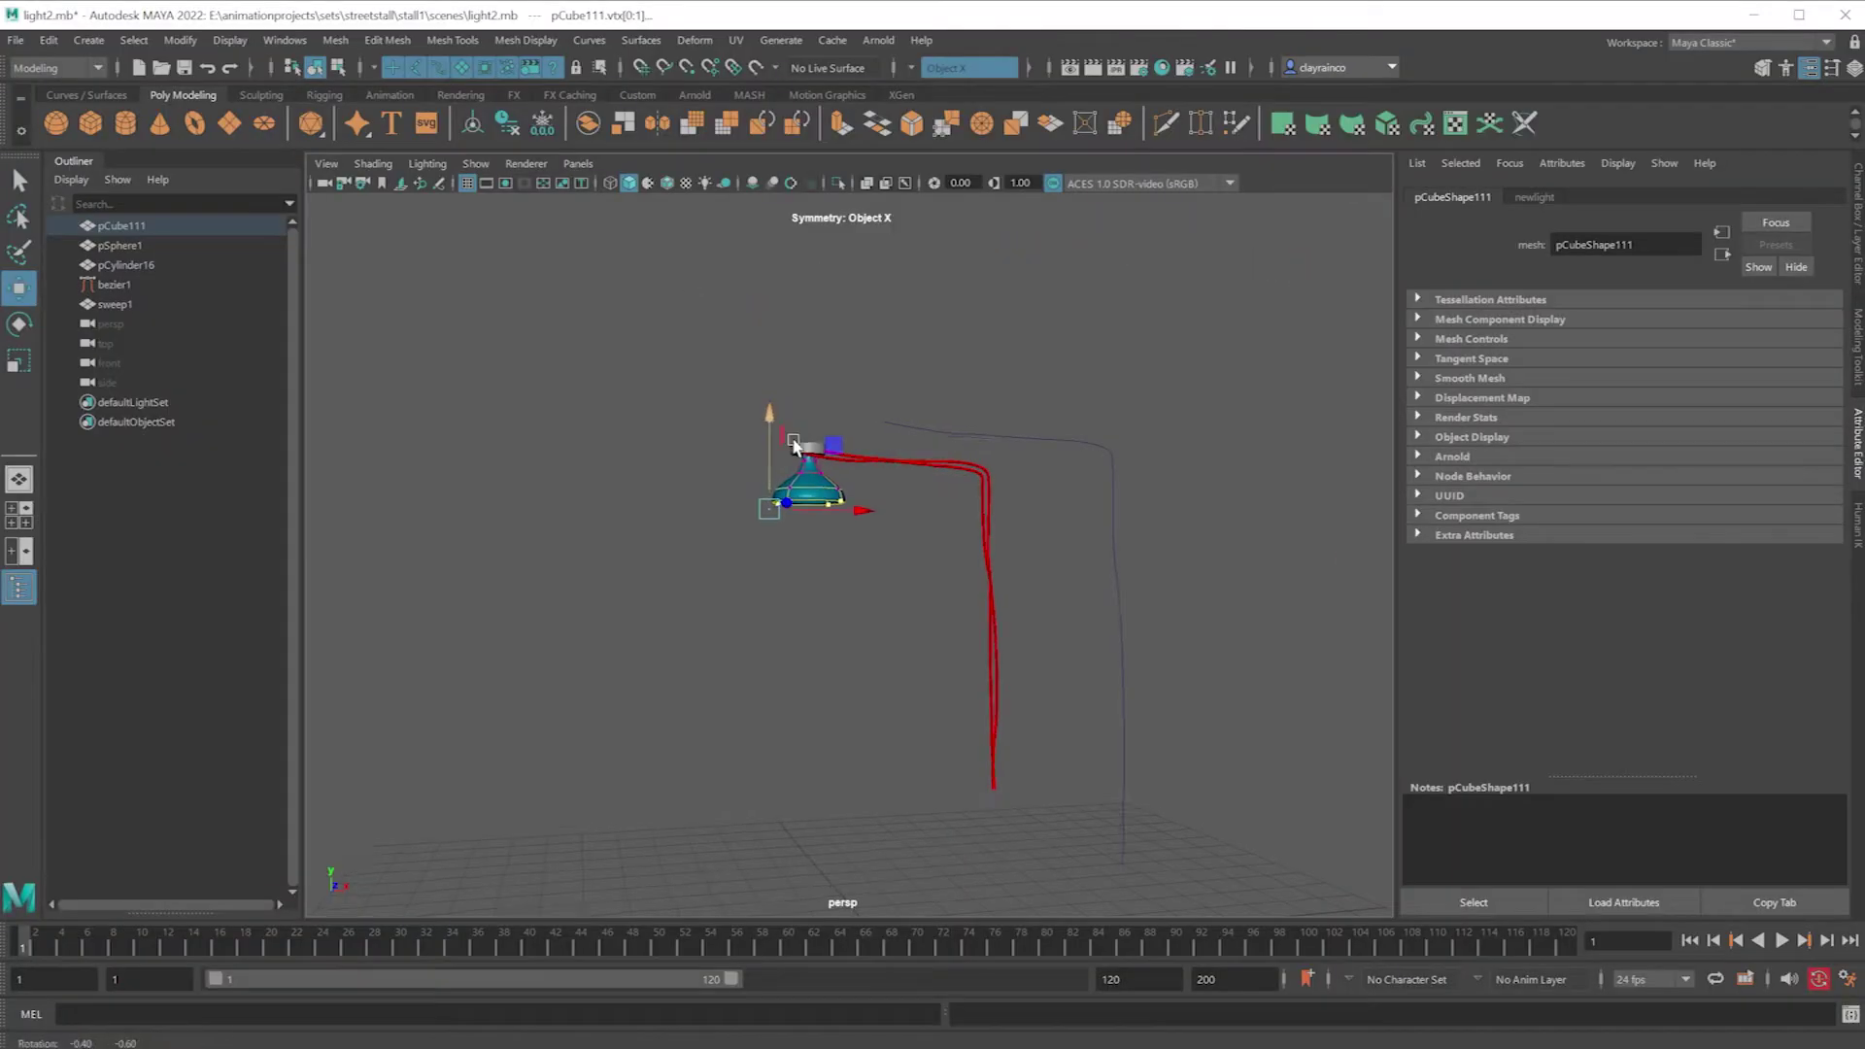
left_click_drag(794, 445, 798, 394, "alt")
Step: Return to object selection and move the light bulb down to the opening of the lampshade
right_click_drag(803, 594, 845, 887)
left_click(801, 595)
left_click_drag(802, 595, 797, 624, "alt")
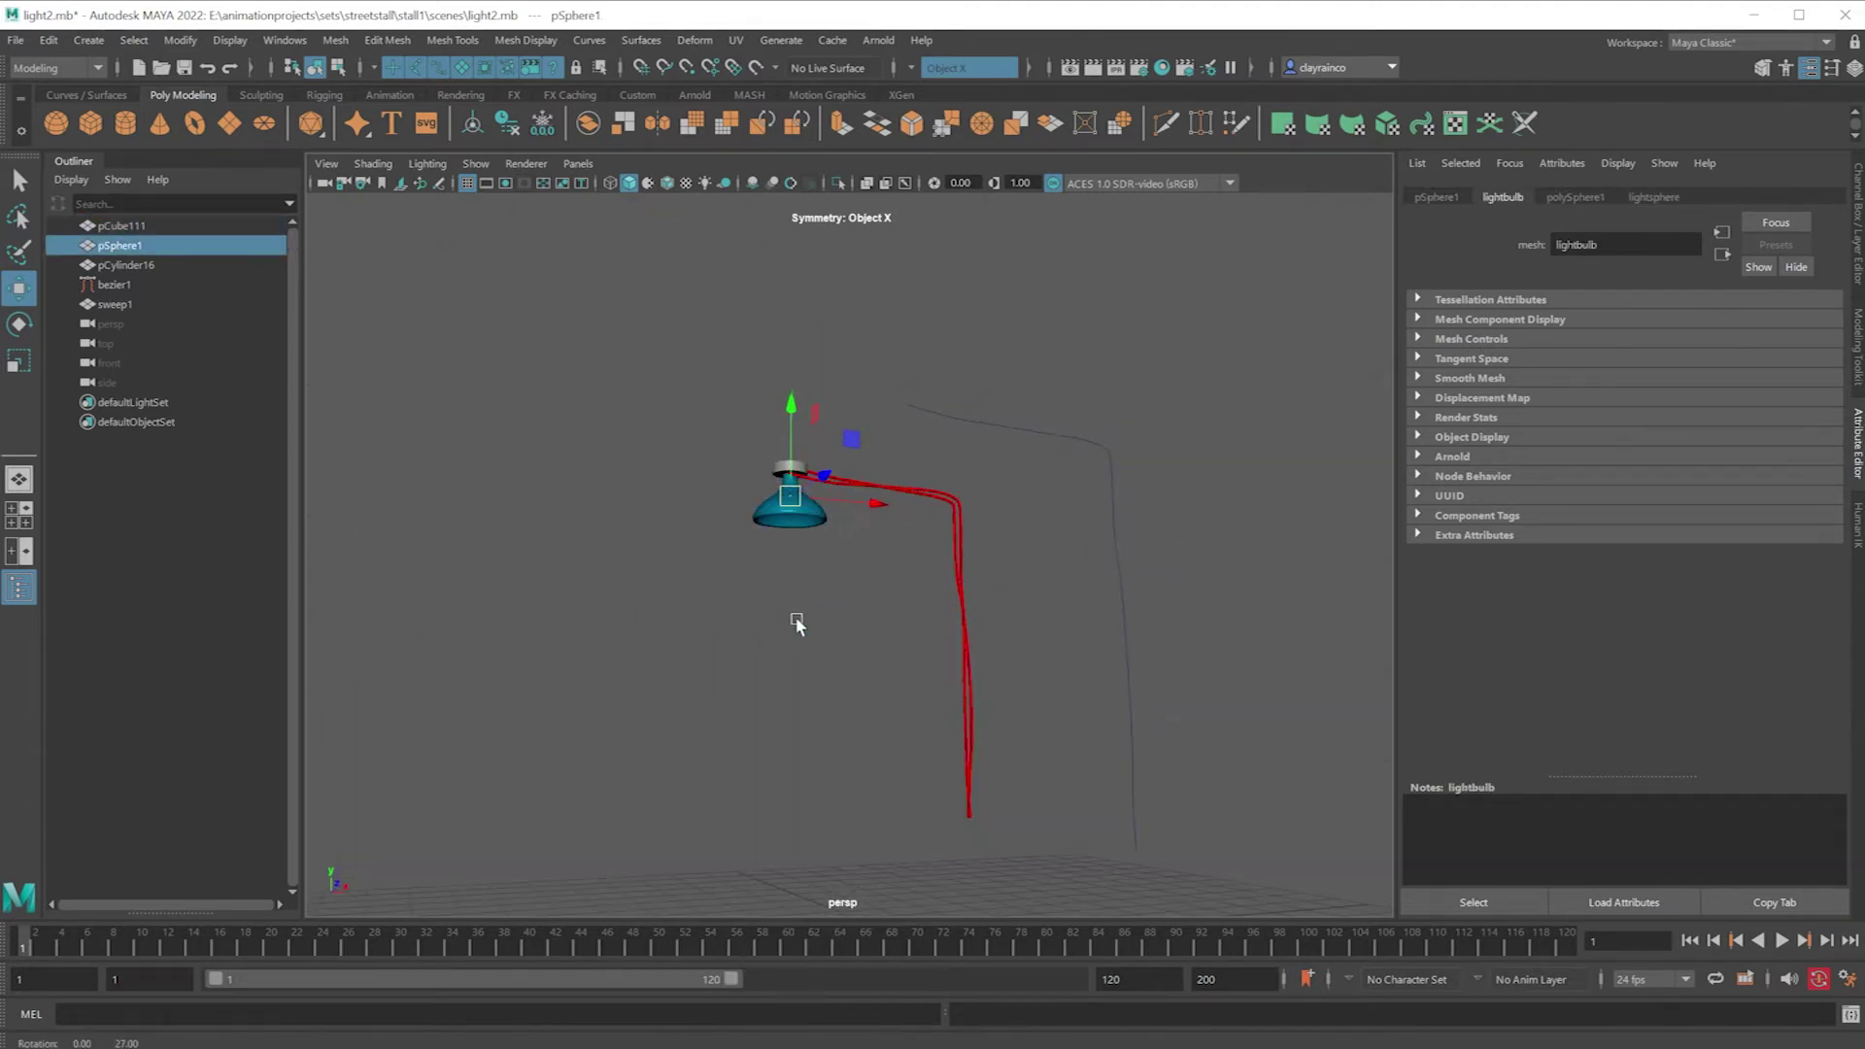
left_click_drag(783, 416, 791, 433)
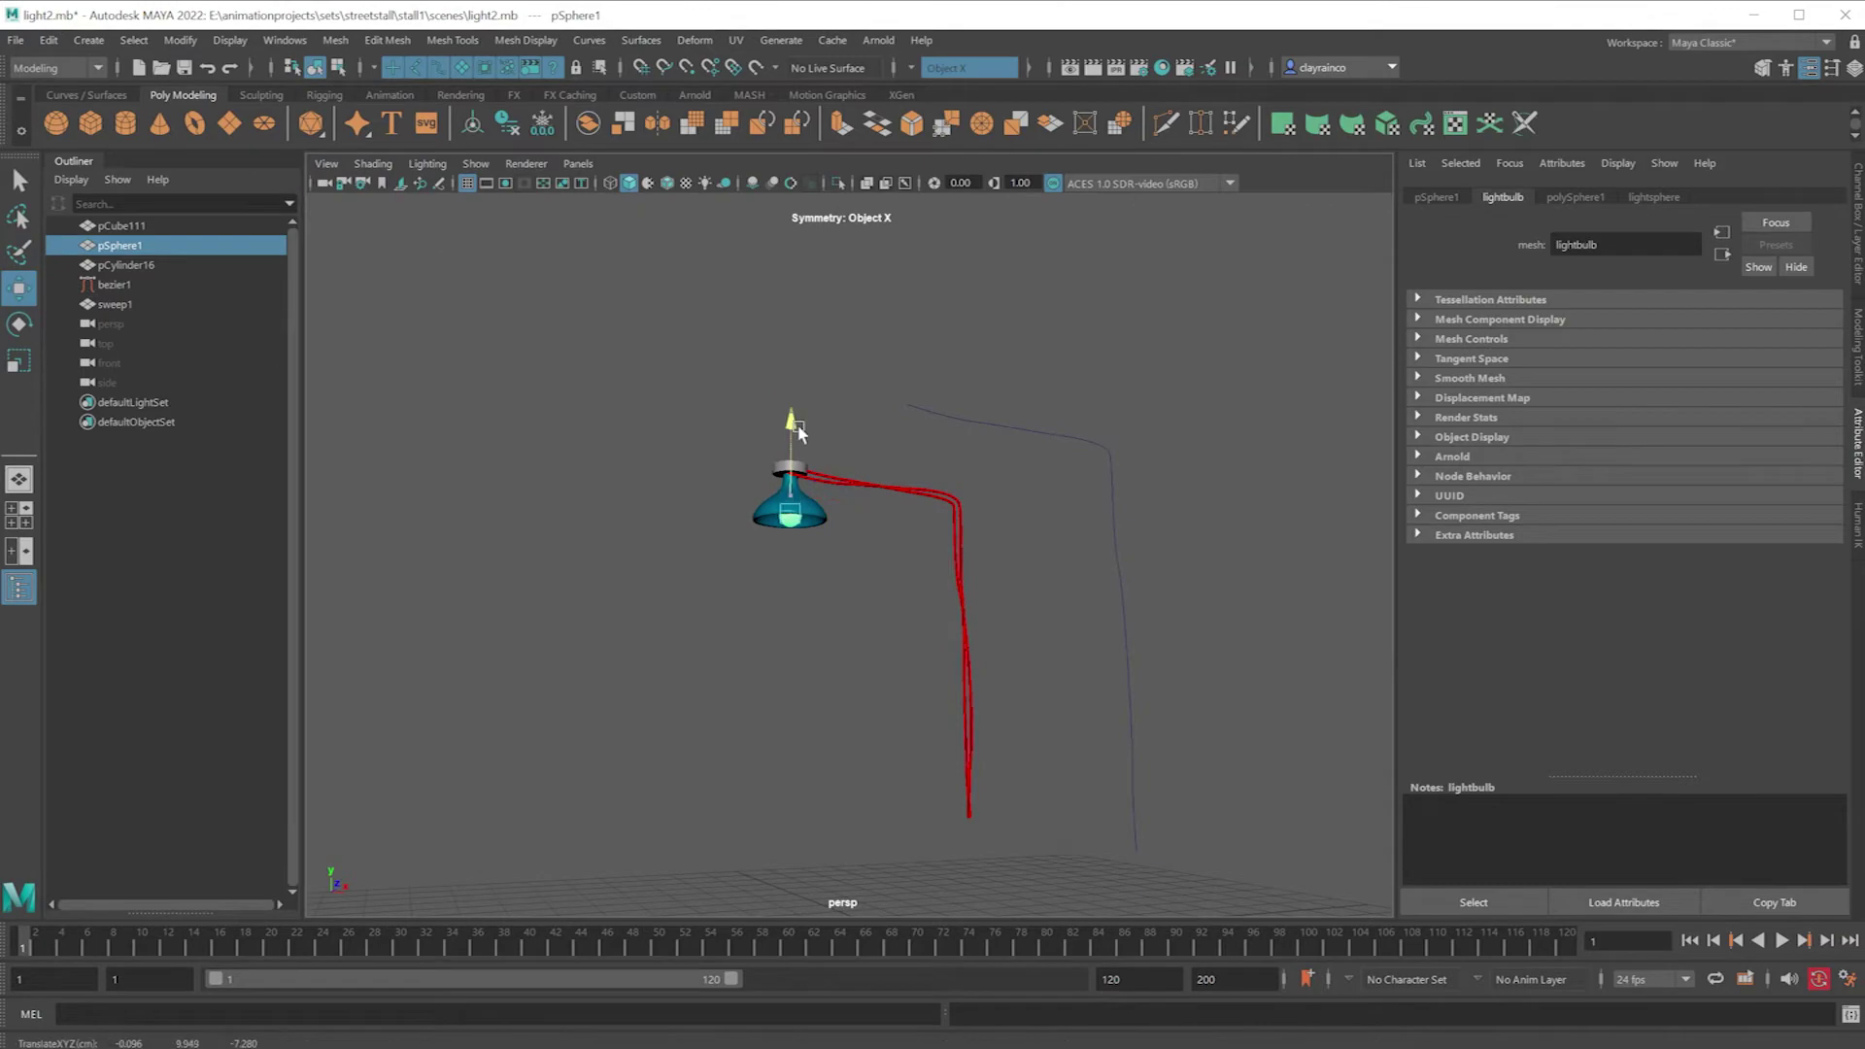
Step: Assign a new Blinn material to the lampshade
left_click(779, 498)
right_click_drag(782, 505, 767, 989)
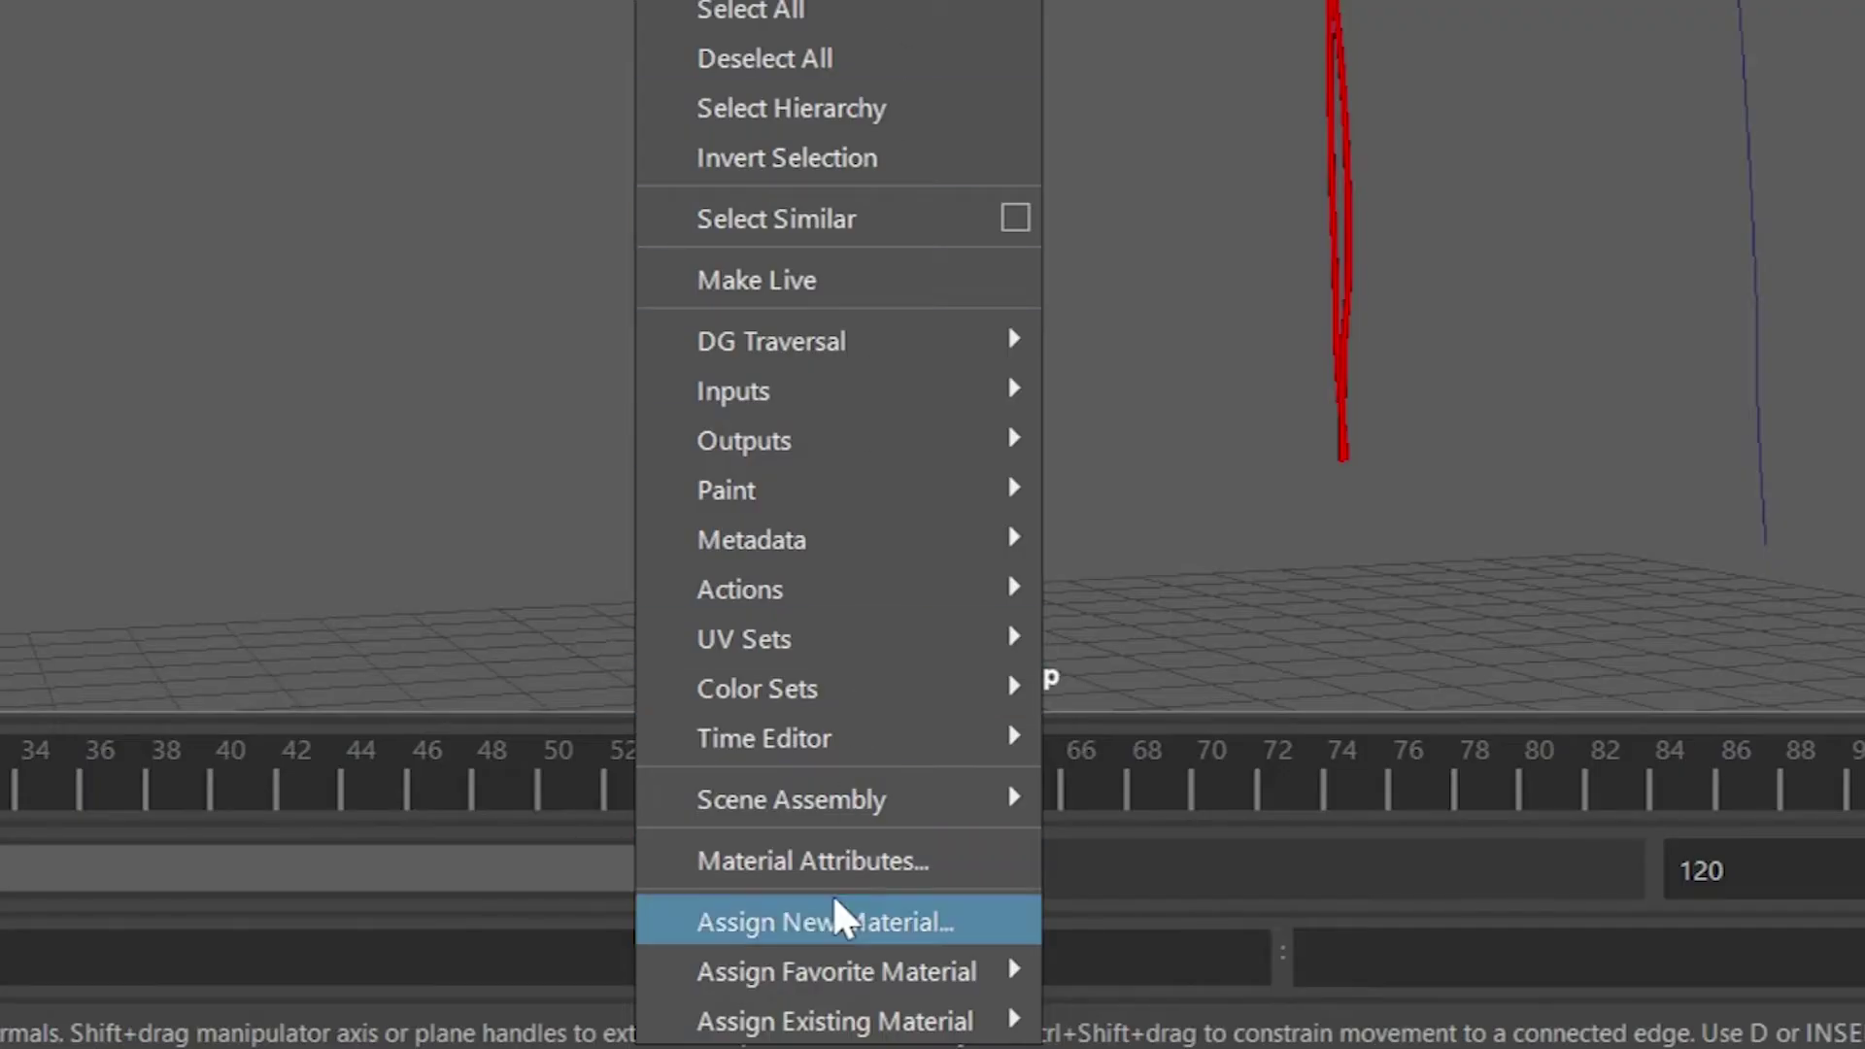
right_click_drag(833, 911, 832, 908)
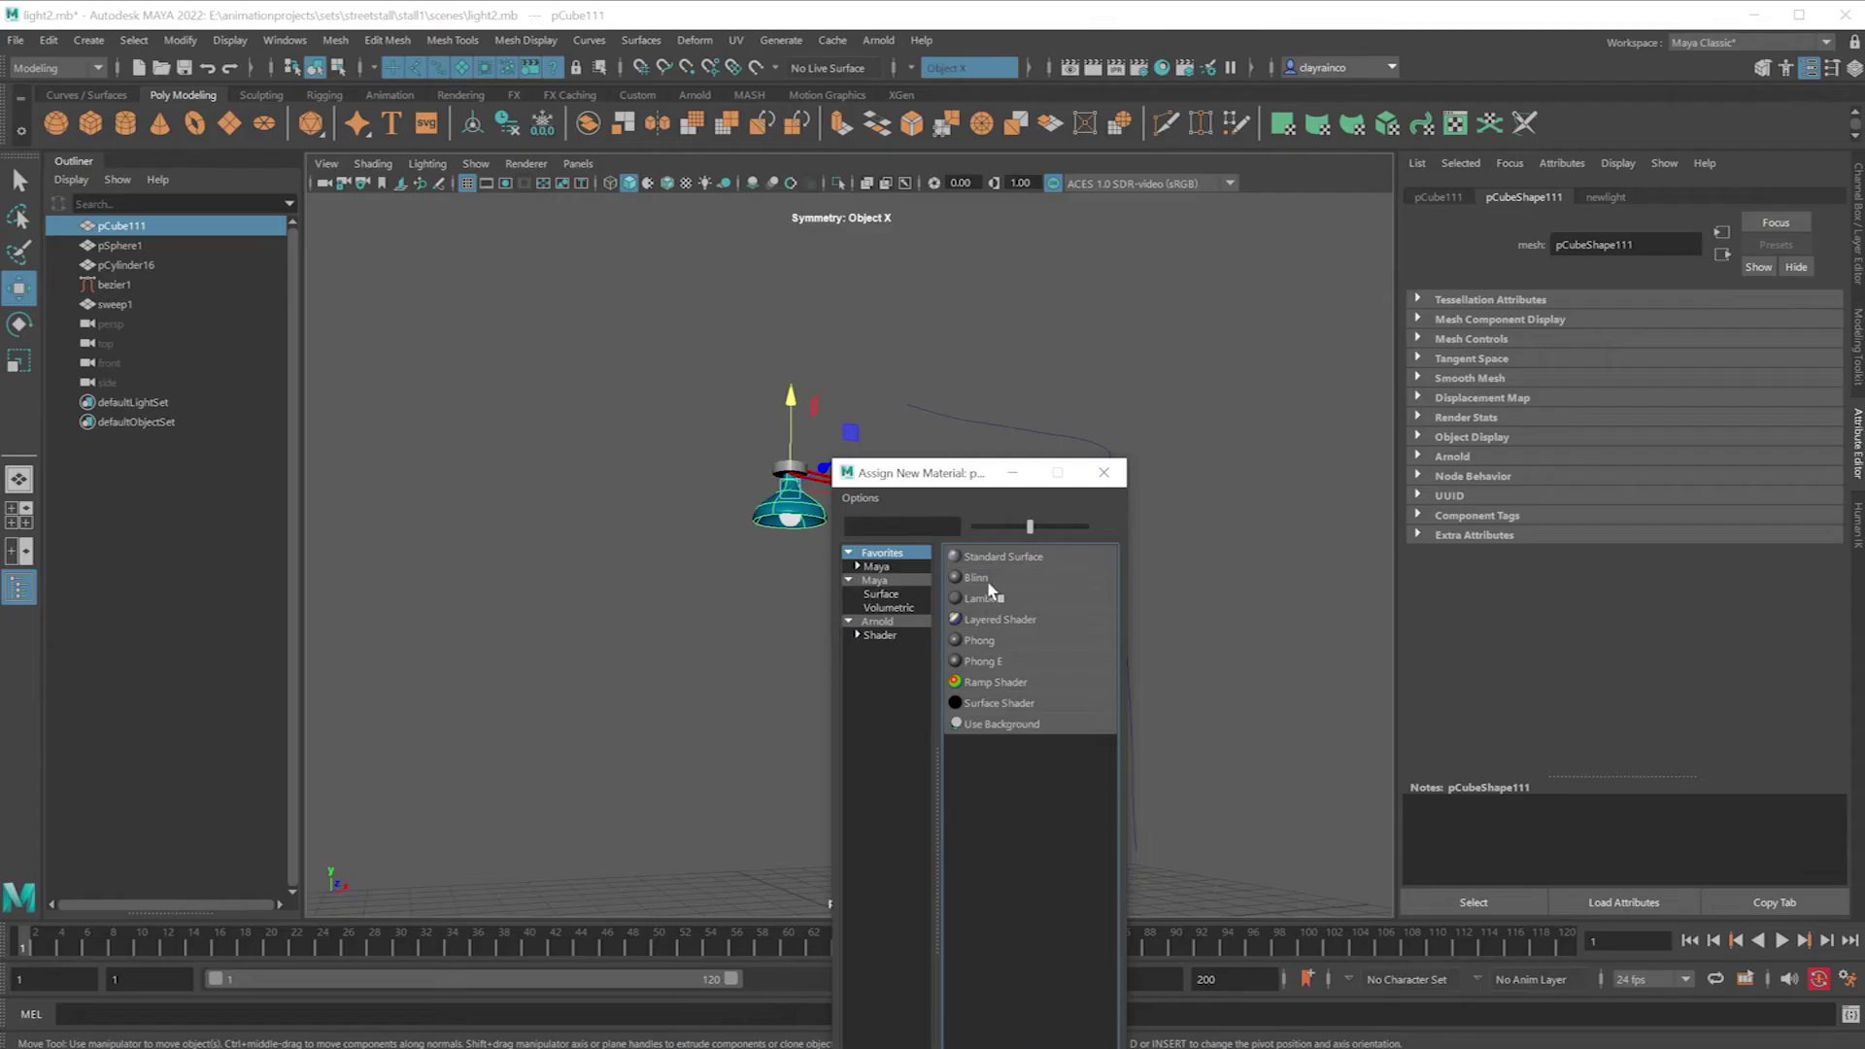
left_click(987, 580)
Step: Set the lampshade material's colour to bright green and name the material light
left_click(1586, 435)
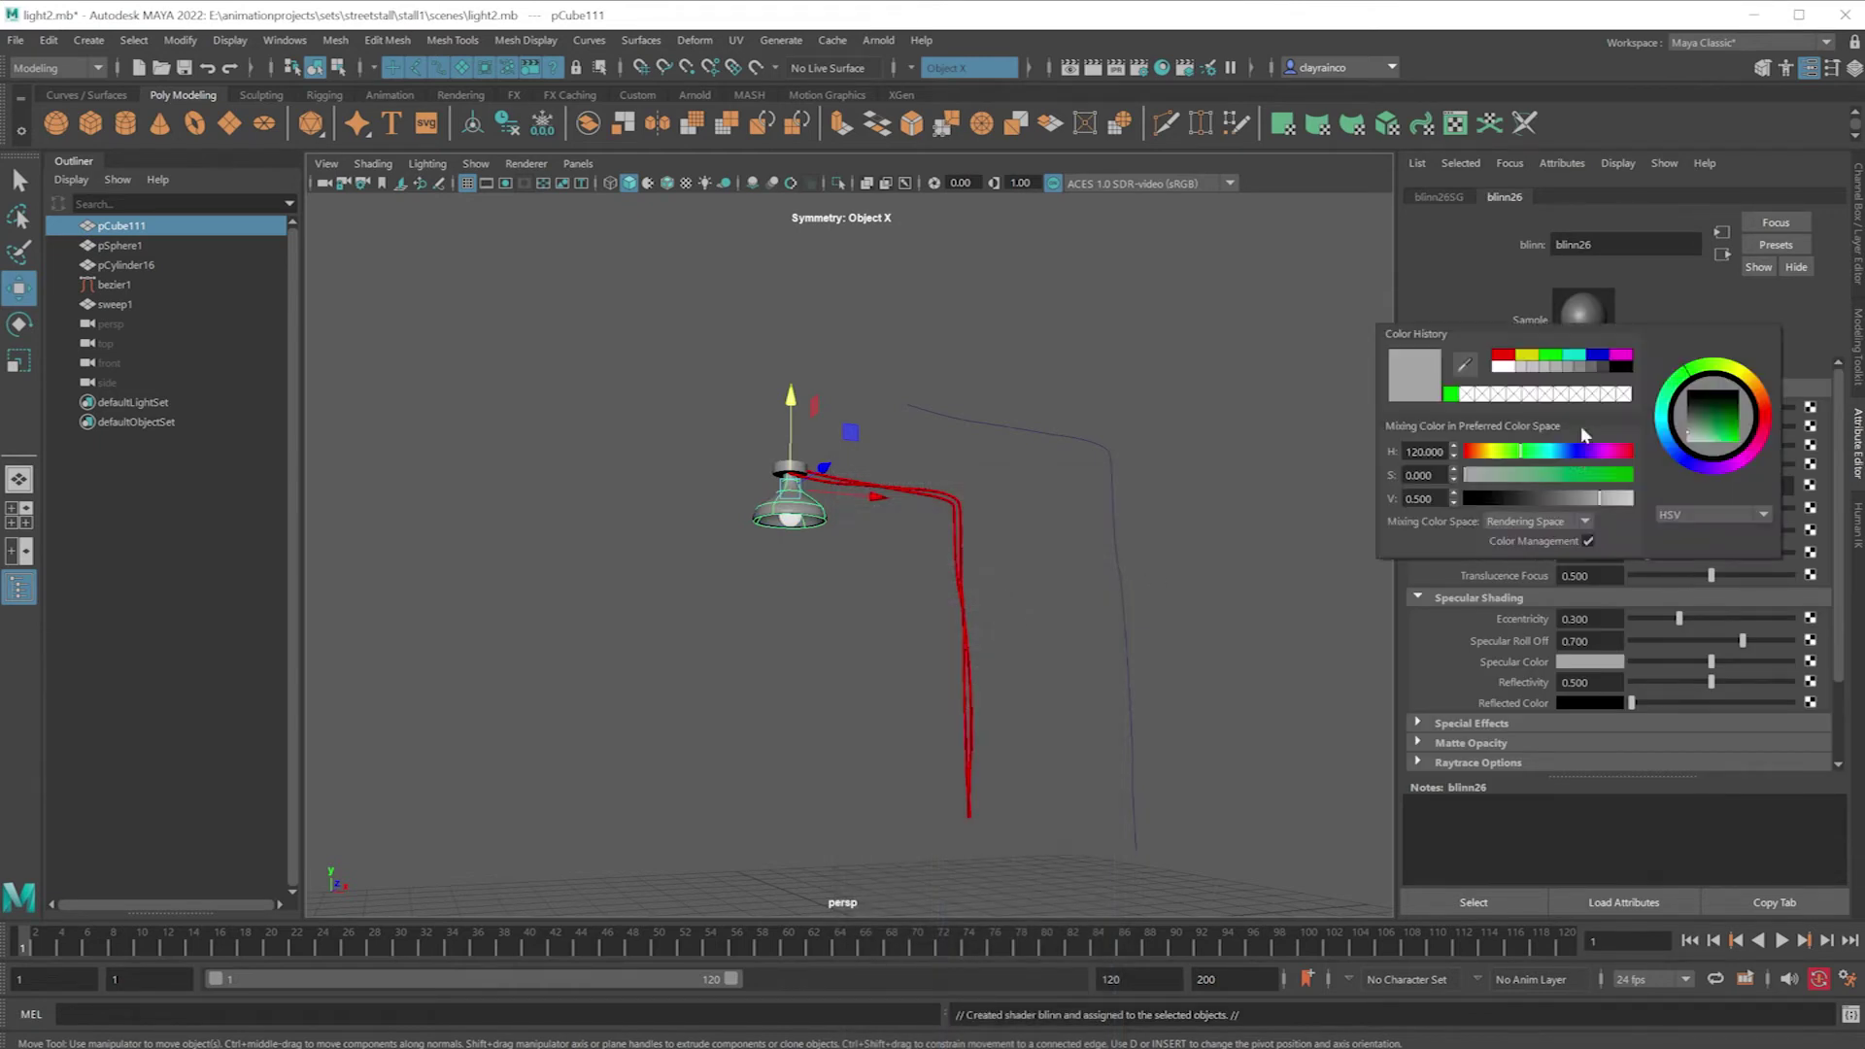
left_click(1452, 396)
type("light")
key("Return")
left_click(841, 623)
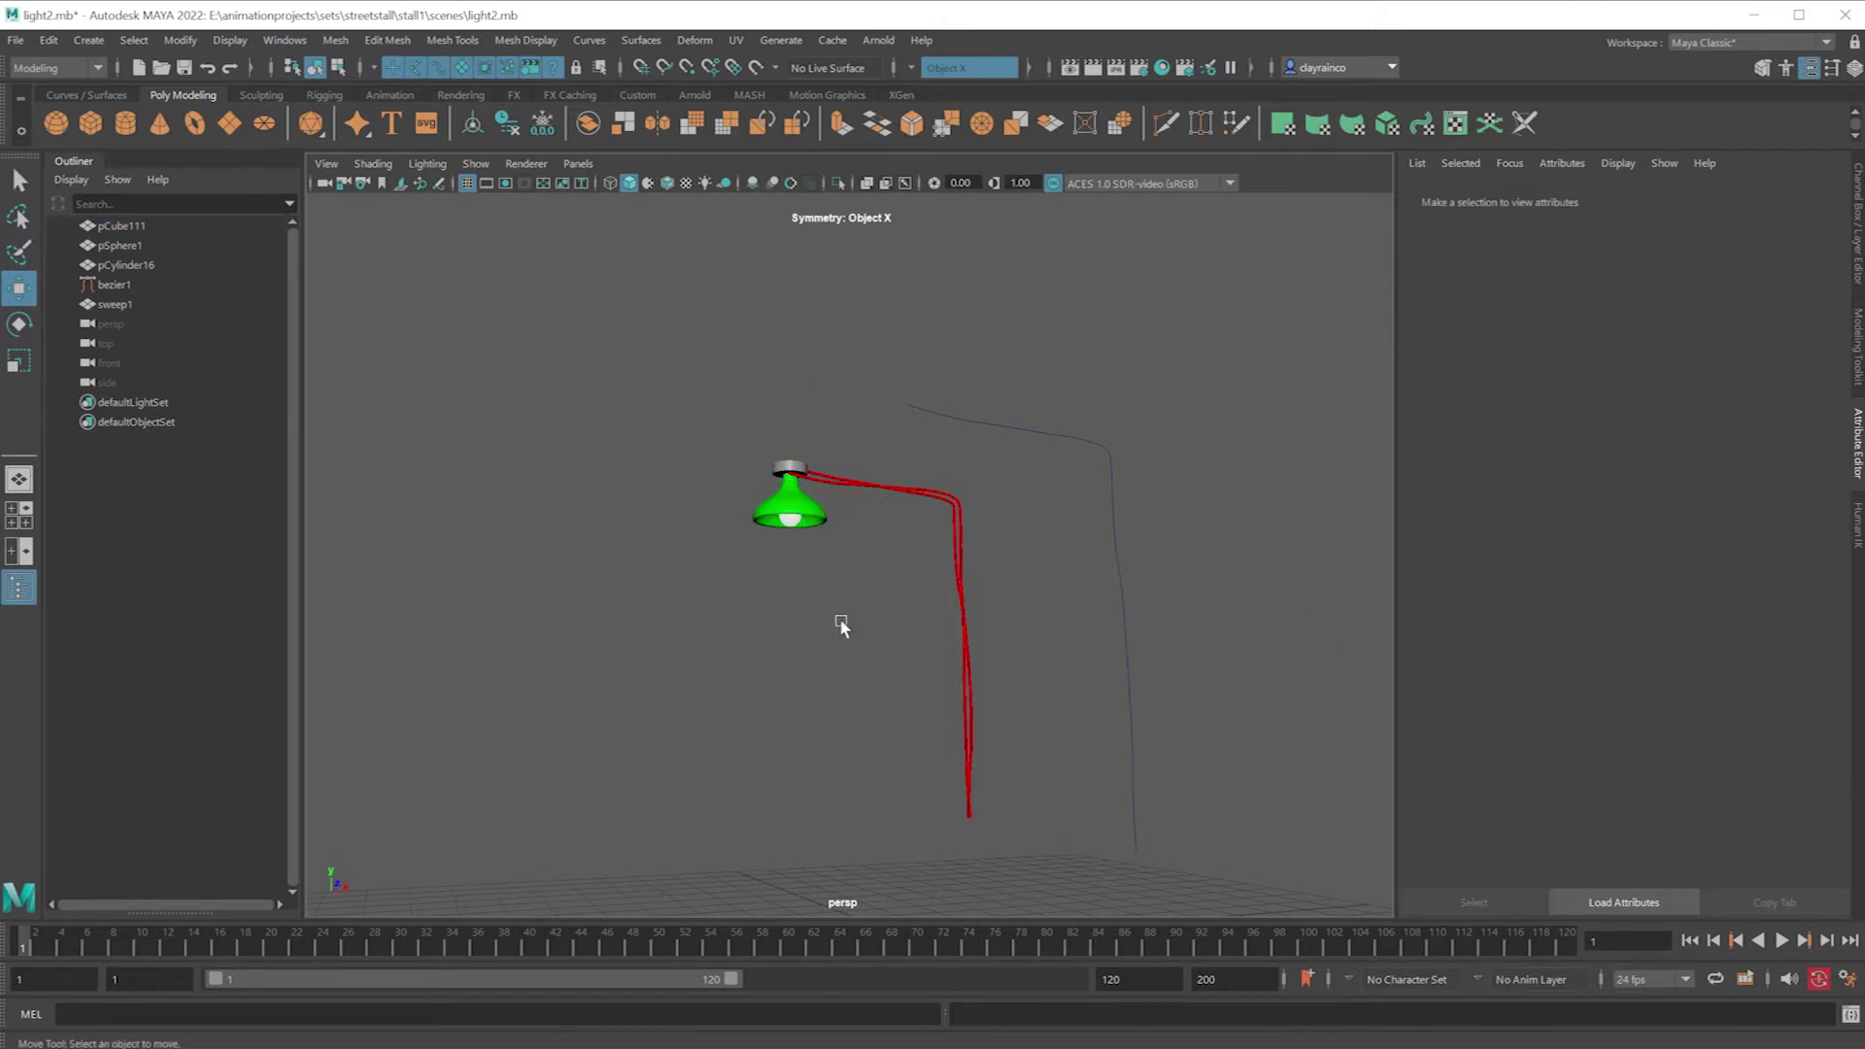
Step: Save the edited lamp scene and open stall01b.mb
key("ctrl+s")
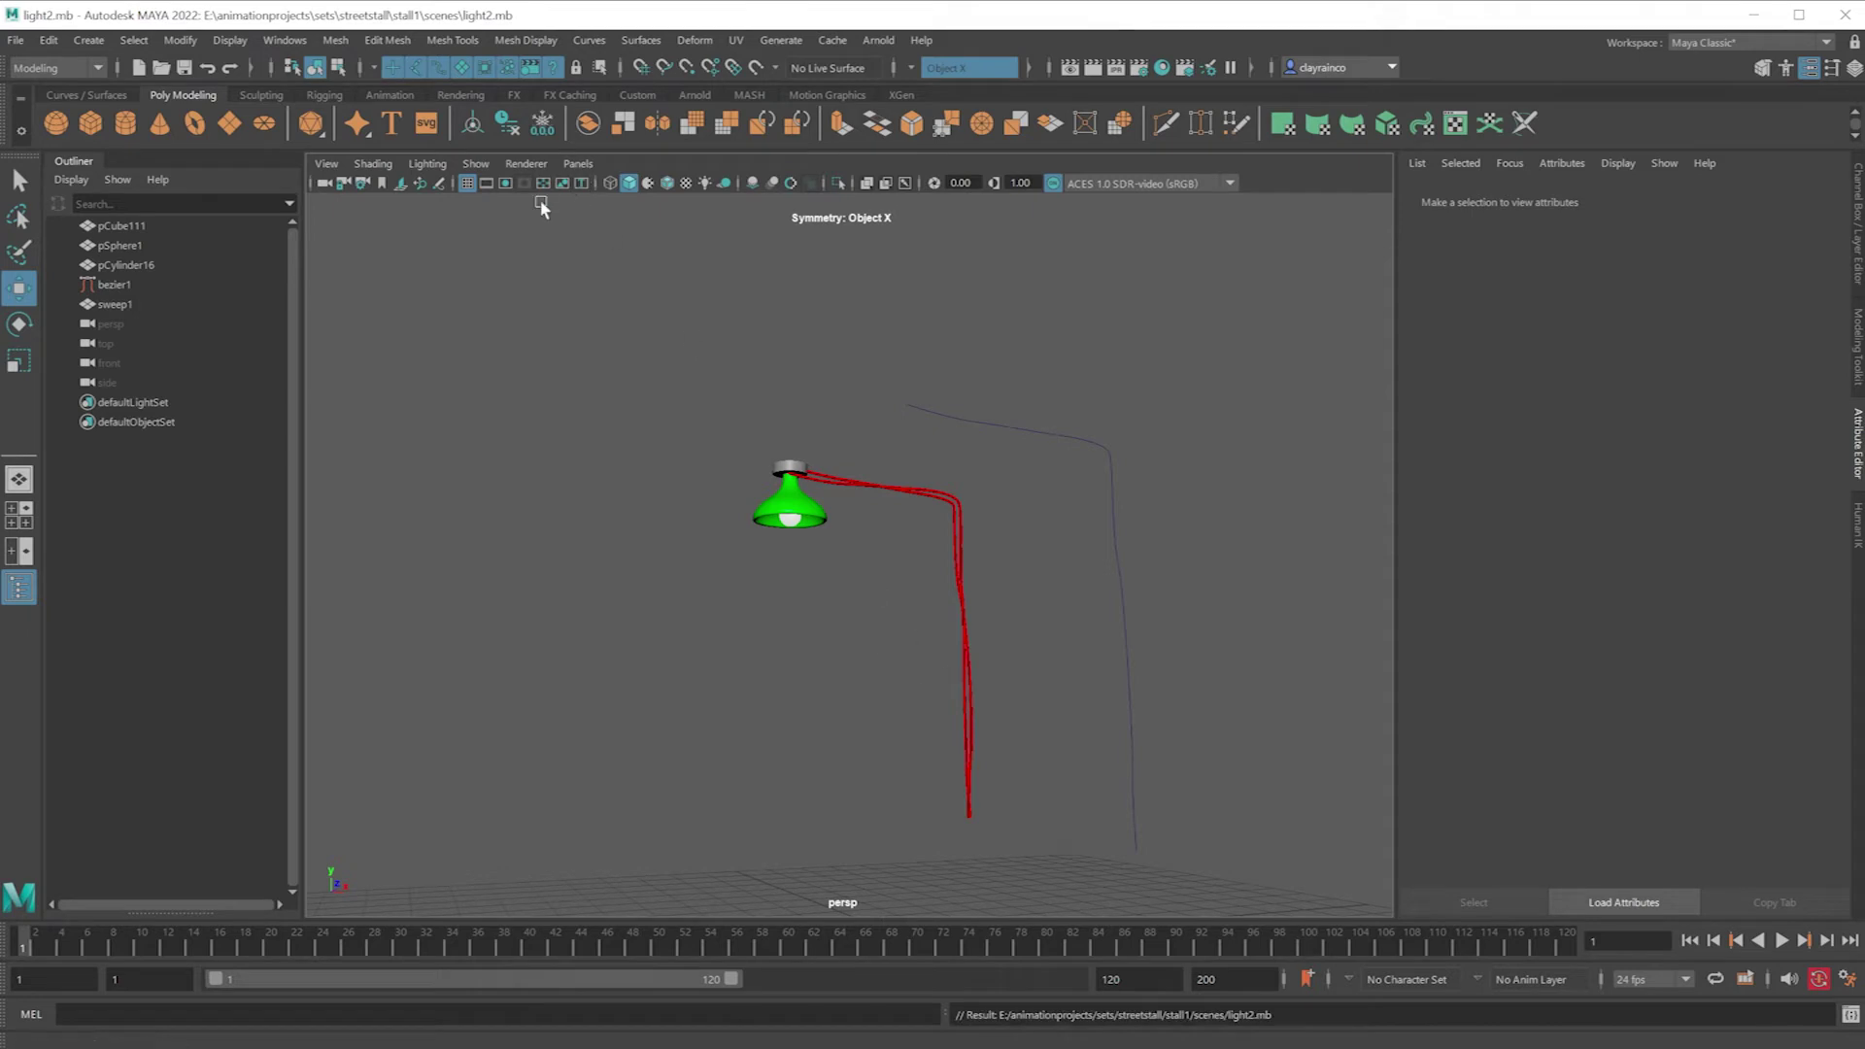
left_click(15, 40)
left_click(49, 78)
double_click(1017, 636)
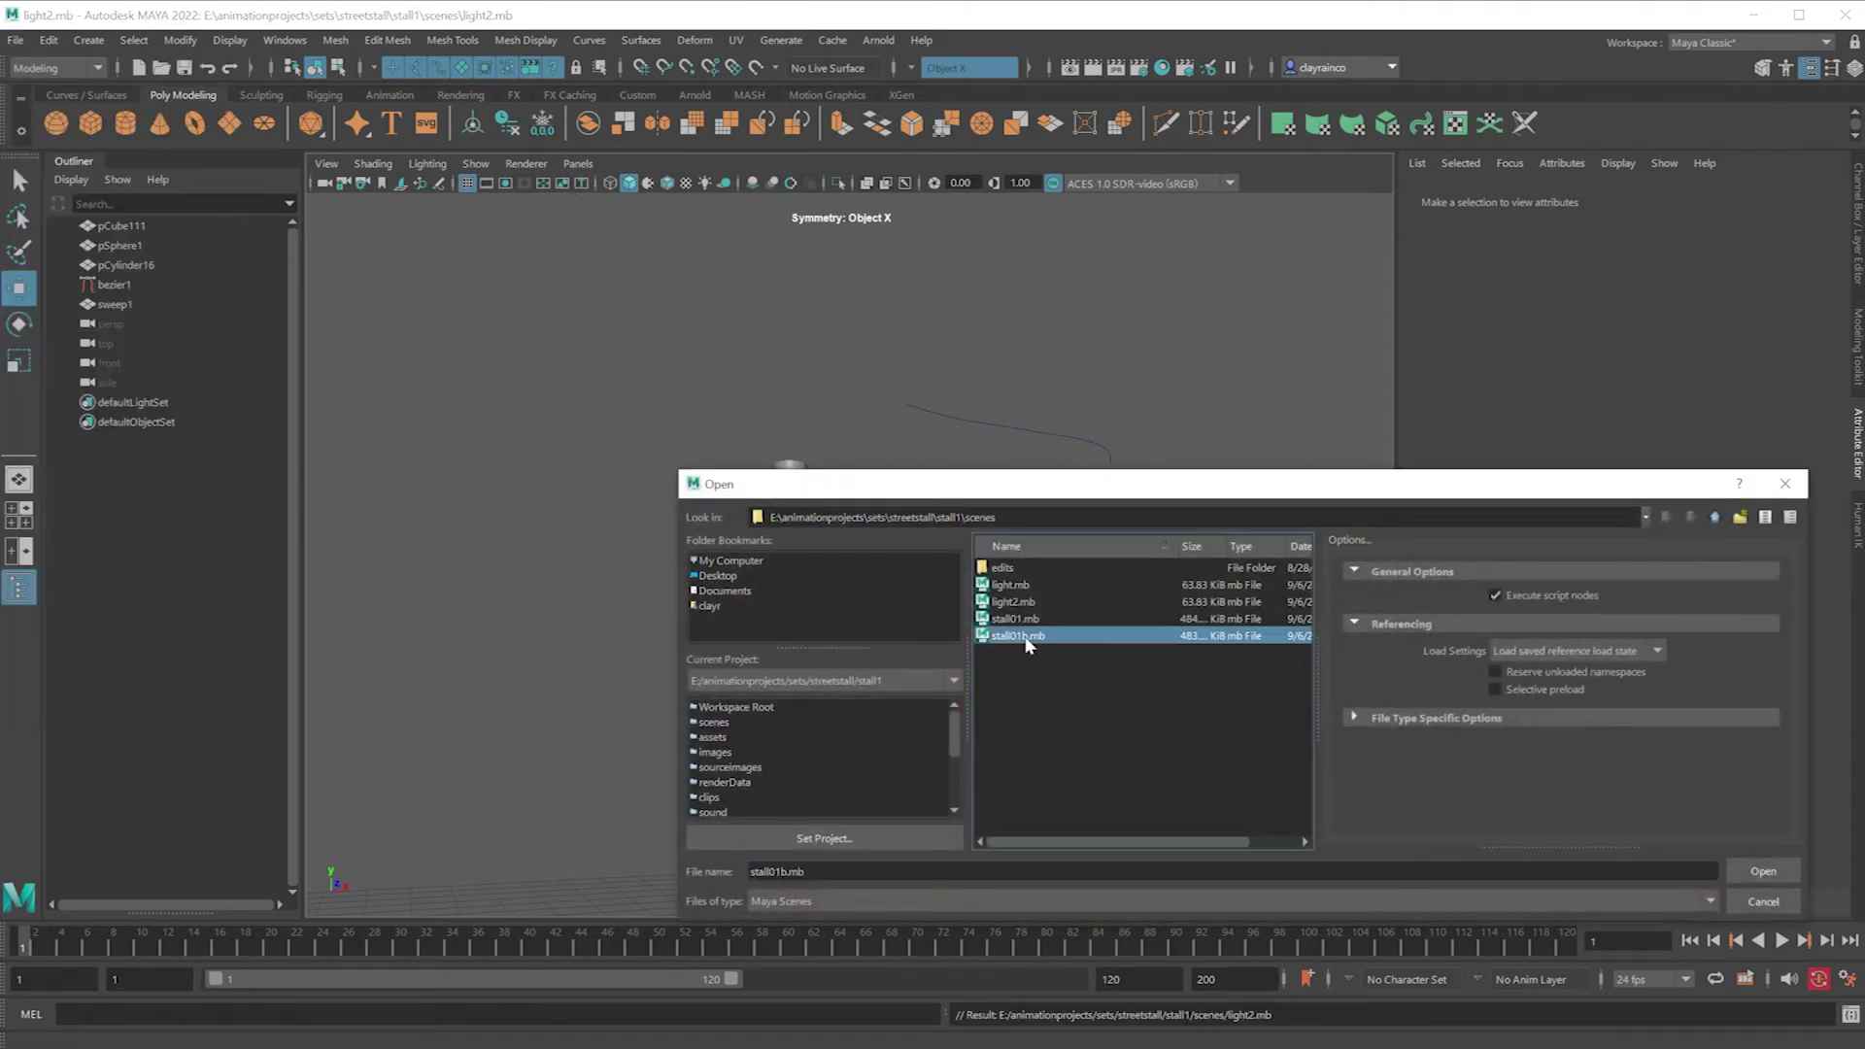
Step: Import light2.mb into the stall scene and check how the lamp fits above the kitchen
left_click(16, 39)
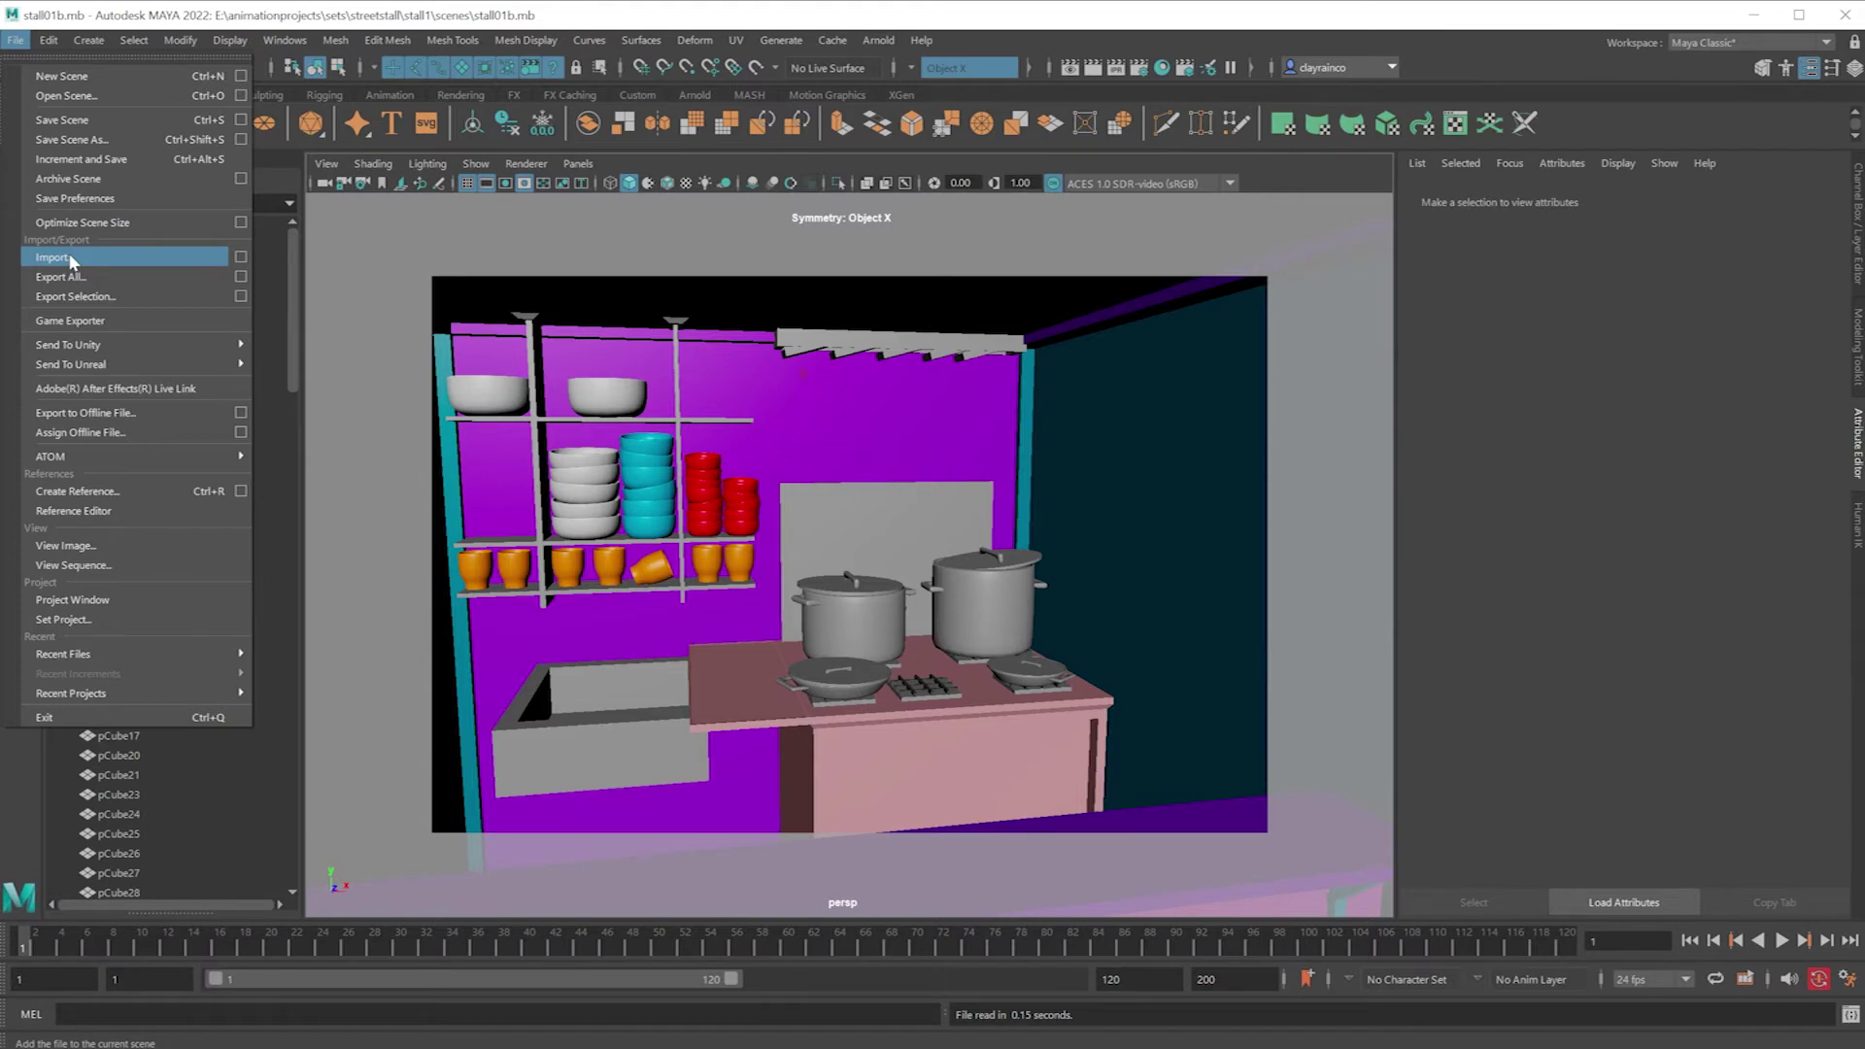
left_click(68, 257)
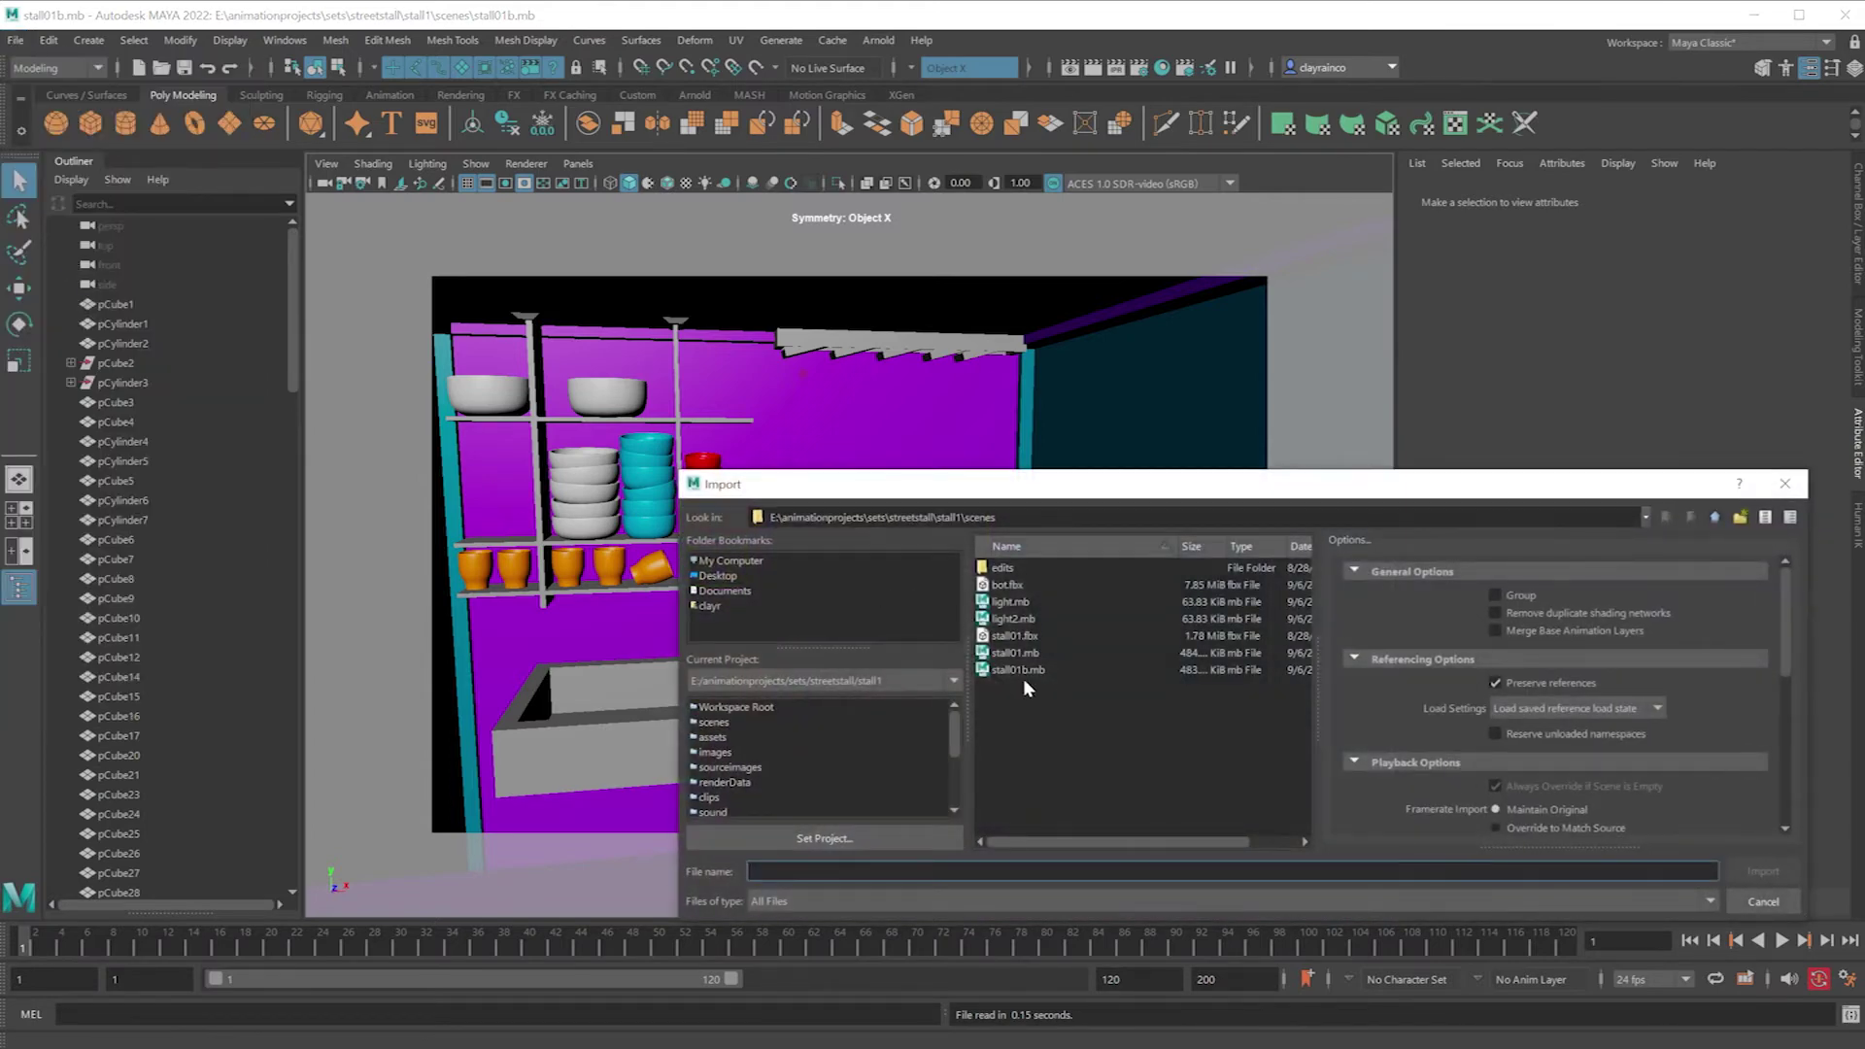
left_click(1015, 619)
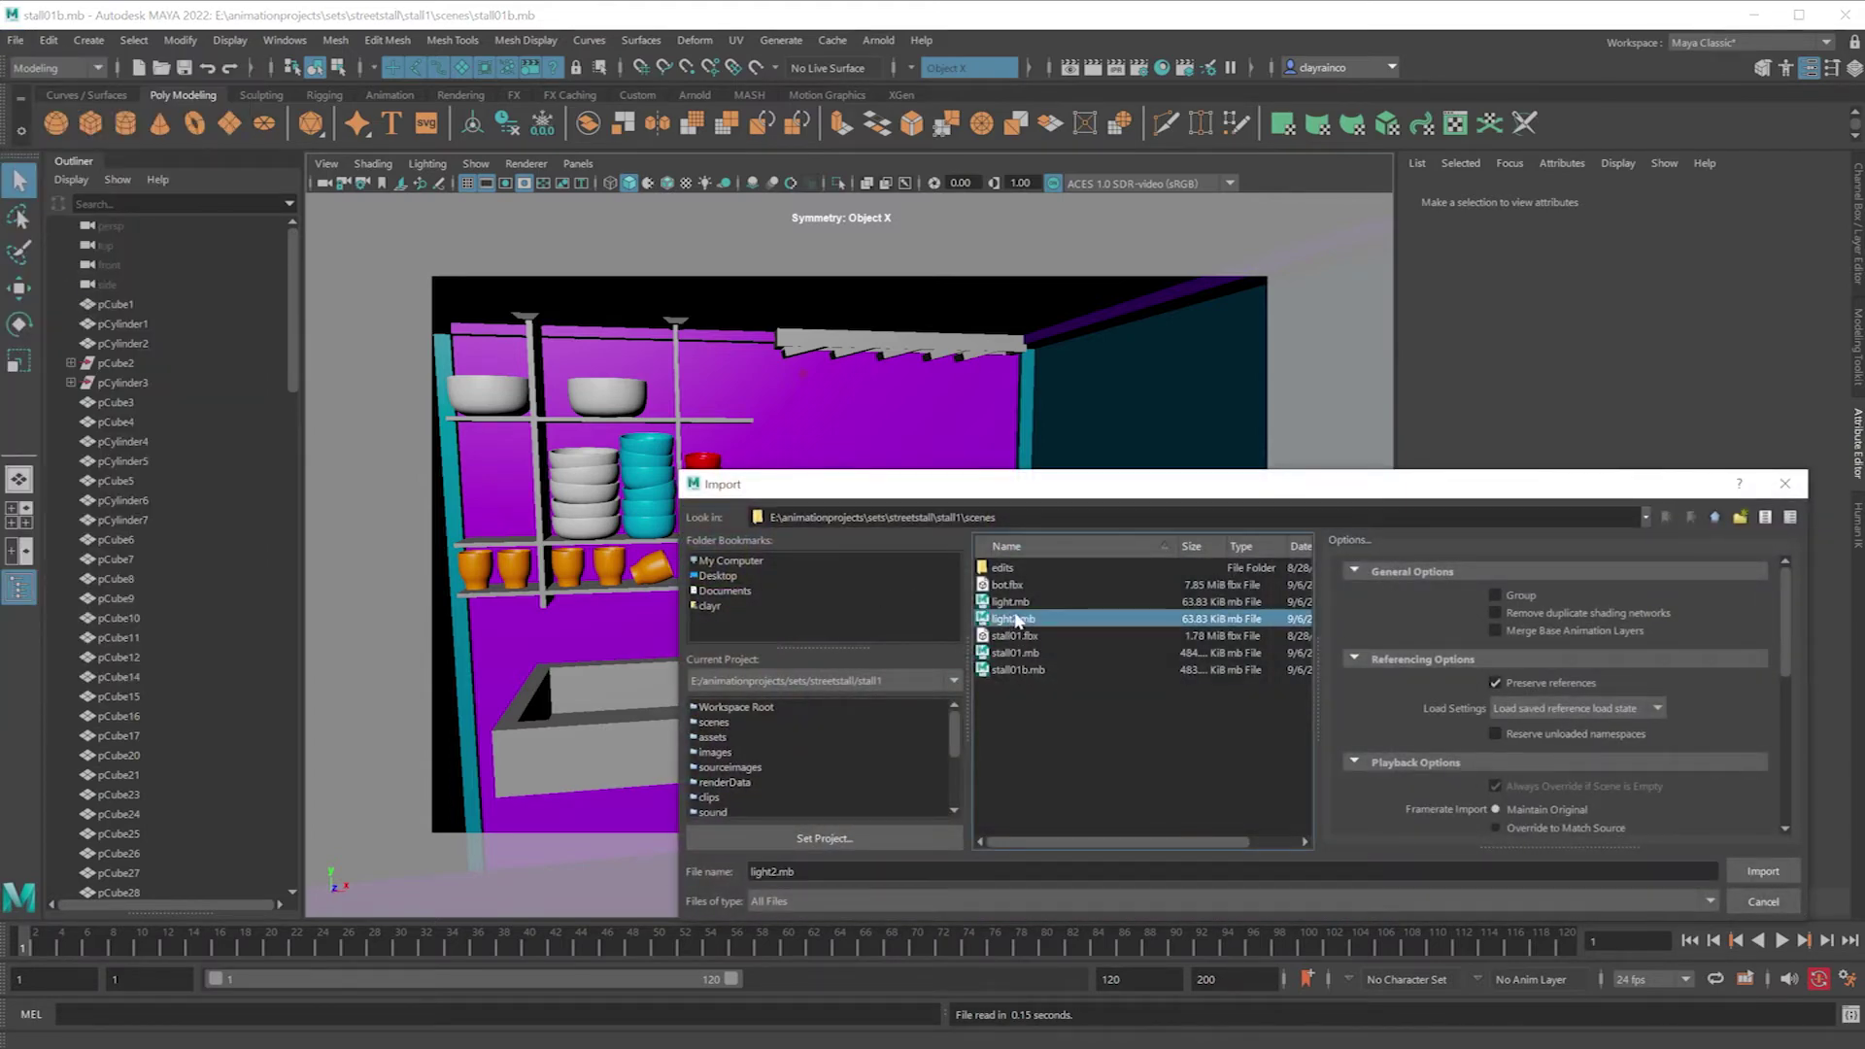
left_click(1763, 871)
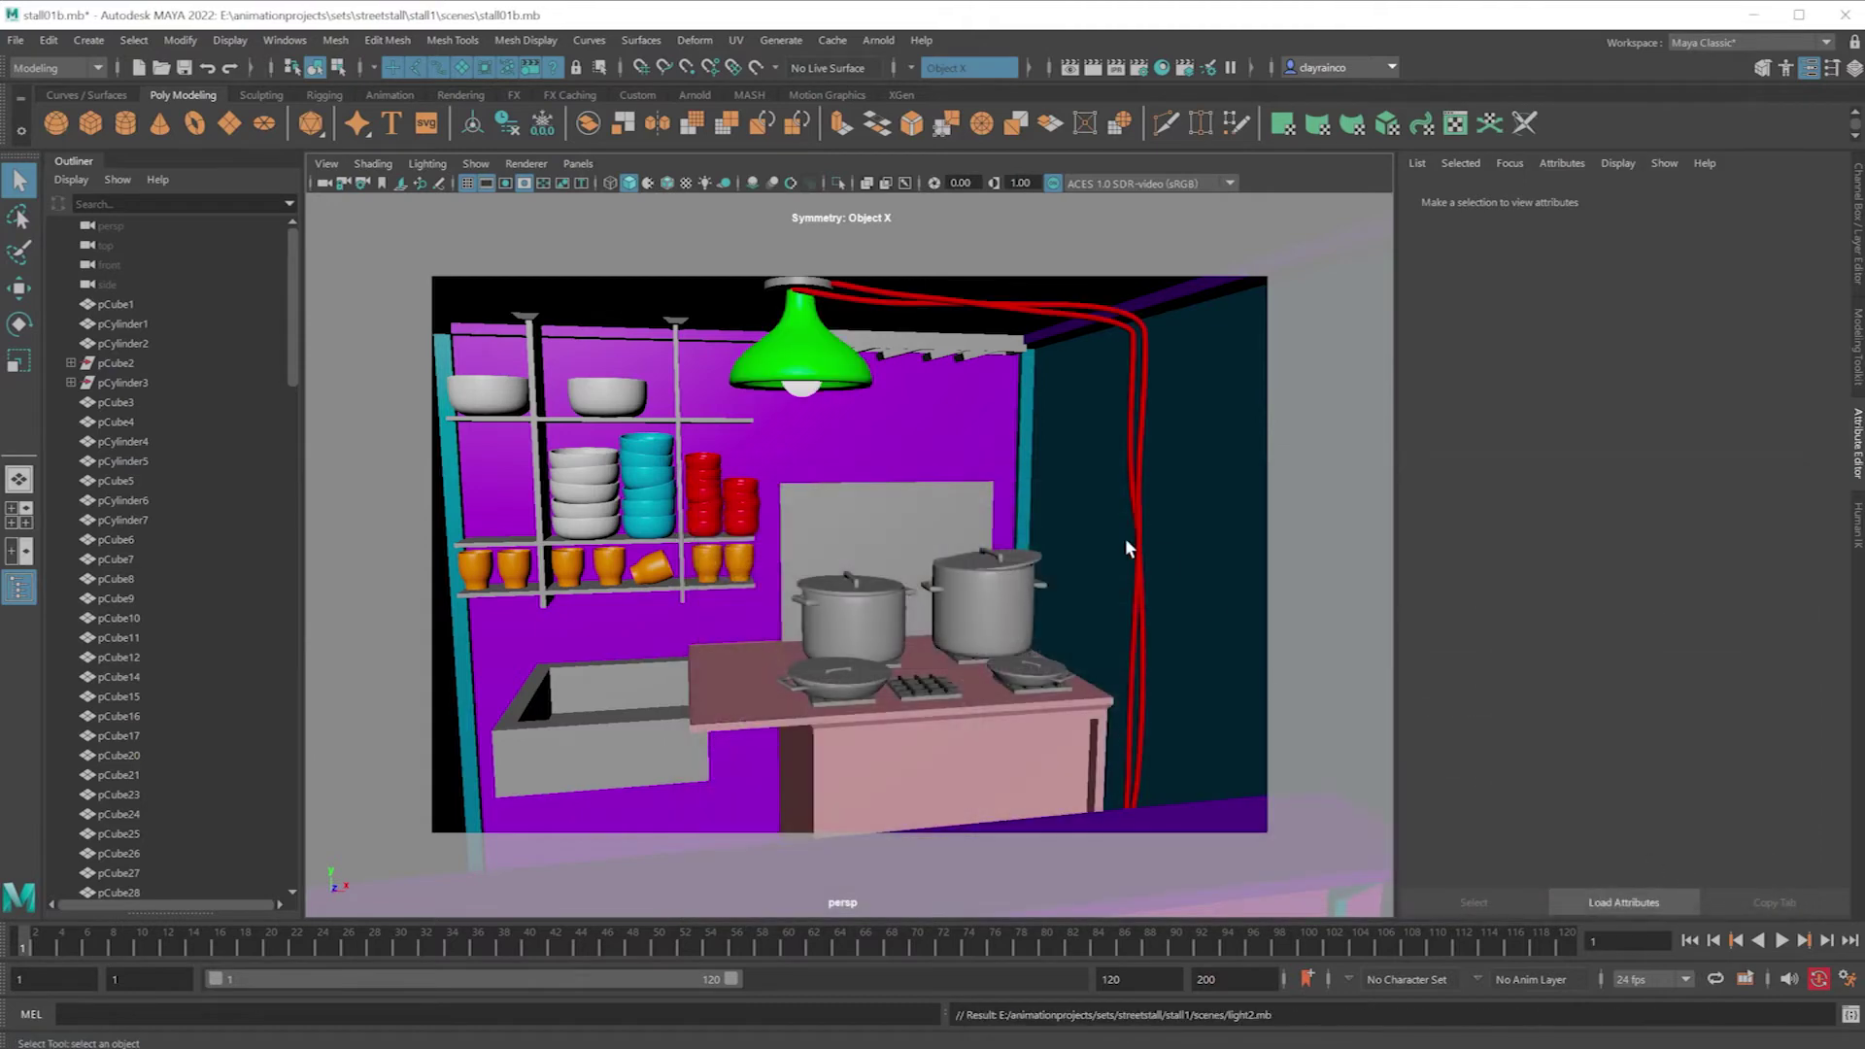
scroll(917, 527, "down", 3)
left_click_drag(917, 532, 863, 500, "alt")
middle_click_drag(928, 549, 924, 511, "alt")
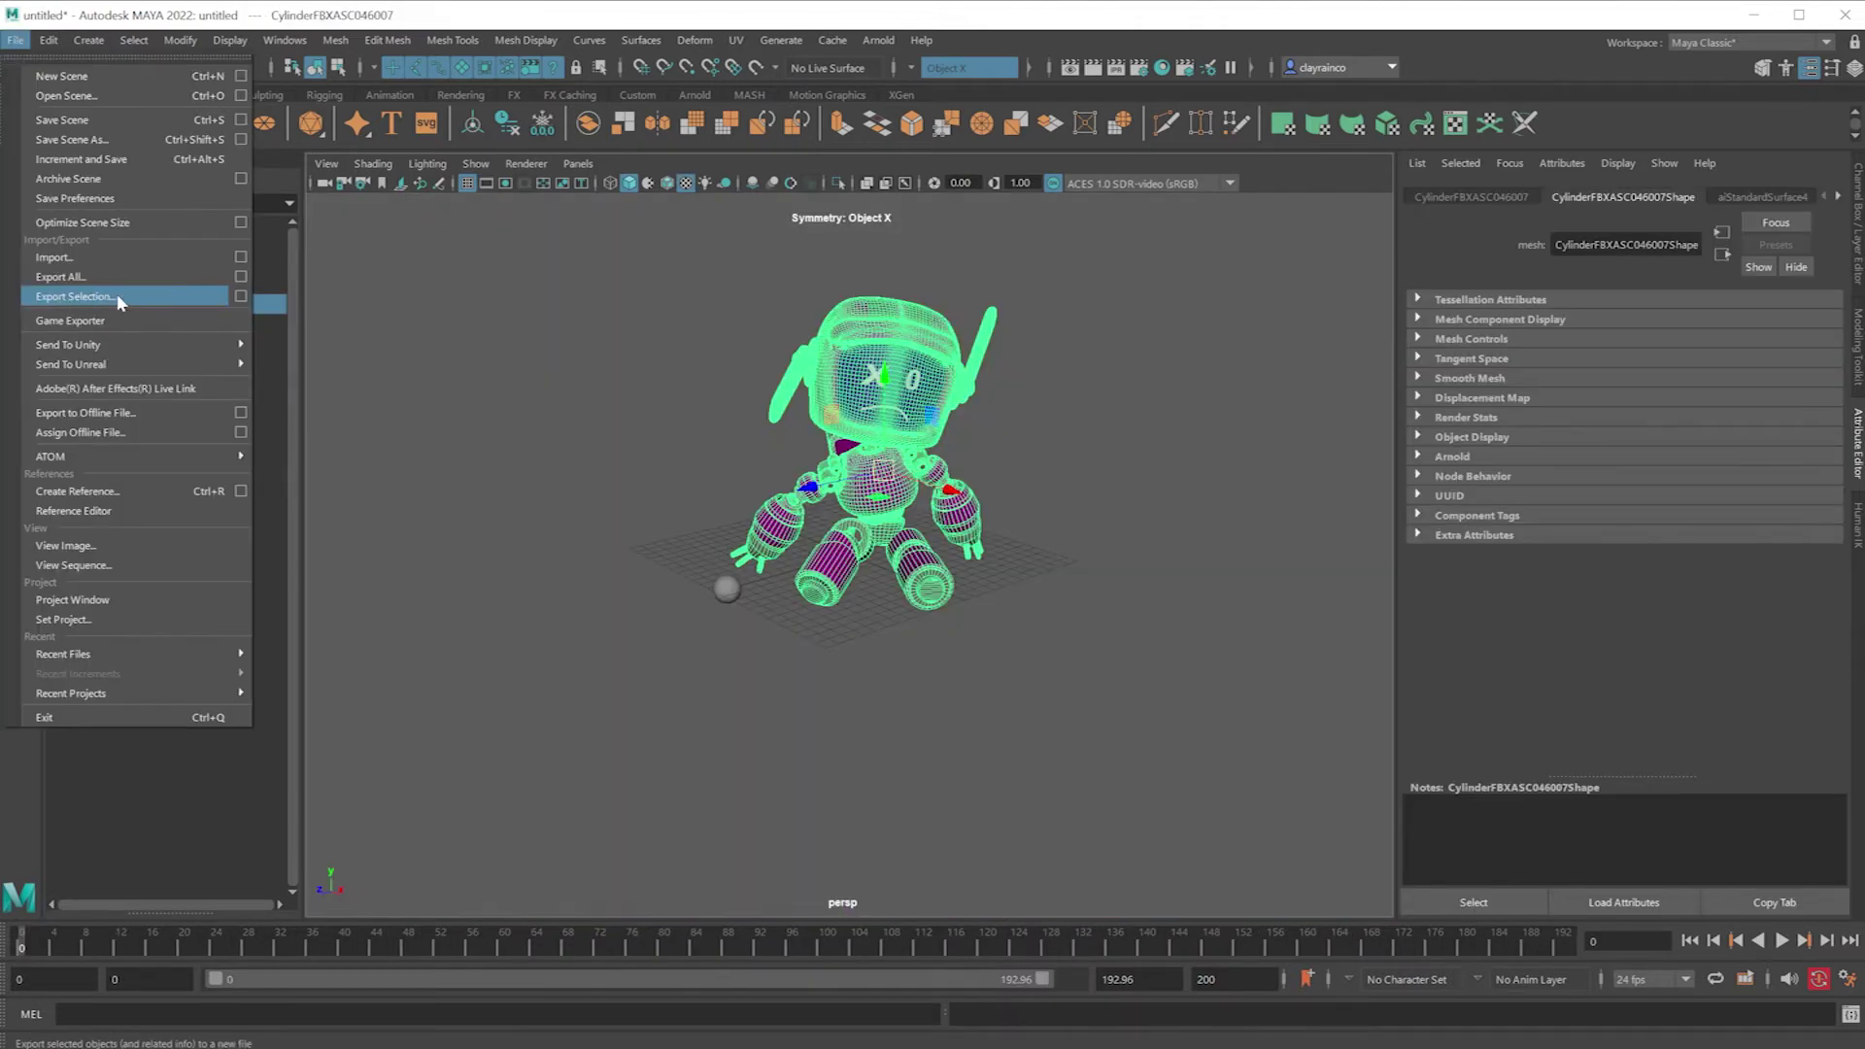
Step: Start an export of the selected robot mesh with FBX export as the file type
left_click(116, 297)
left_click_drag(892, 474, 601, 273)
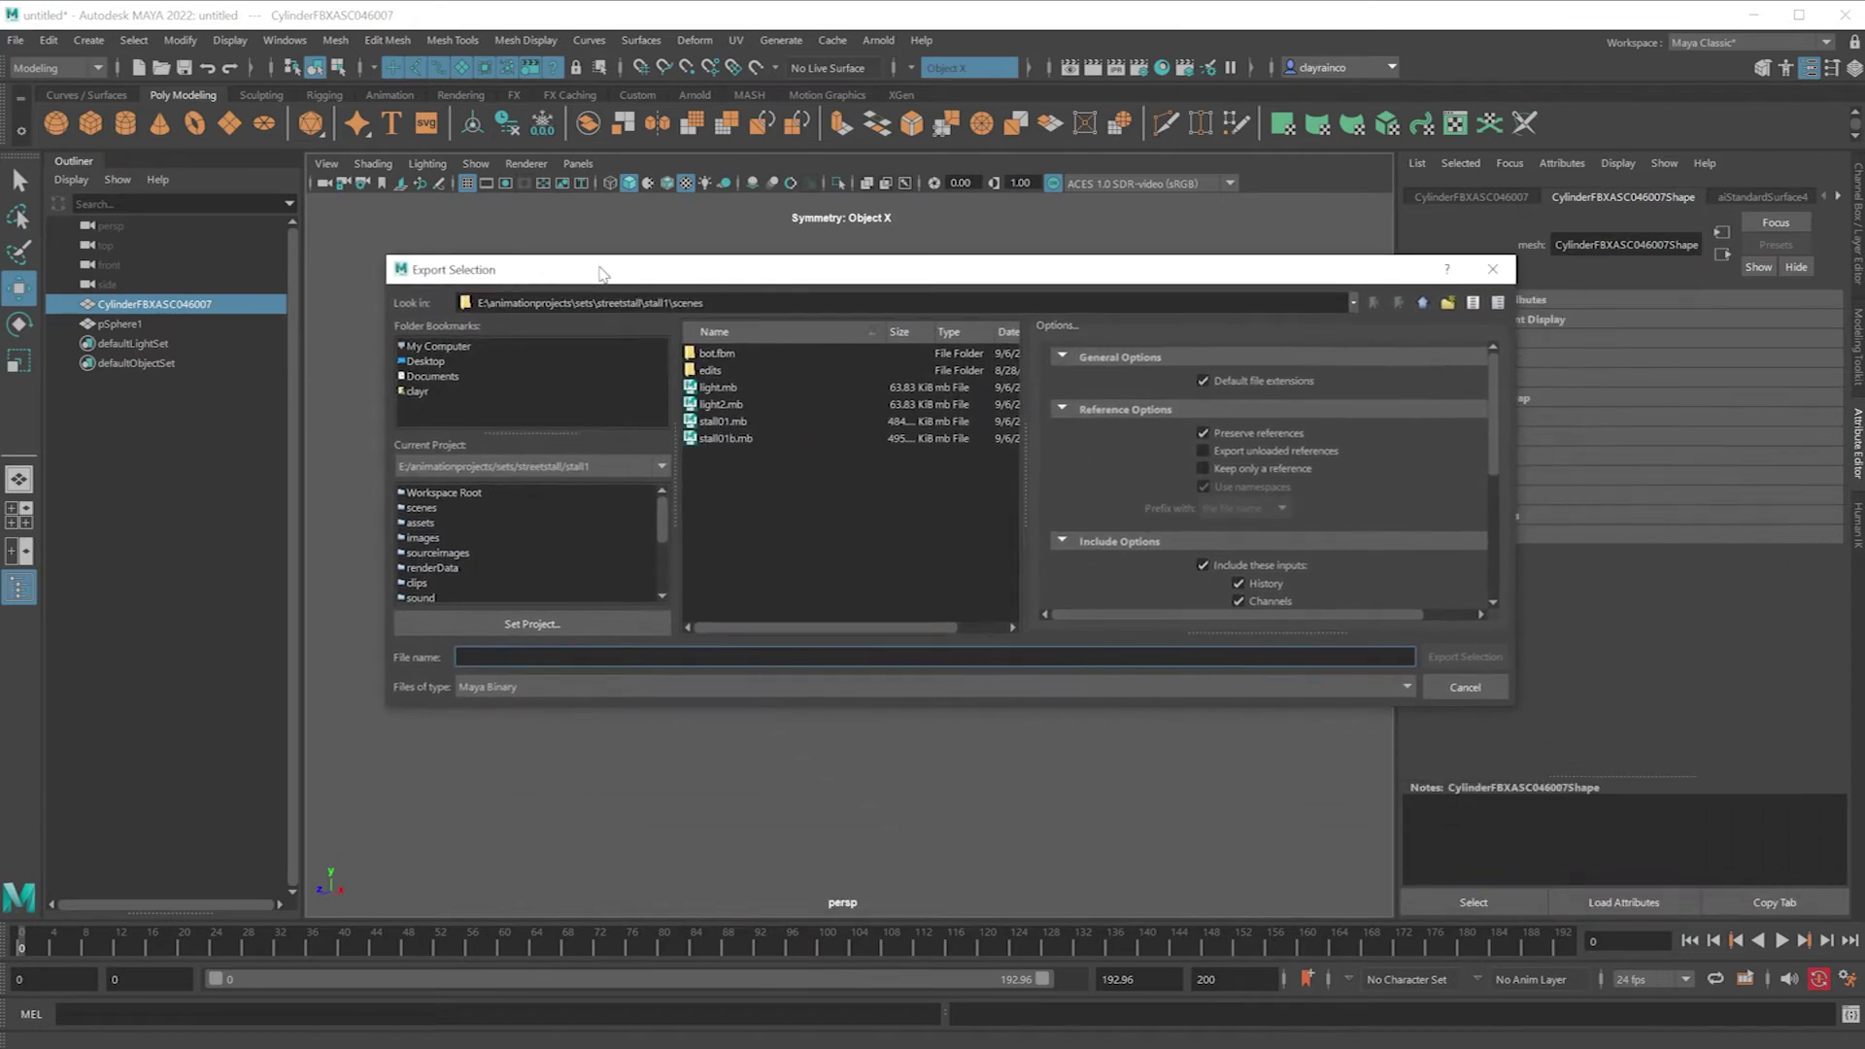
left_click(515, 687)
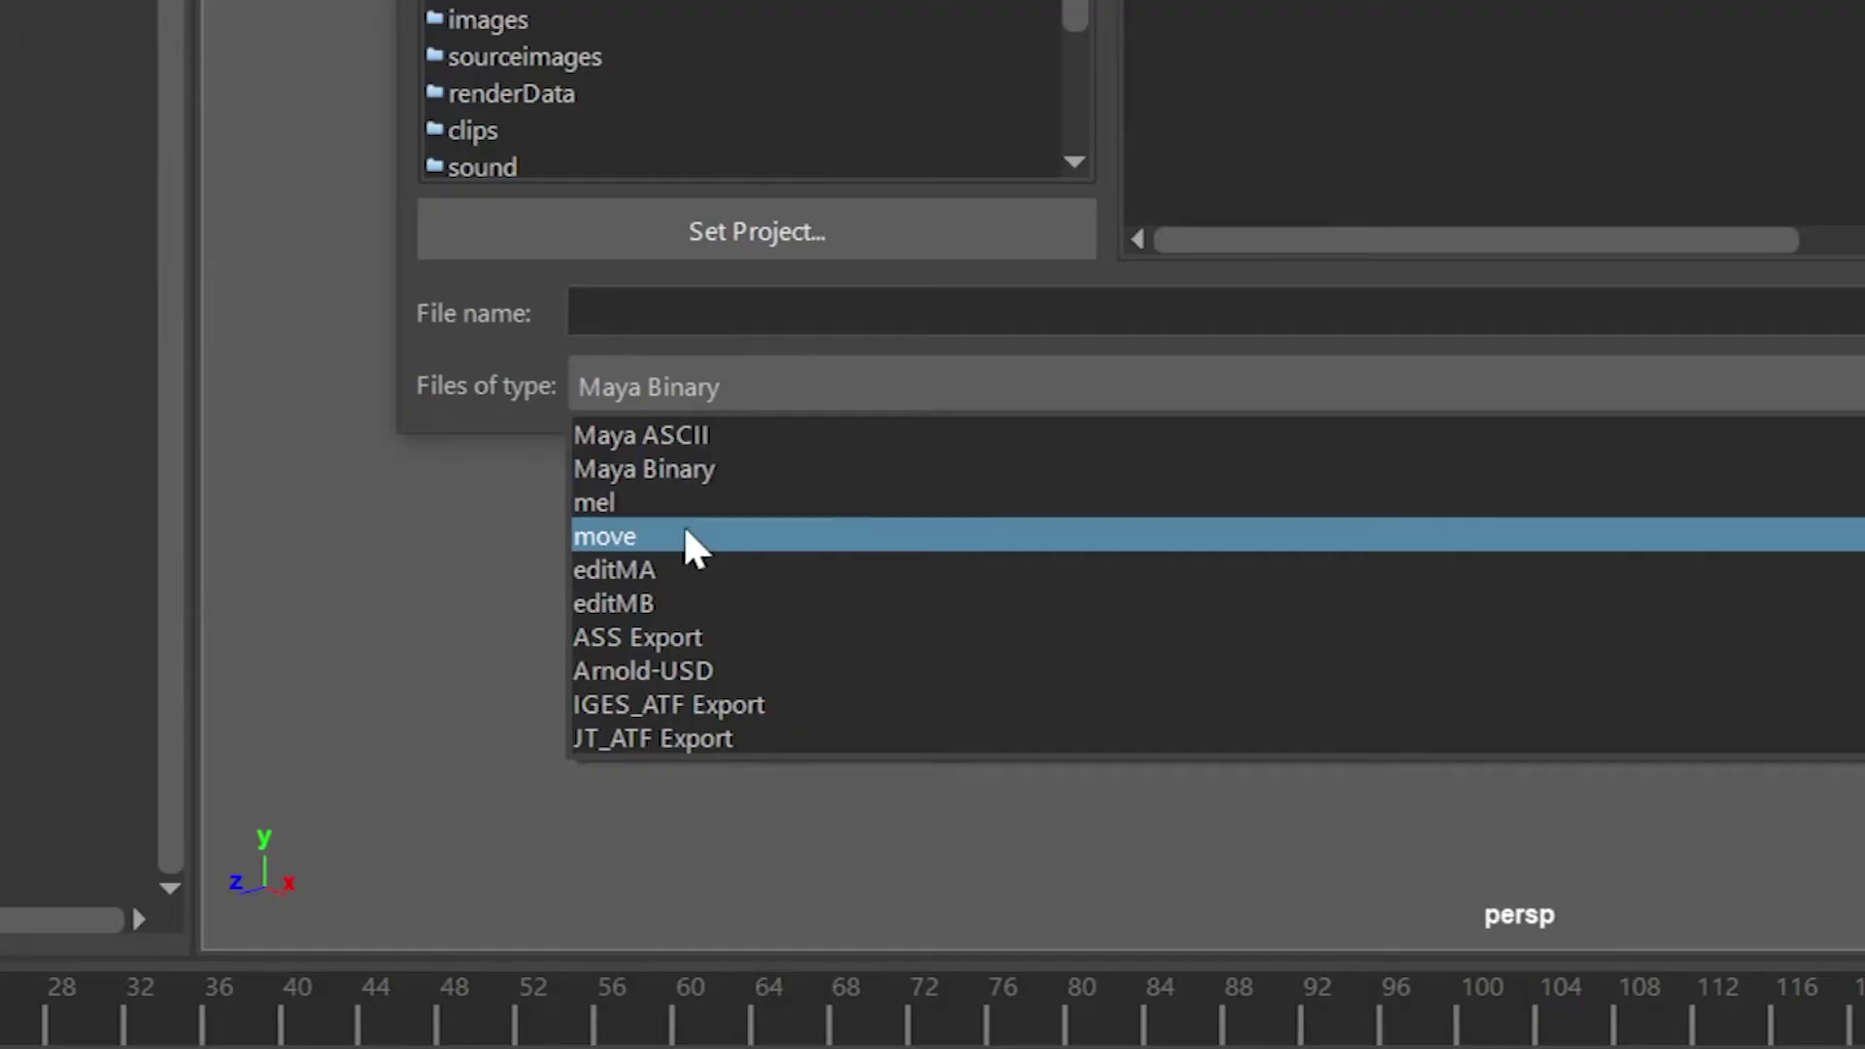
scroll(504, 751, "down", 3)
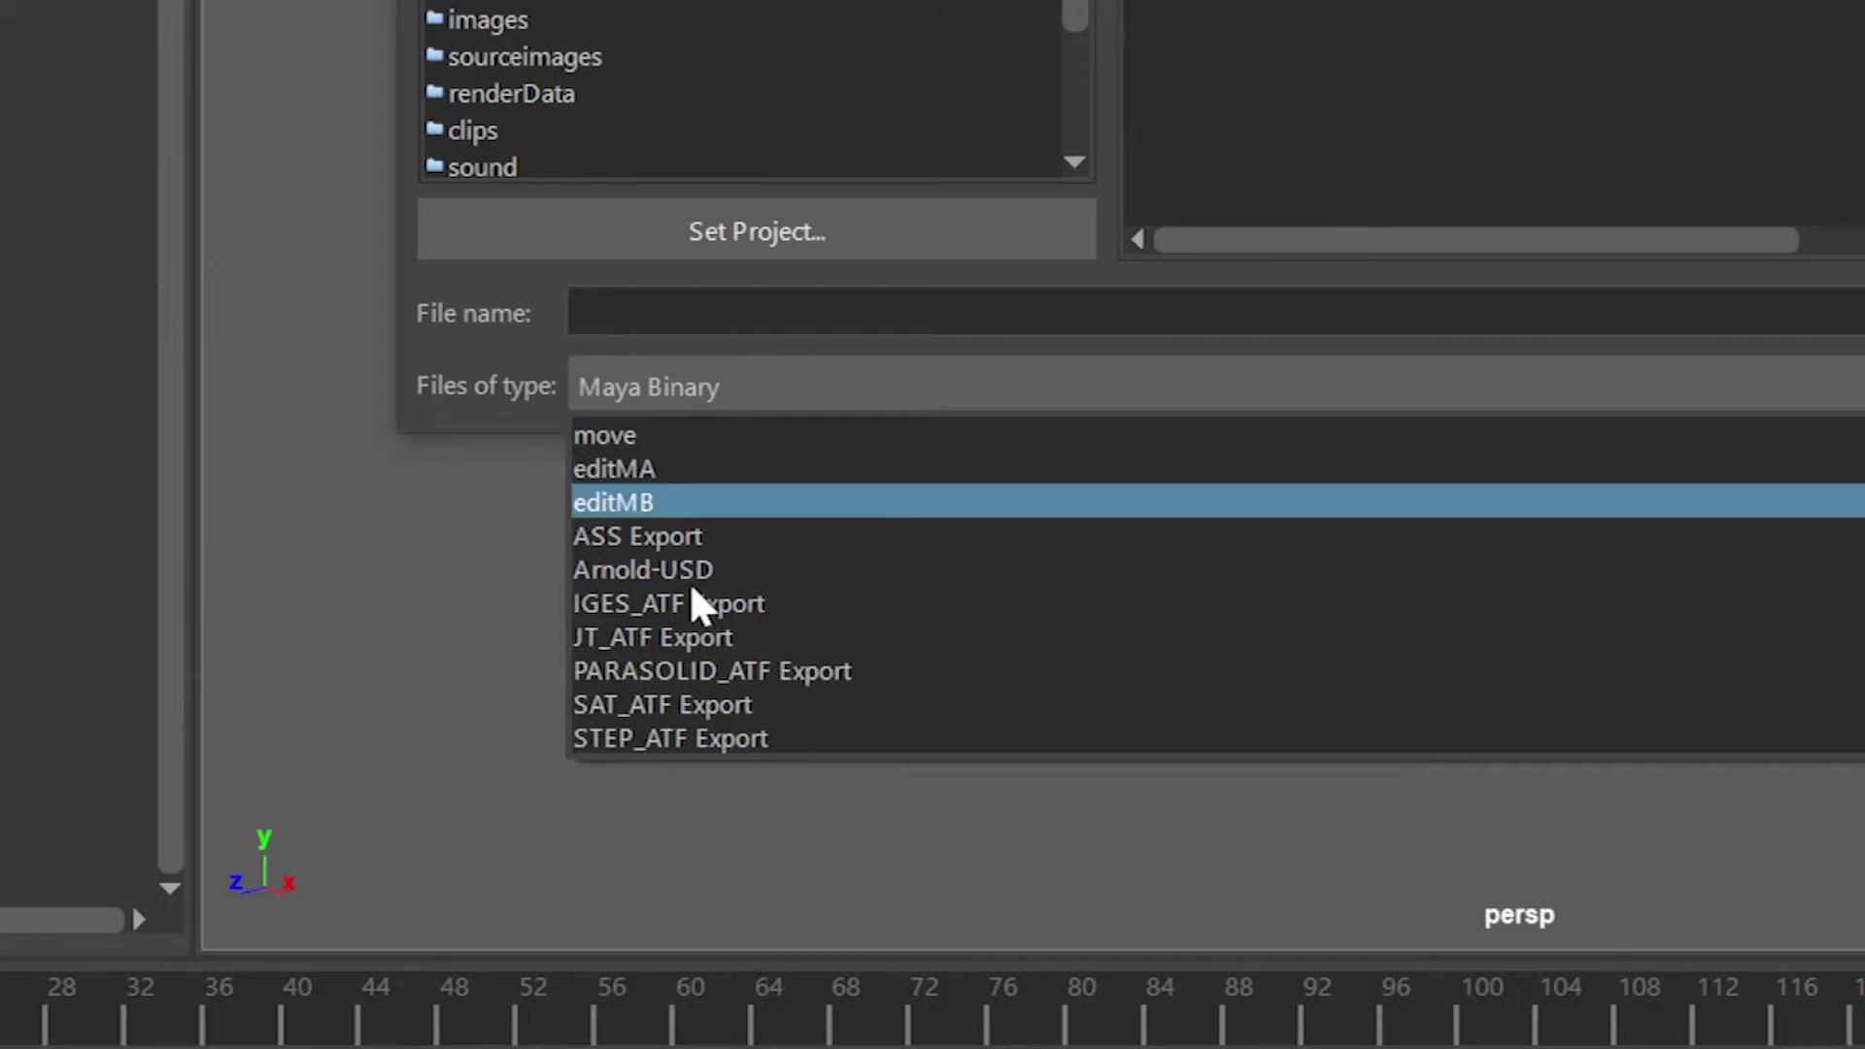
left_click(680, 730)
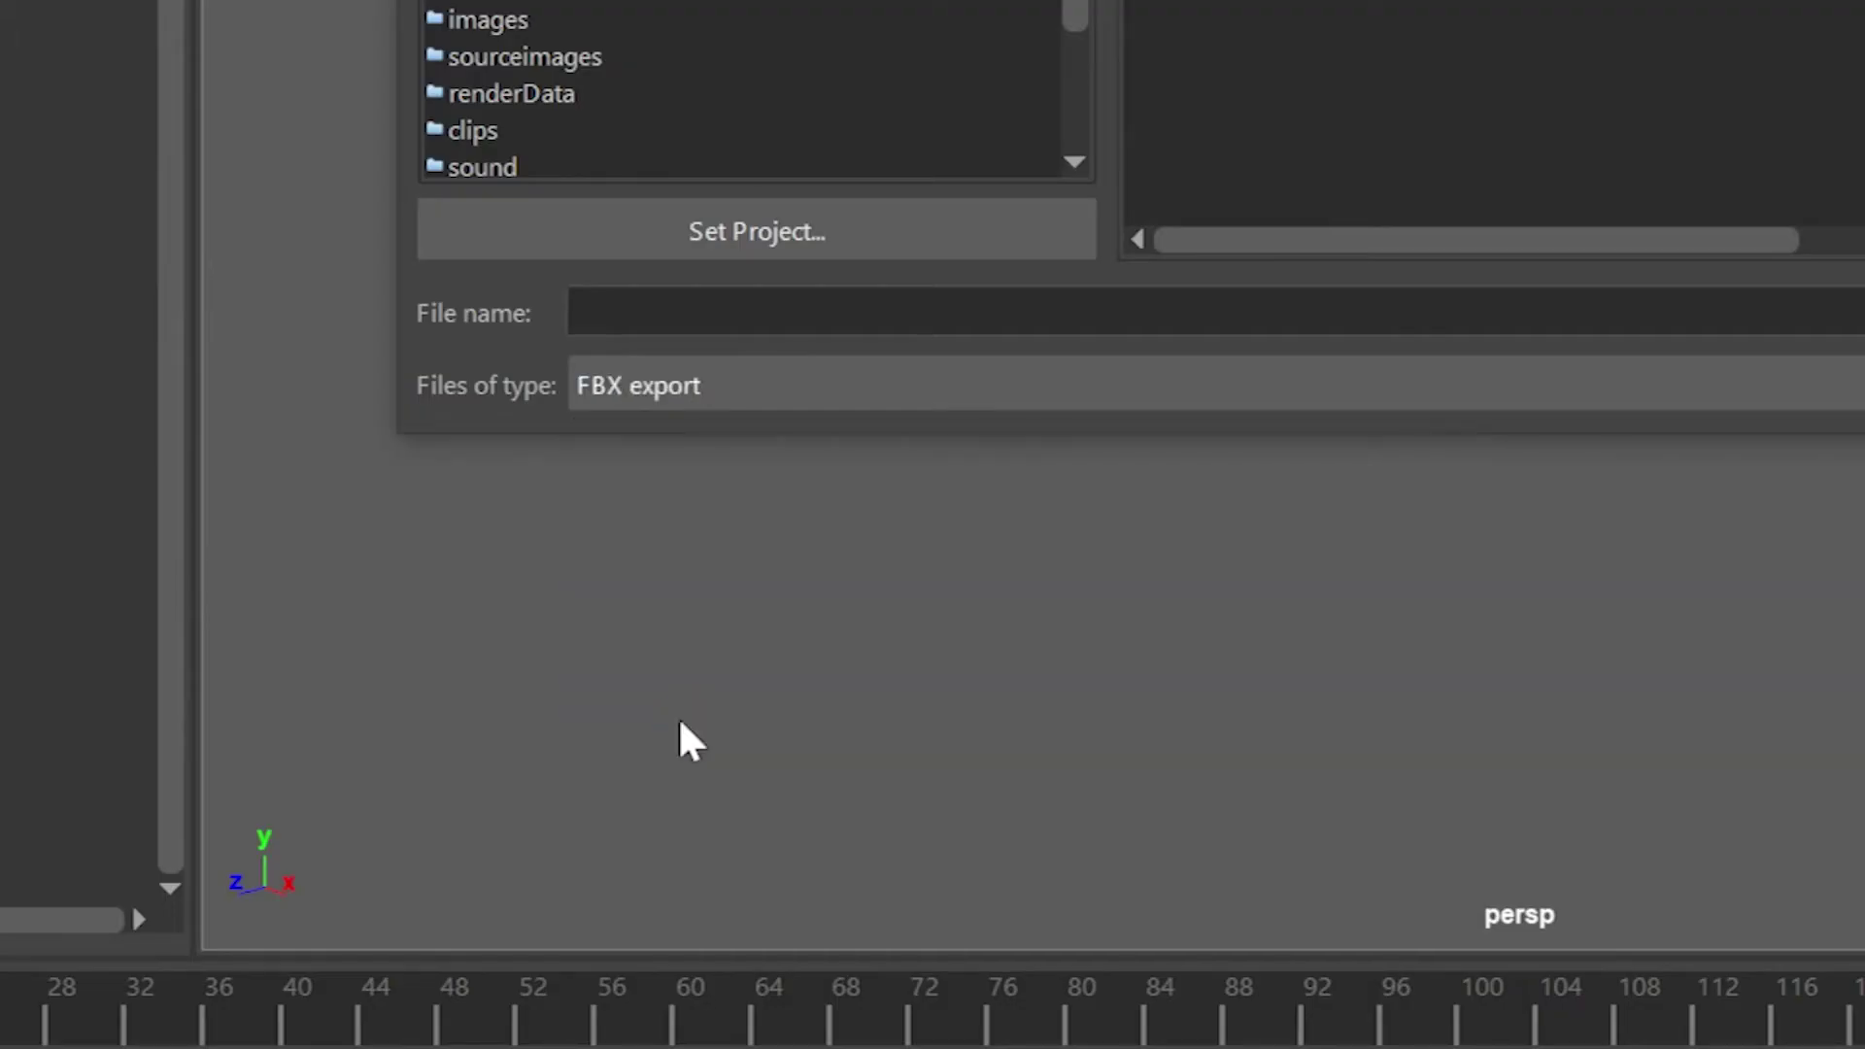
Step: Examine the file type specific options of the FBX export, especially the Embed Media setting under Include
left_click_drag(902, 275, 904, 424)
left_click_drag(1515, 598, 1294, 598)
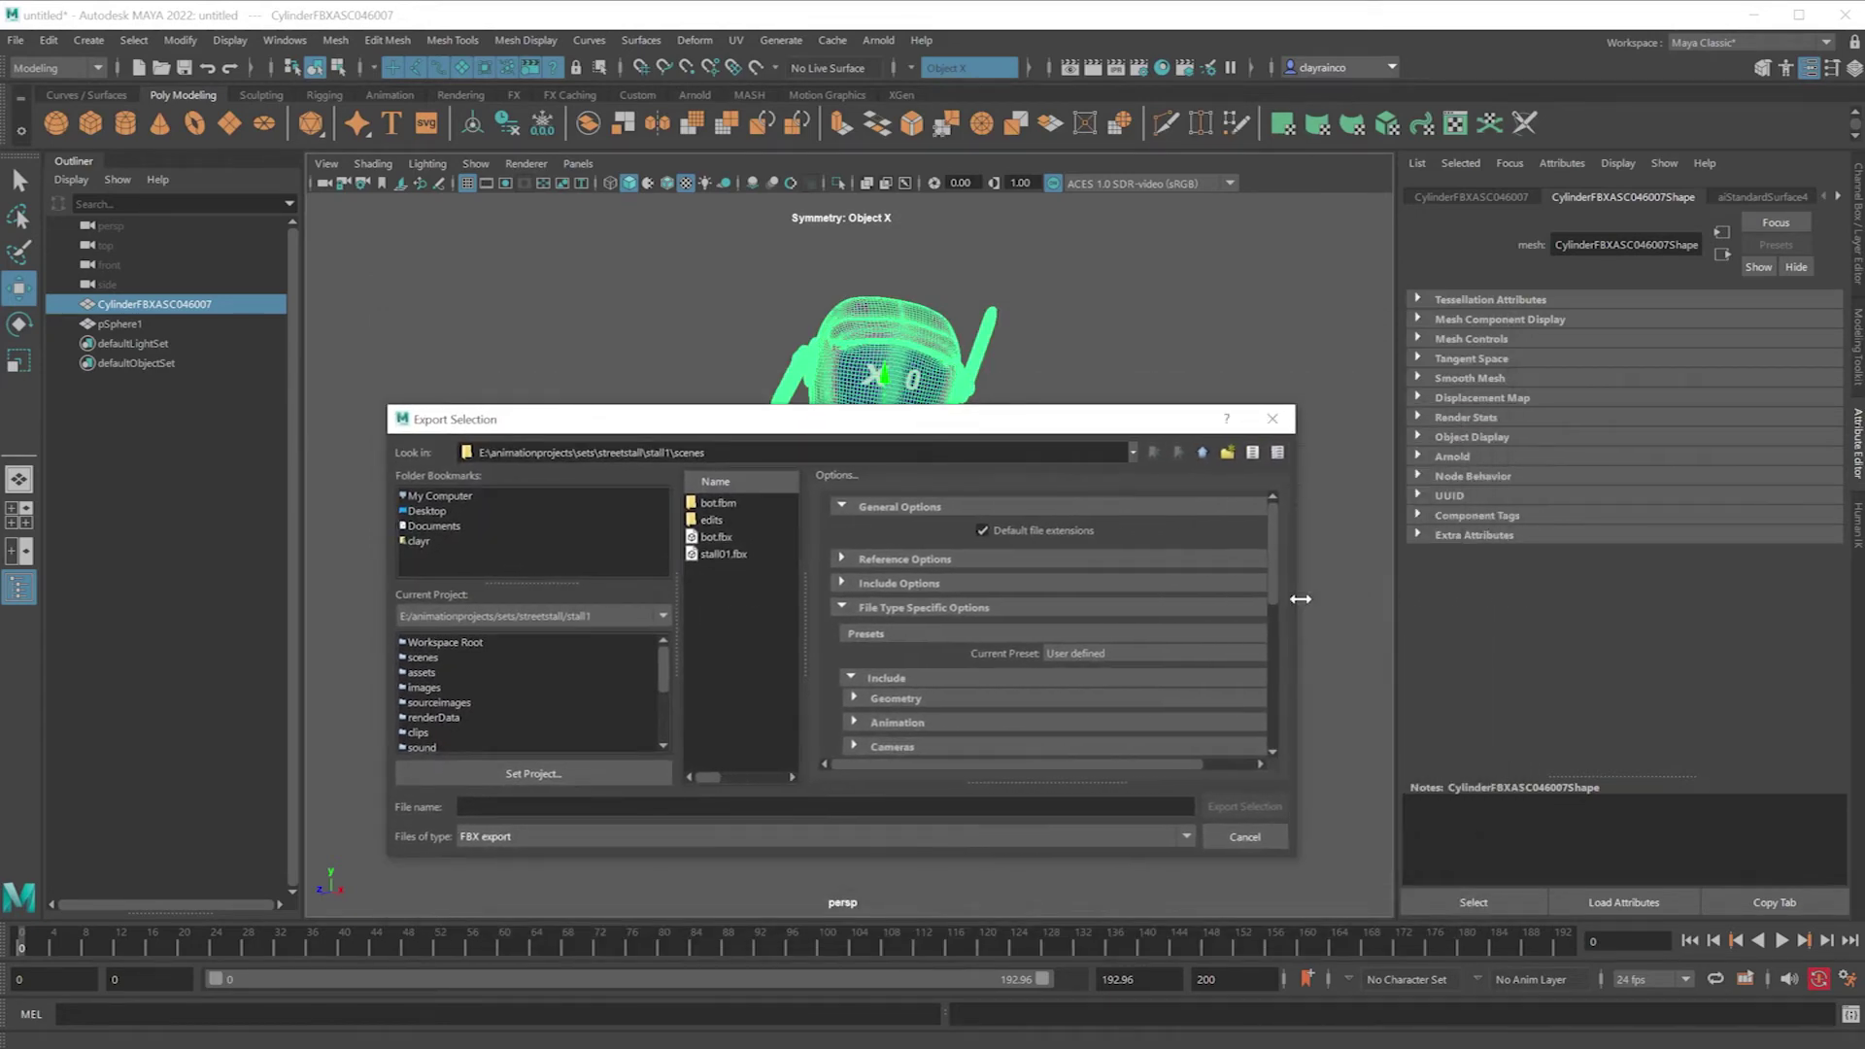
left_click_drag(905, 428, 903, 600)
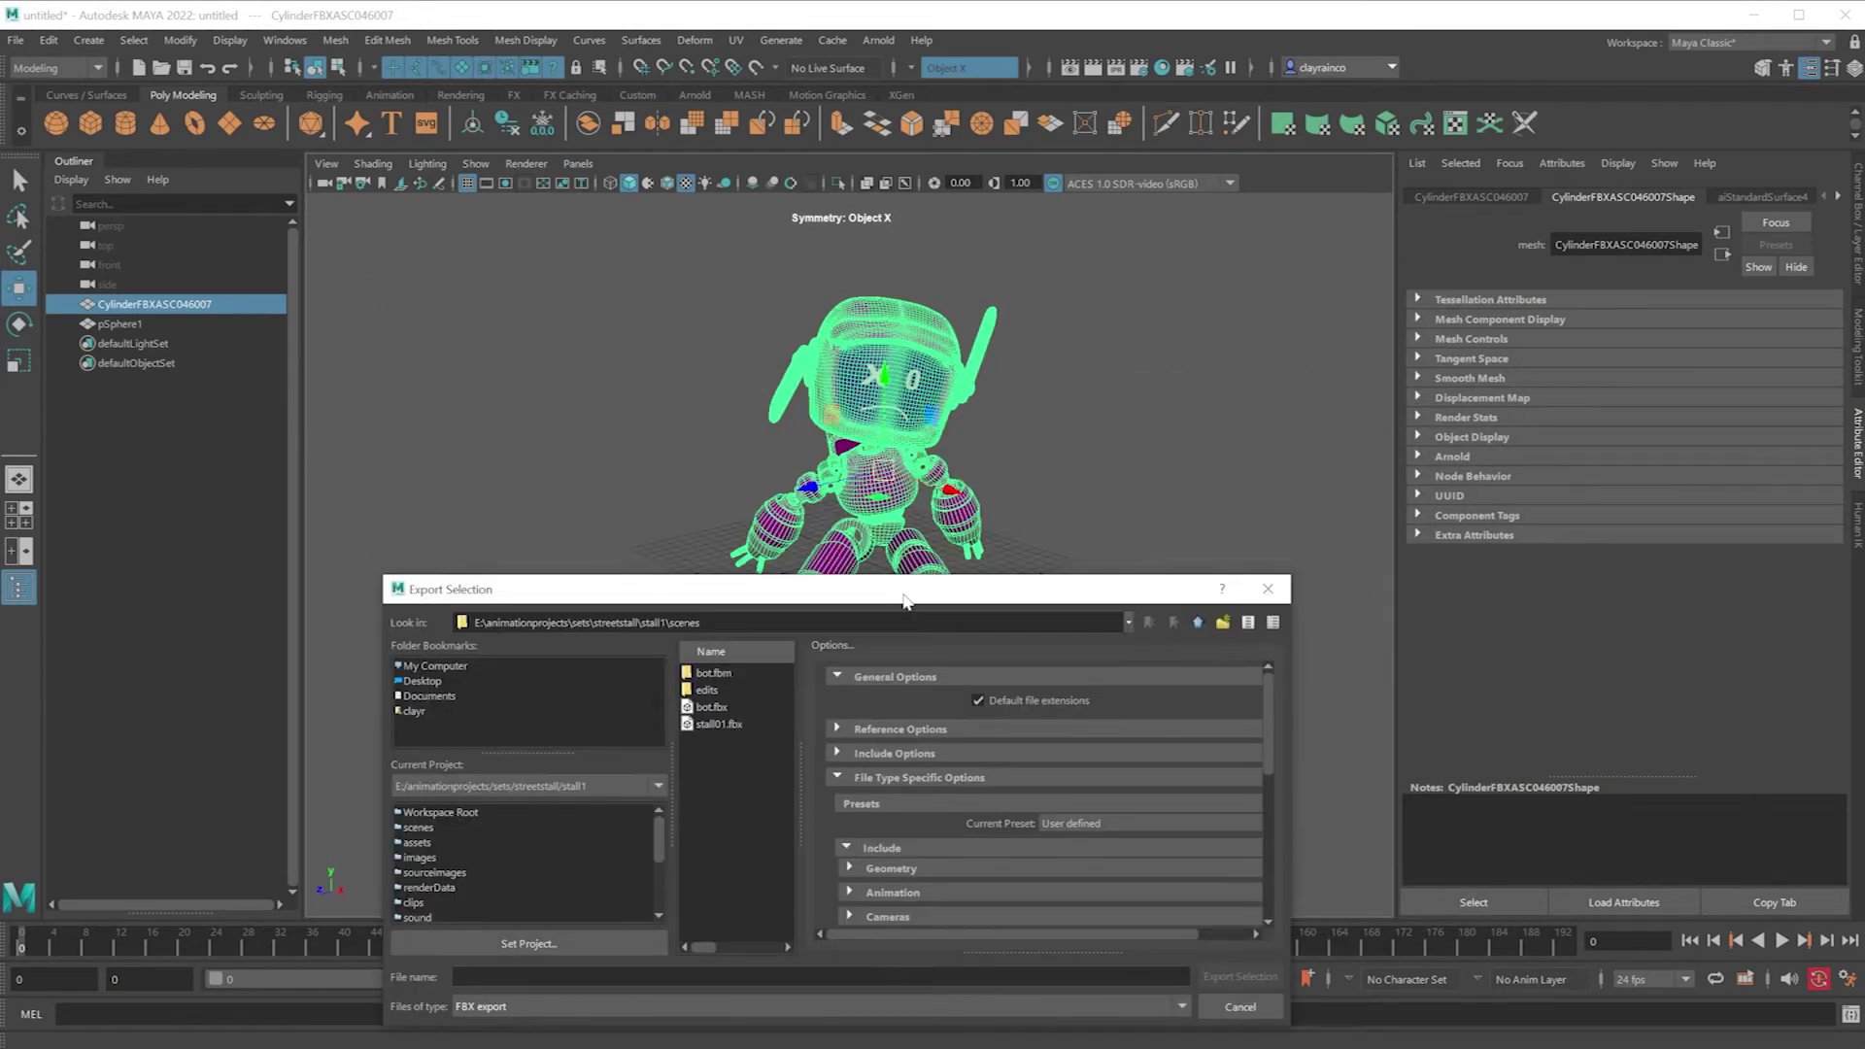
left_click_drag(903, 600, 929, 470)
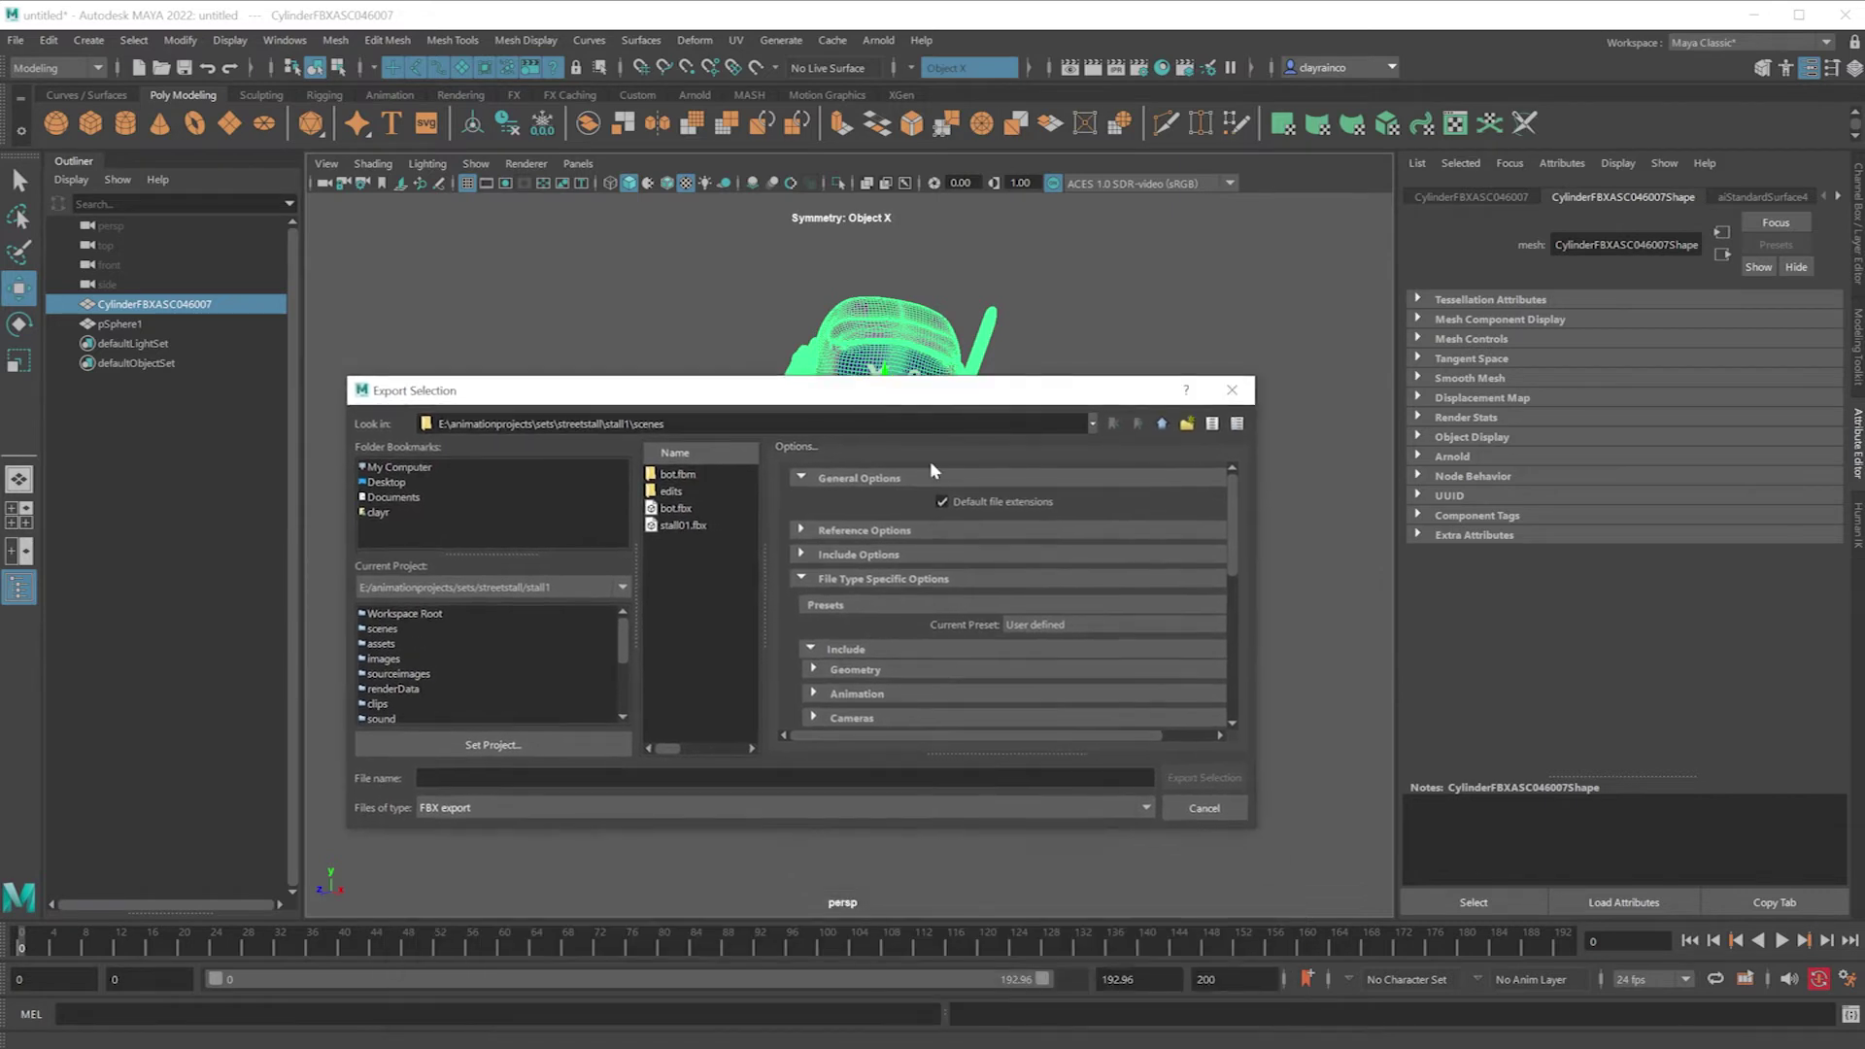
scroll(863, 651, "down", 1)
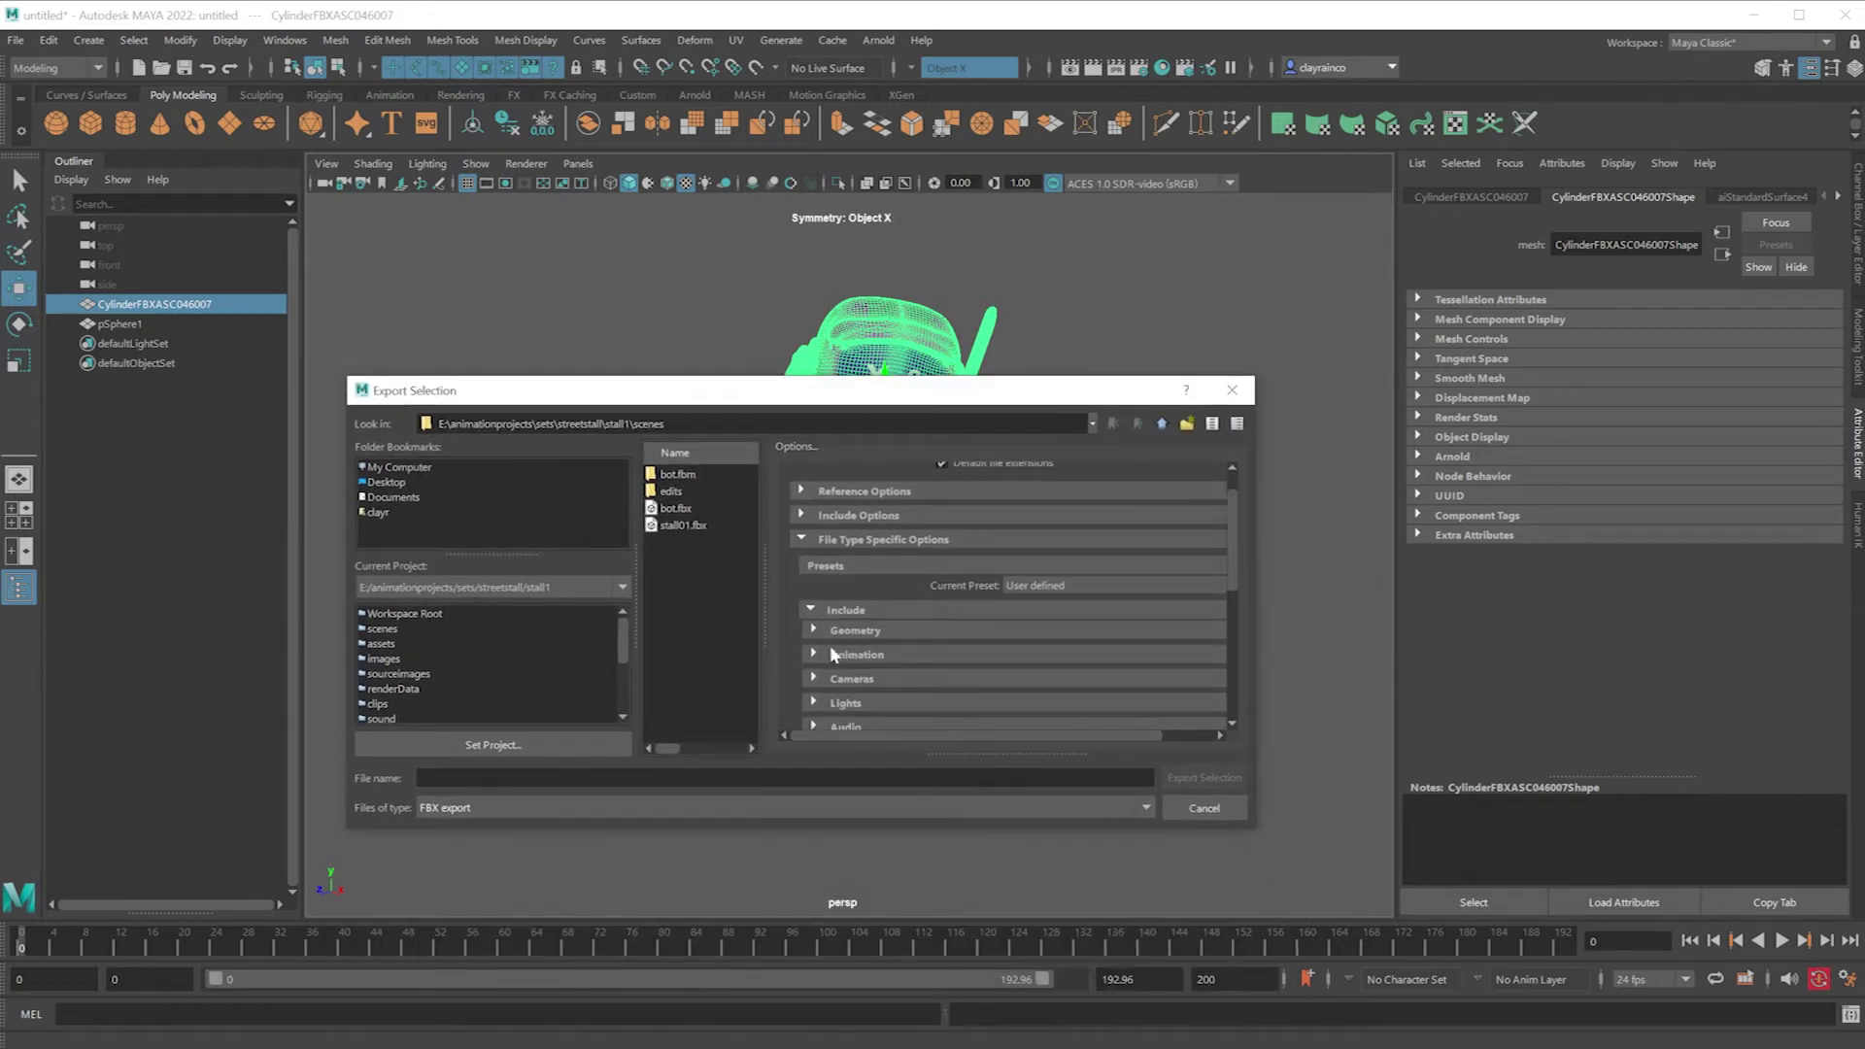
scroll(803, 604, "up", 1)
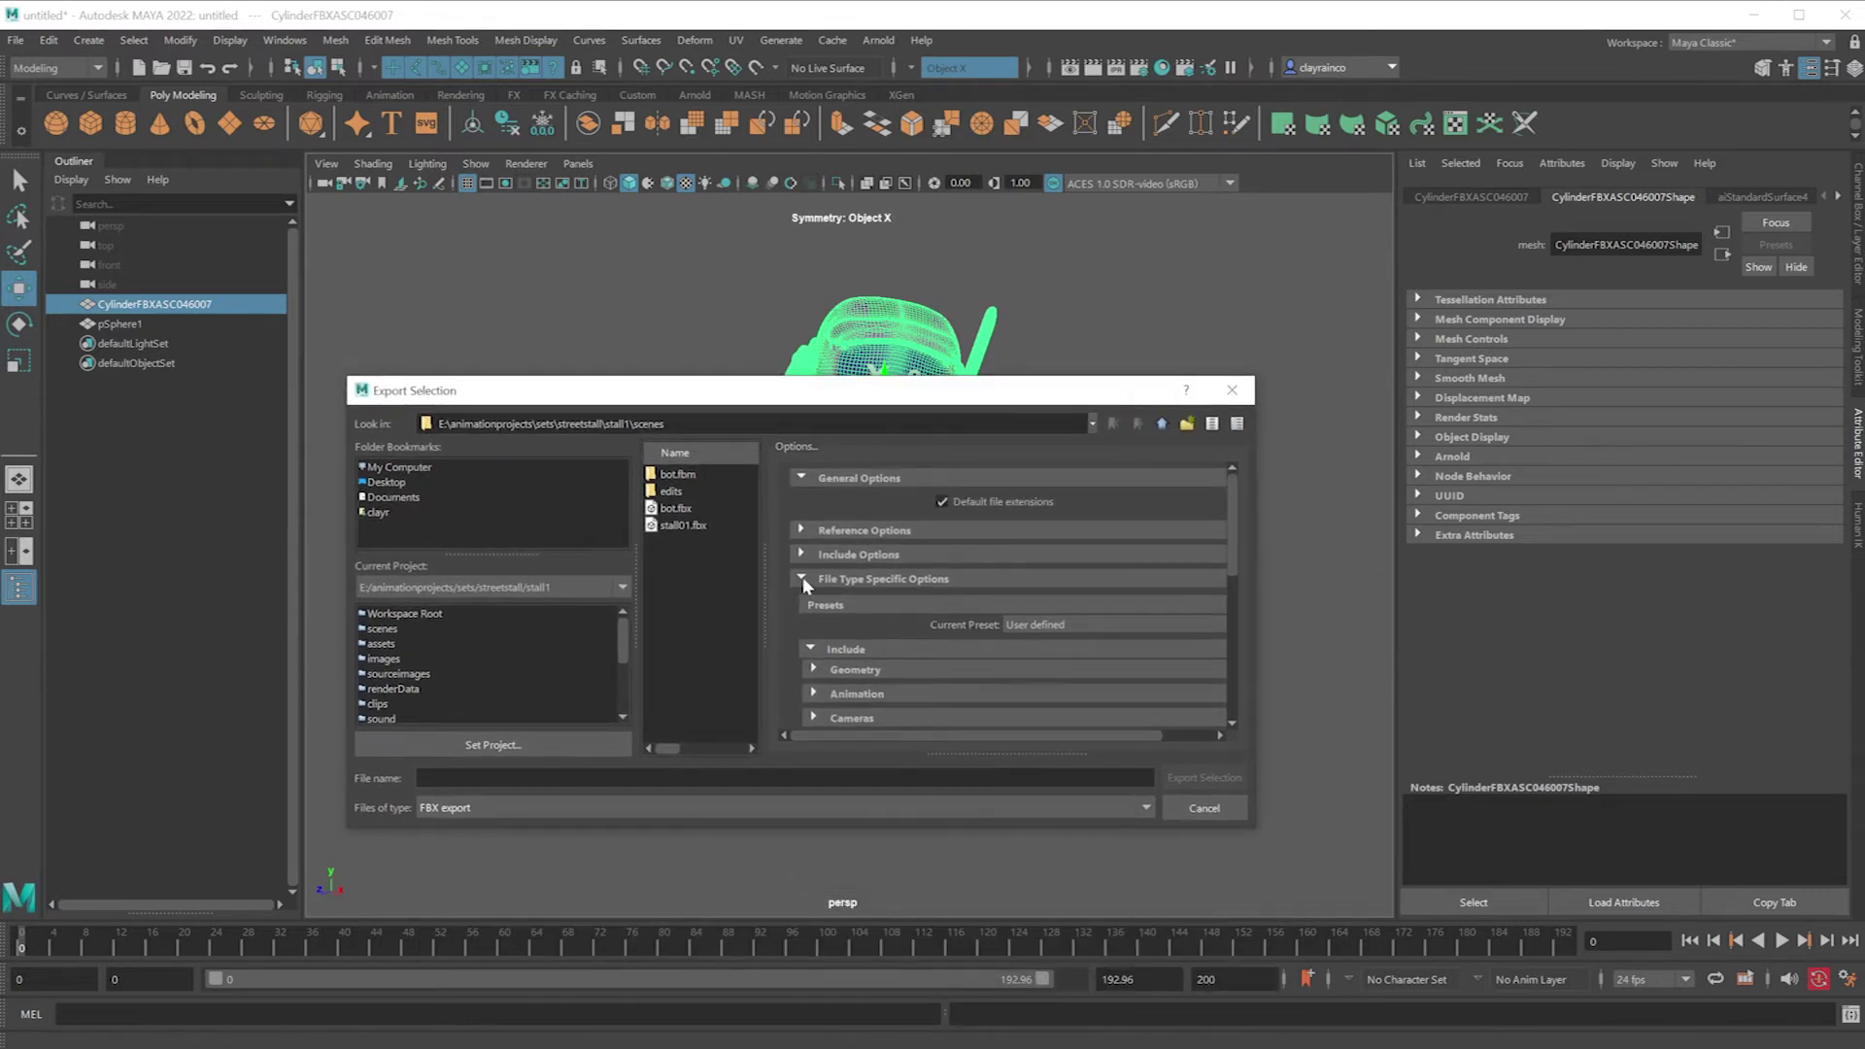
left_click(802, 578)
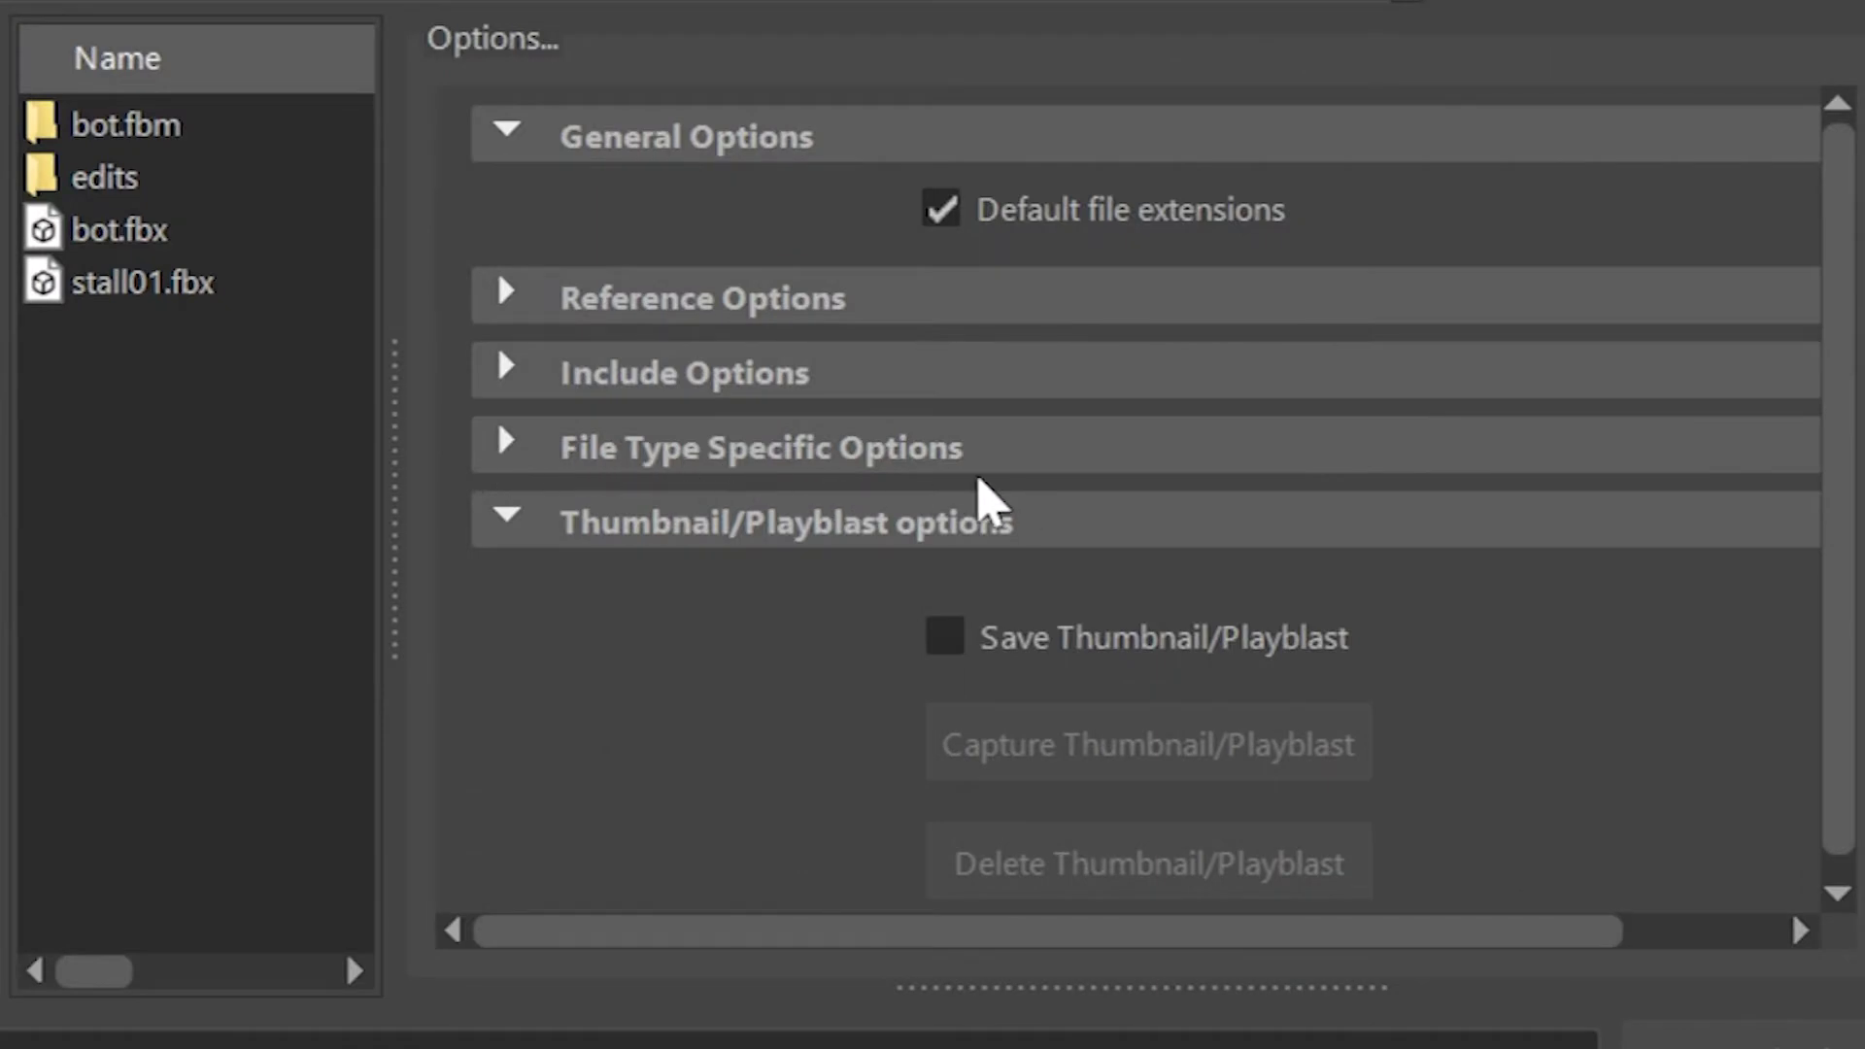
left_click(509, 449)
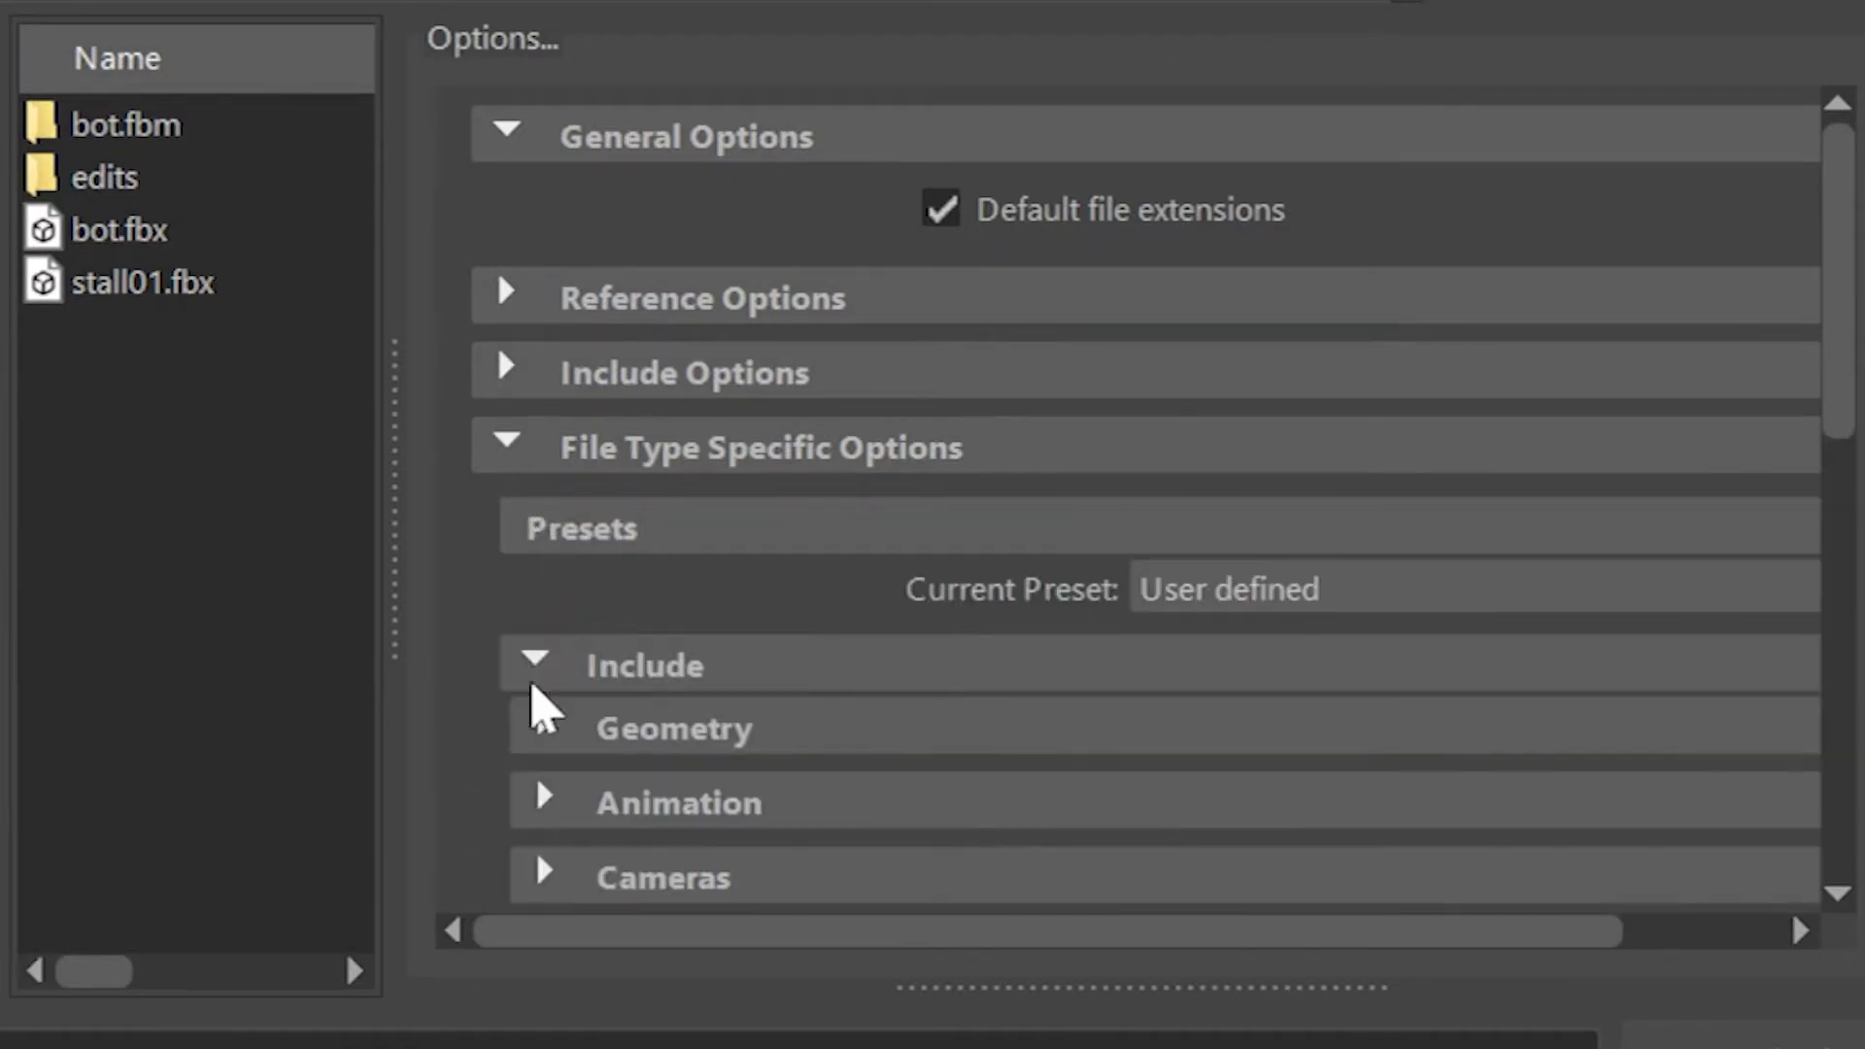
left_click(533, 659)
left_click(533, 660)
scroll(674, 709, "down", 1)
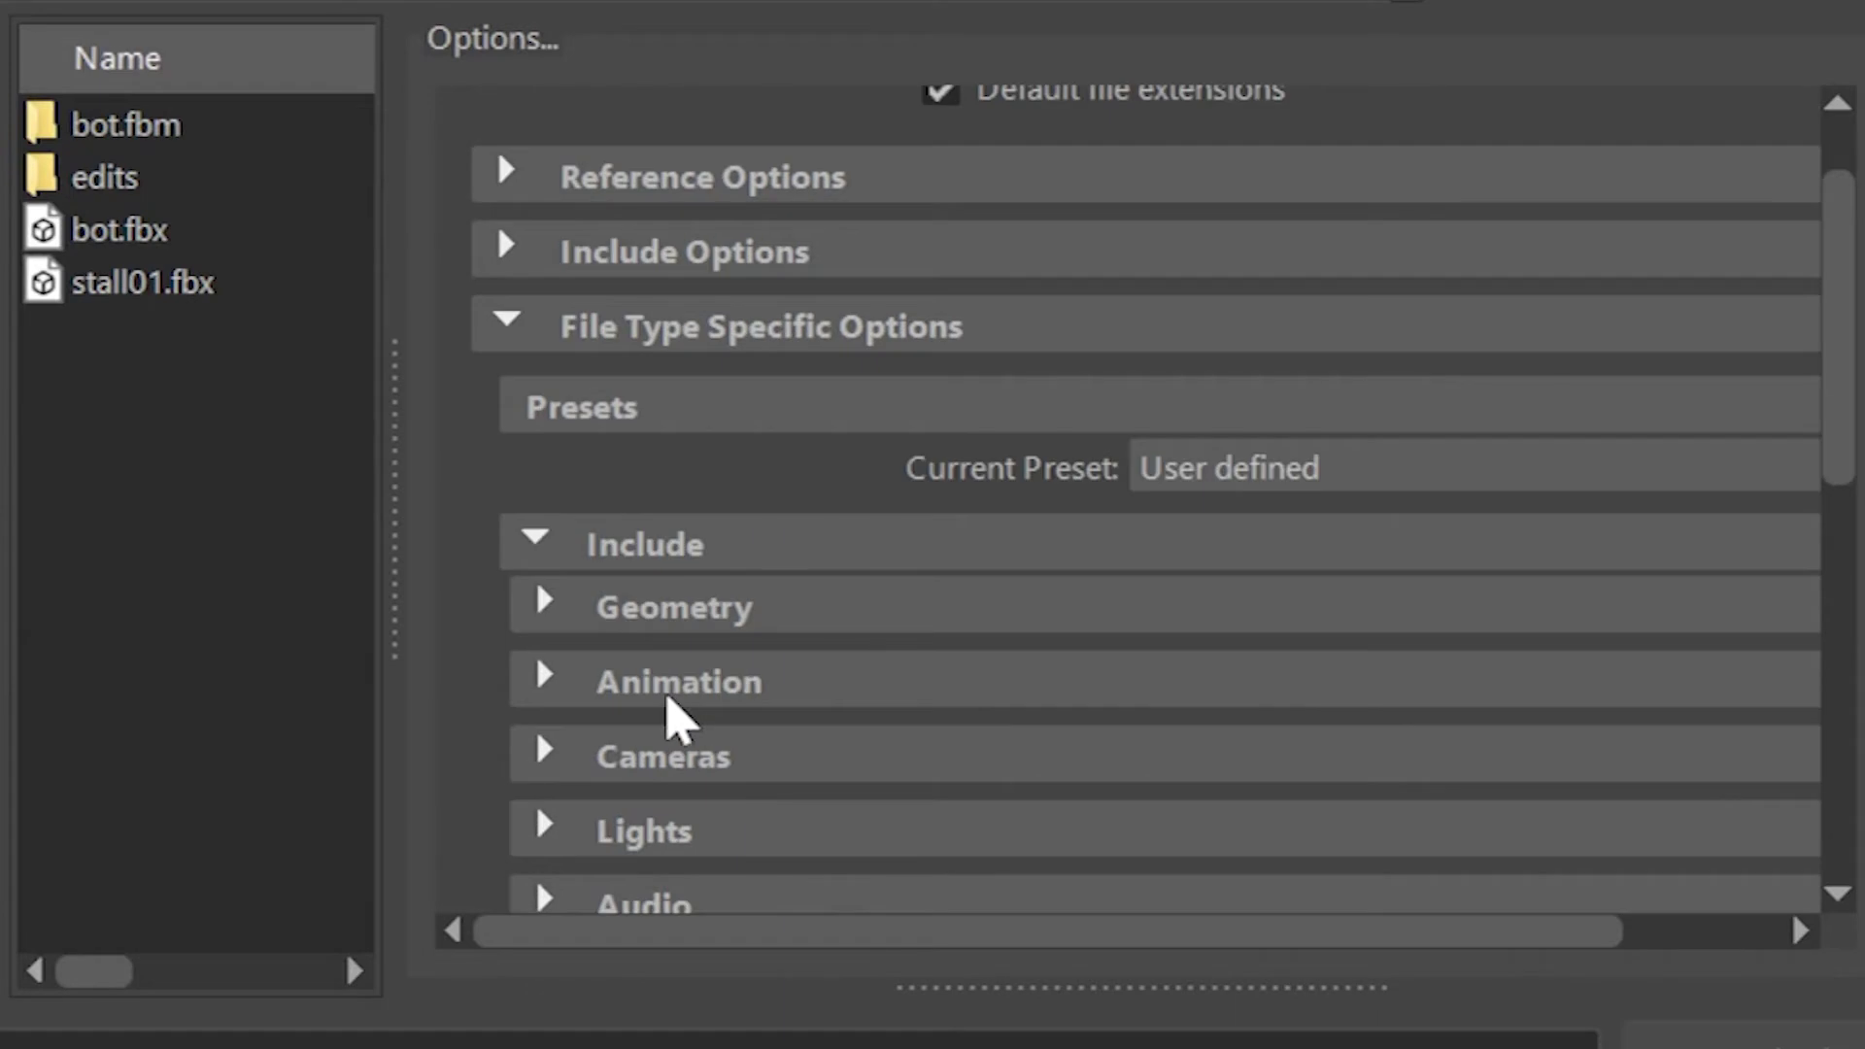
scroll(665, 696, "down", 1)
scroll(658, 774, "down", 1)
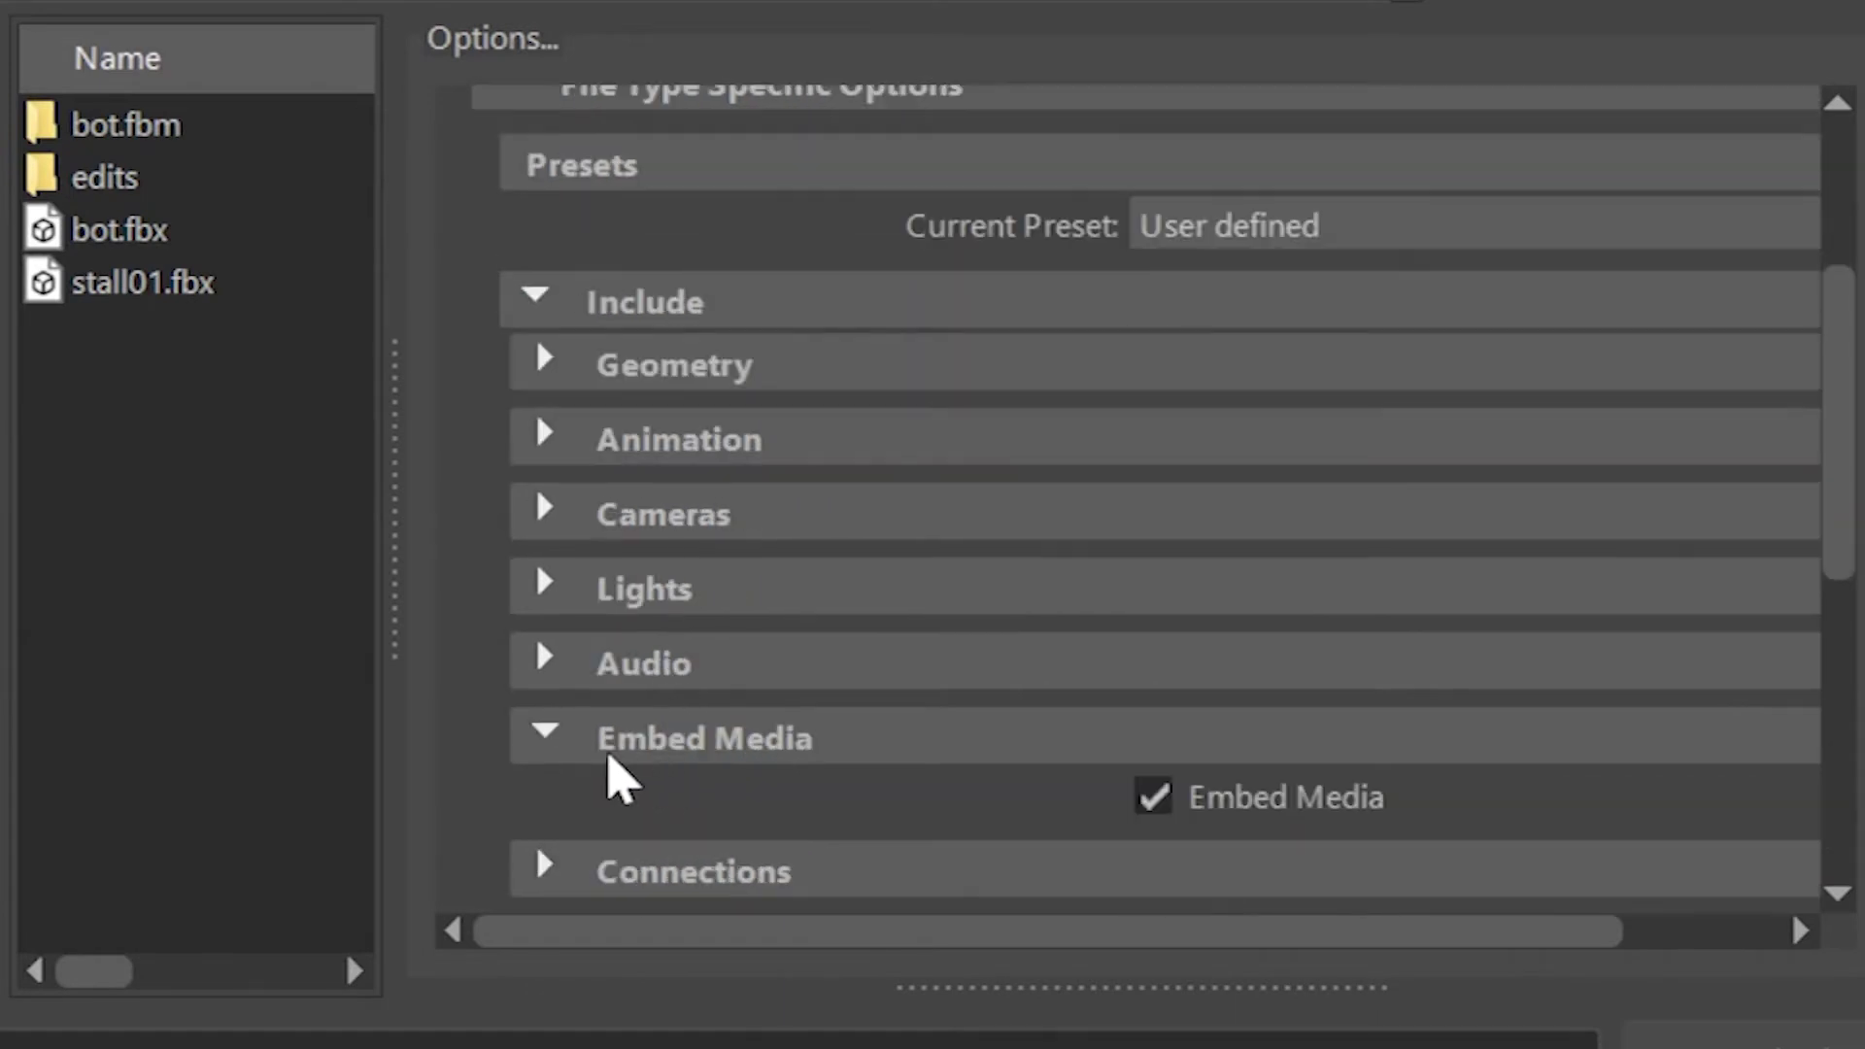
left_click(544, 735)
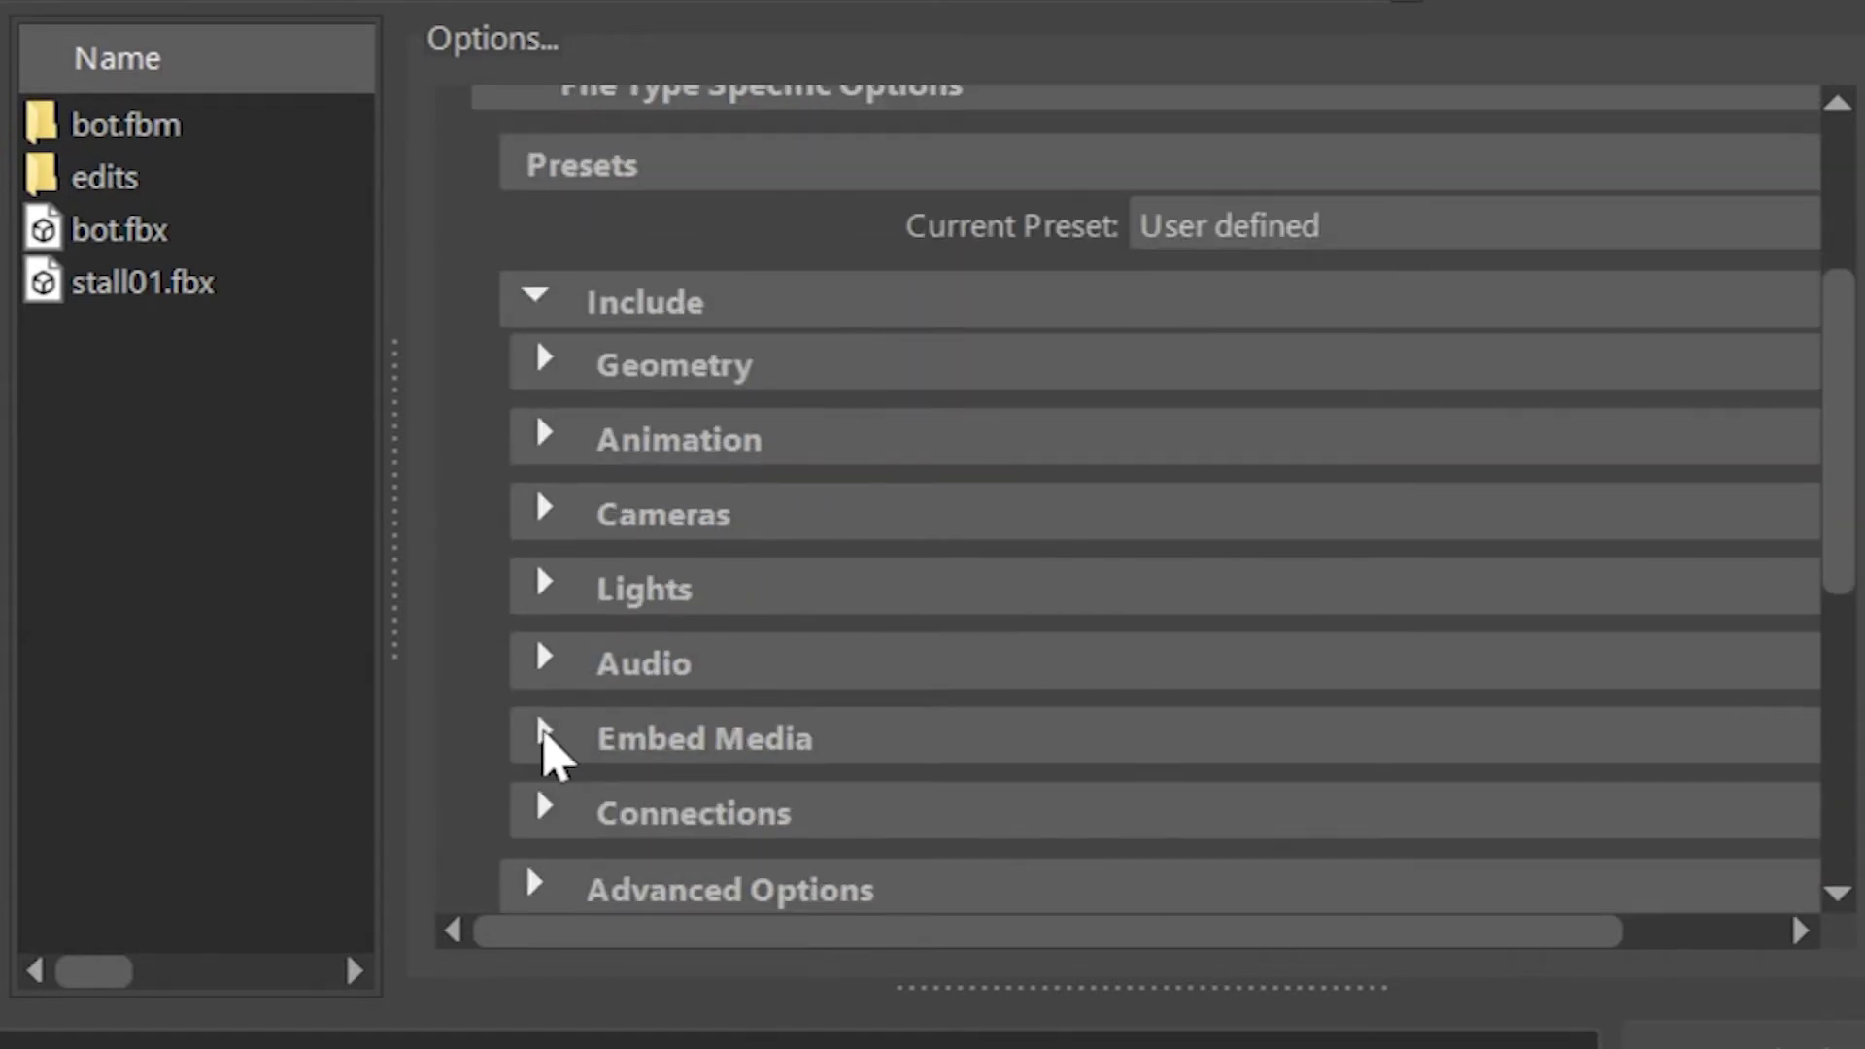
left_click(544, 738)
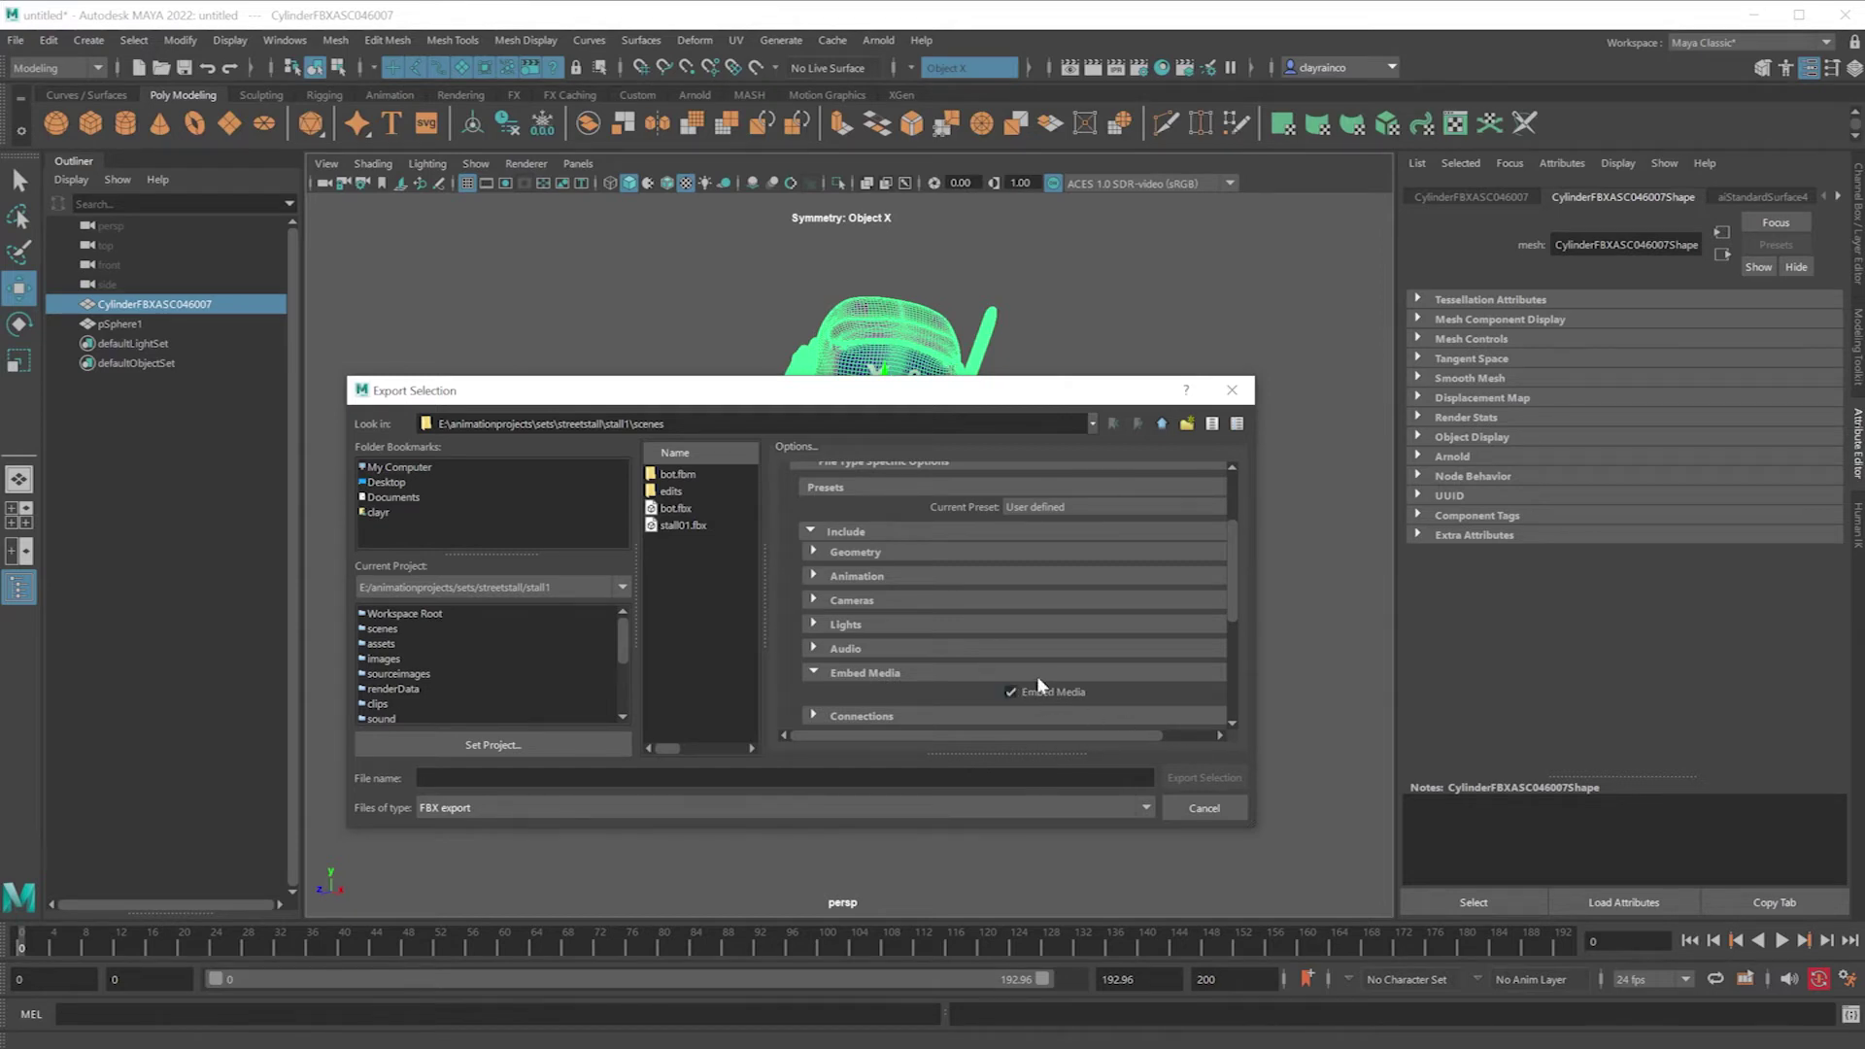
Step: Name the FBX file bot2 and export the selected robot with Embed Media enabled
left_click_drag(768, 390, 1465, 390)
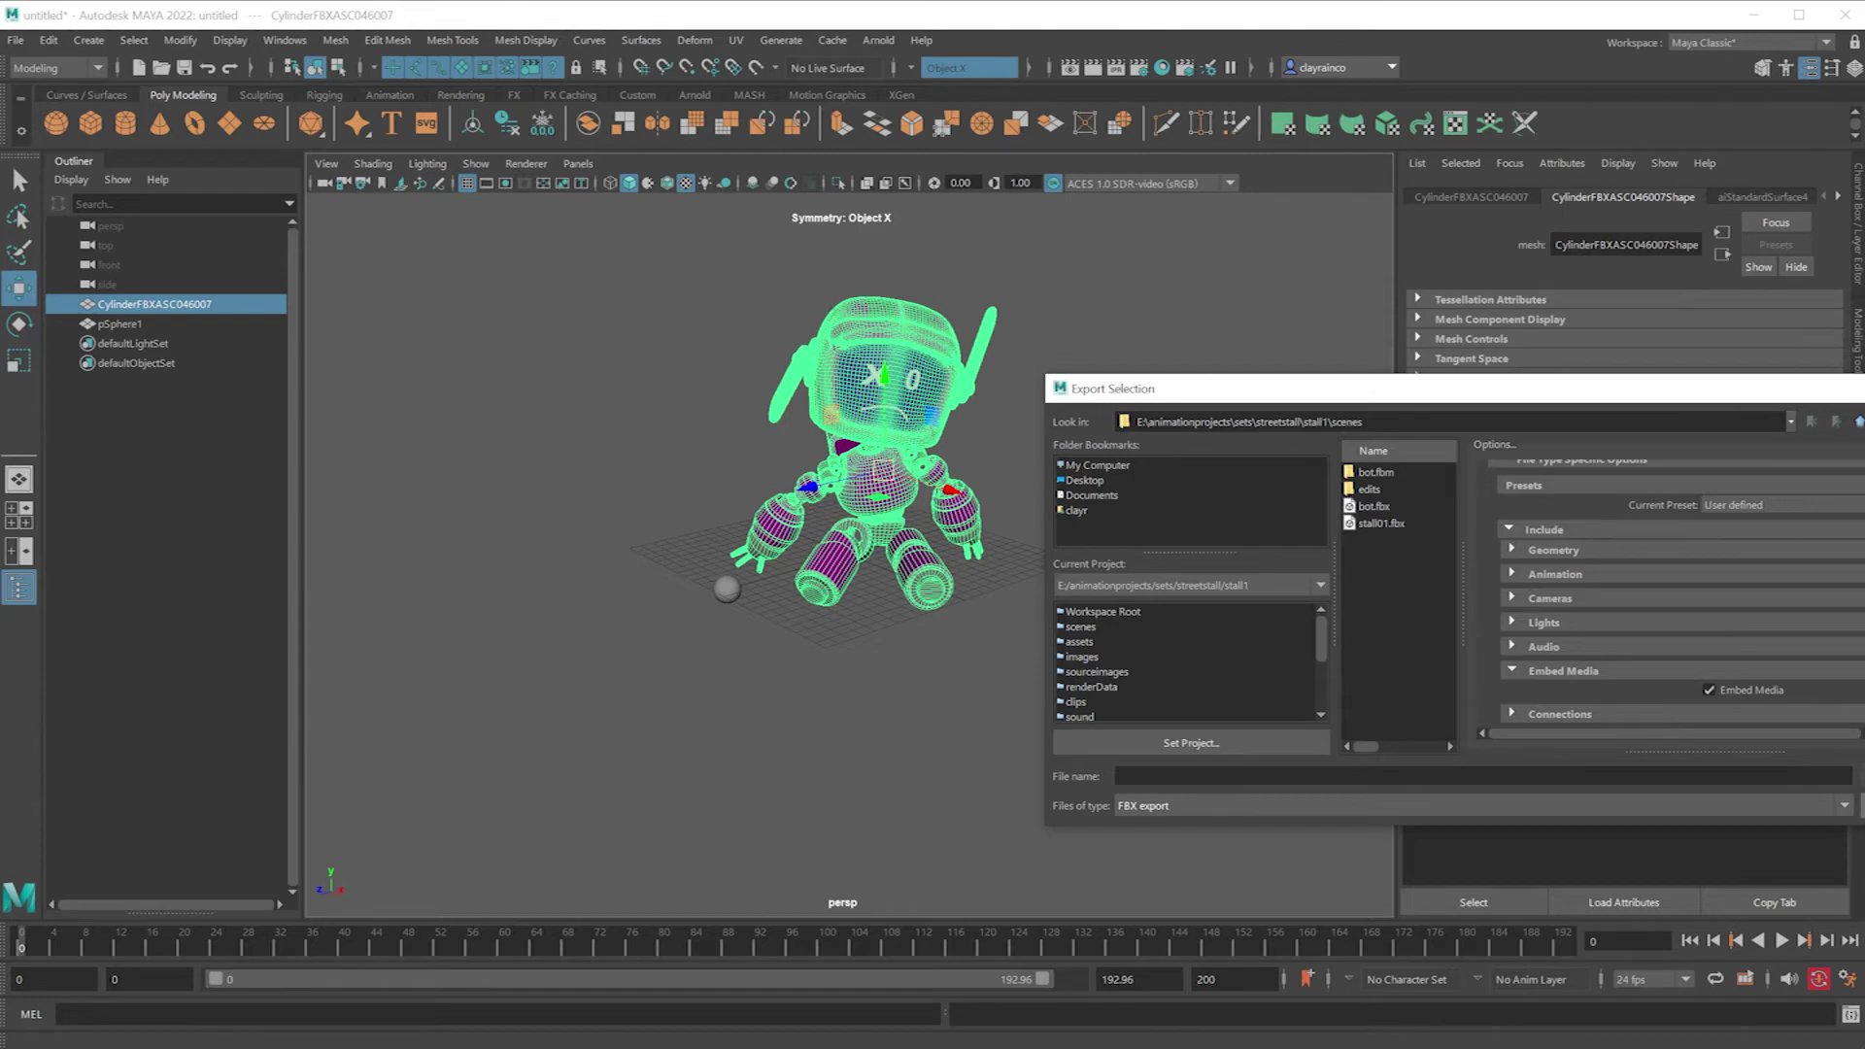
left_click(1253, 775)
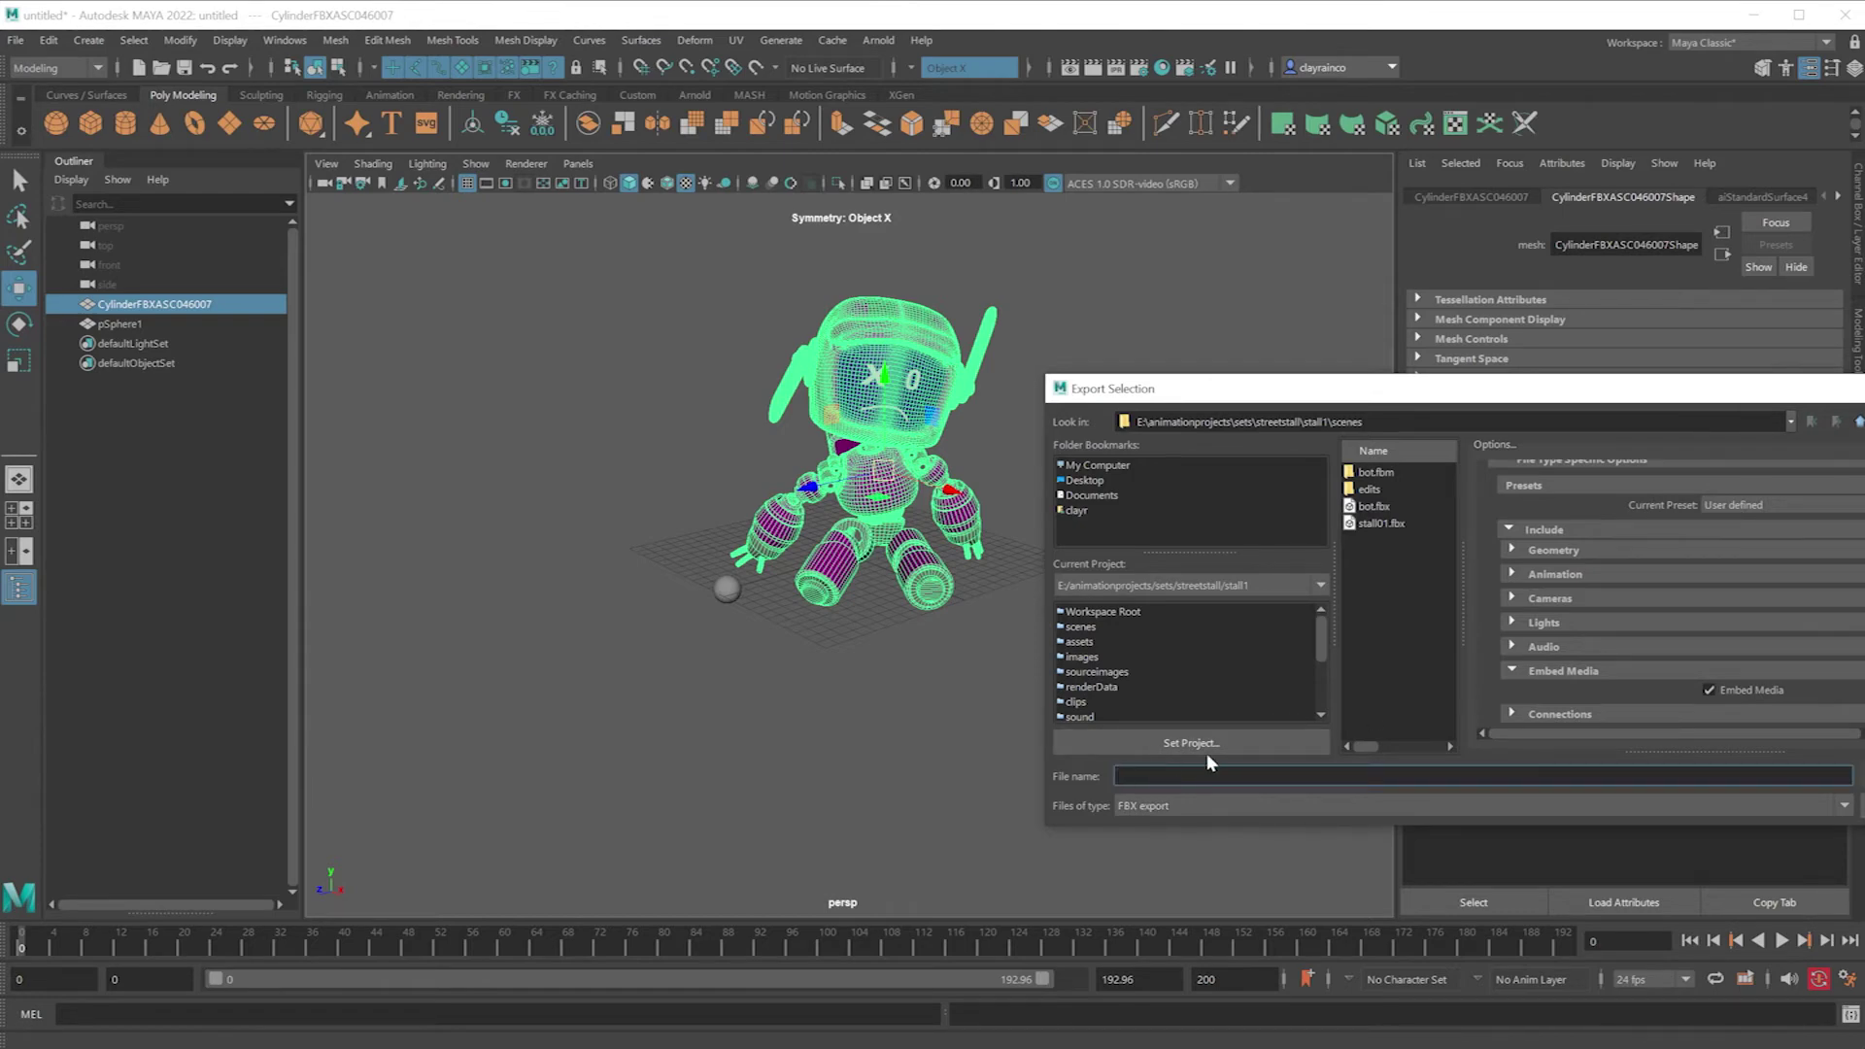
type("bot2")
left_click_drag(1578, 387, 1332, 414)
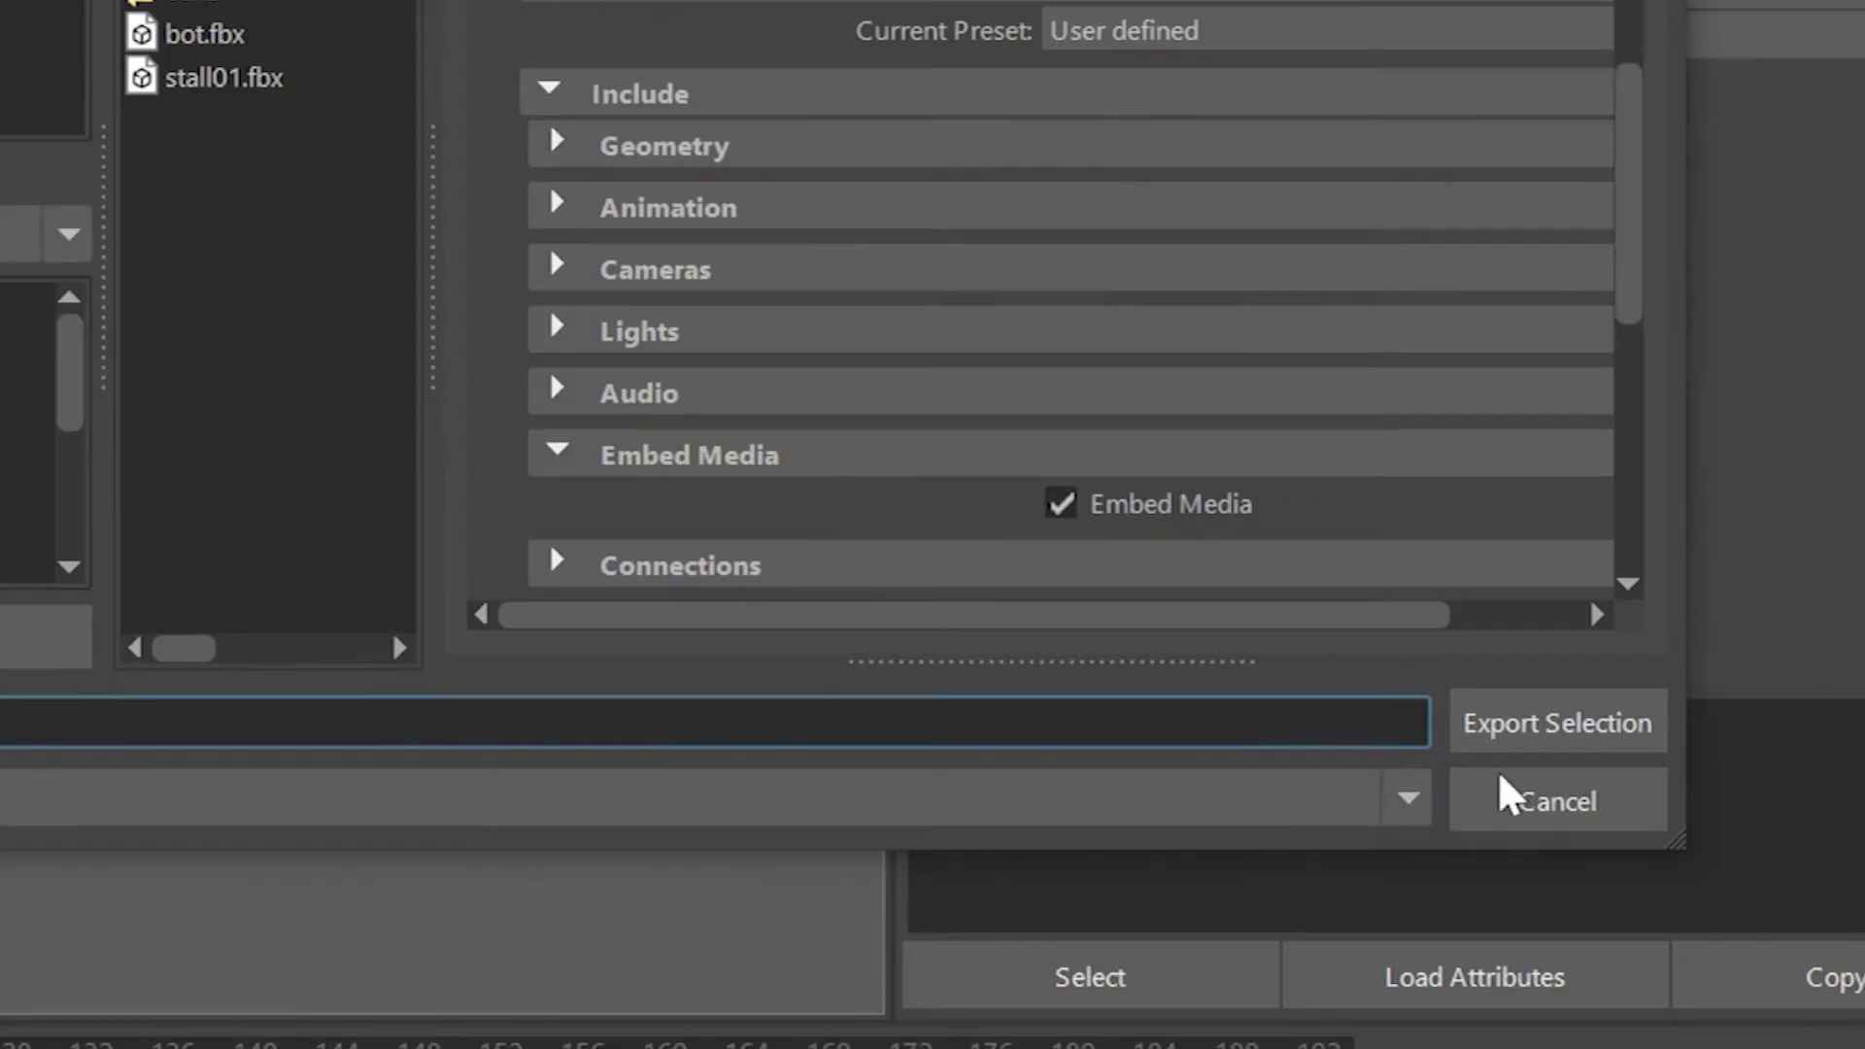
left_click(1578, 727)
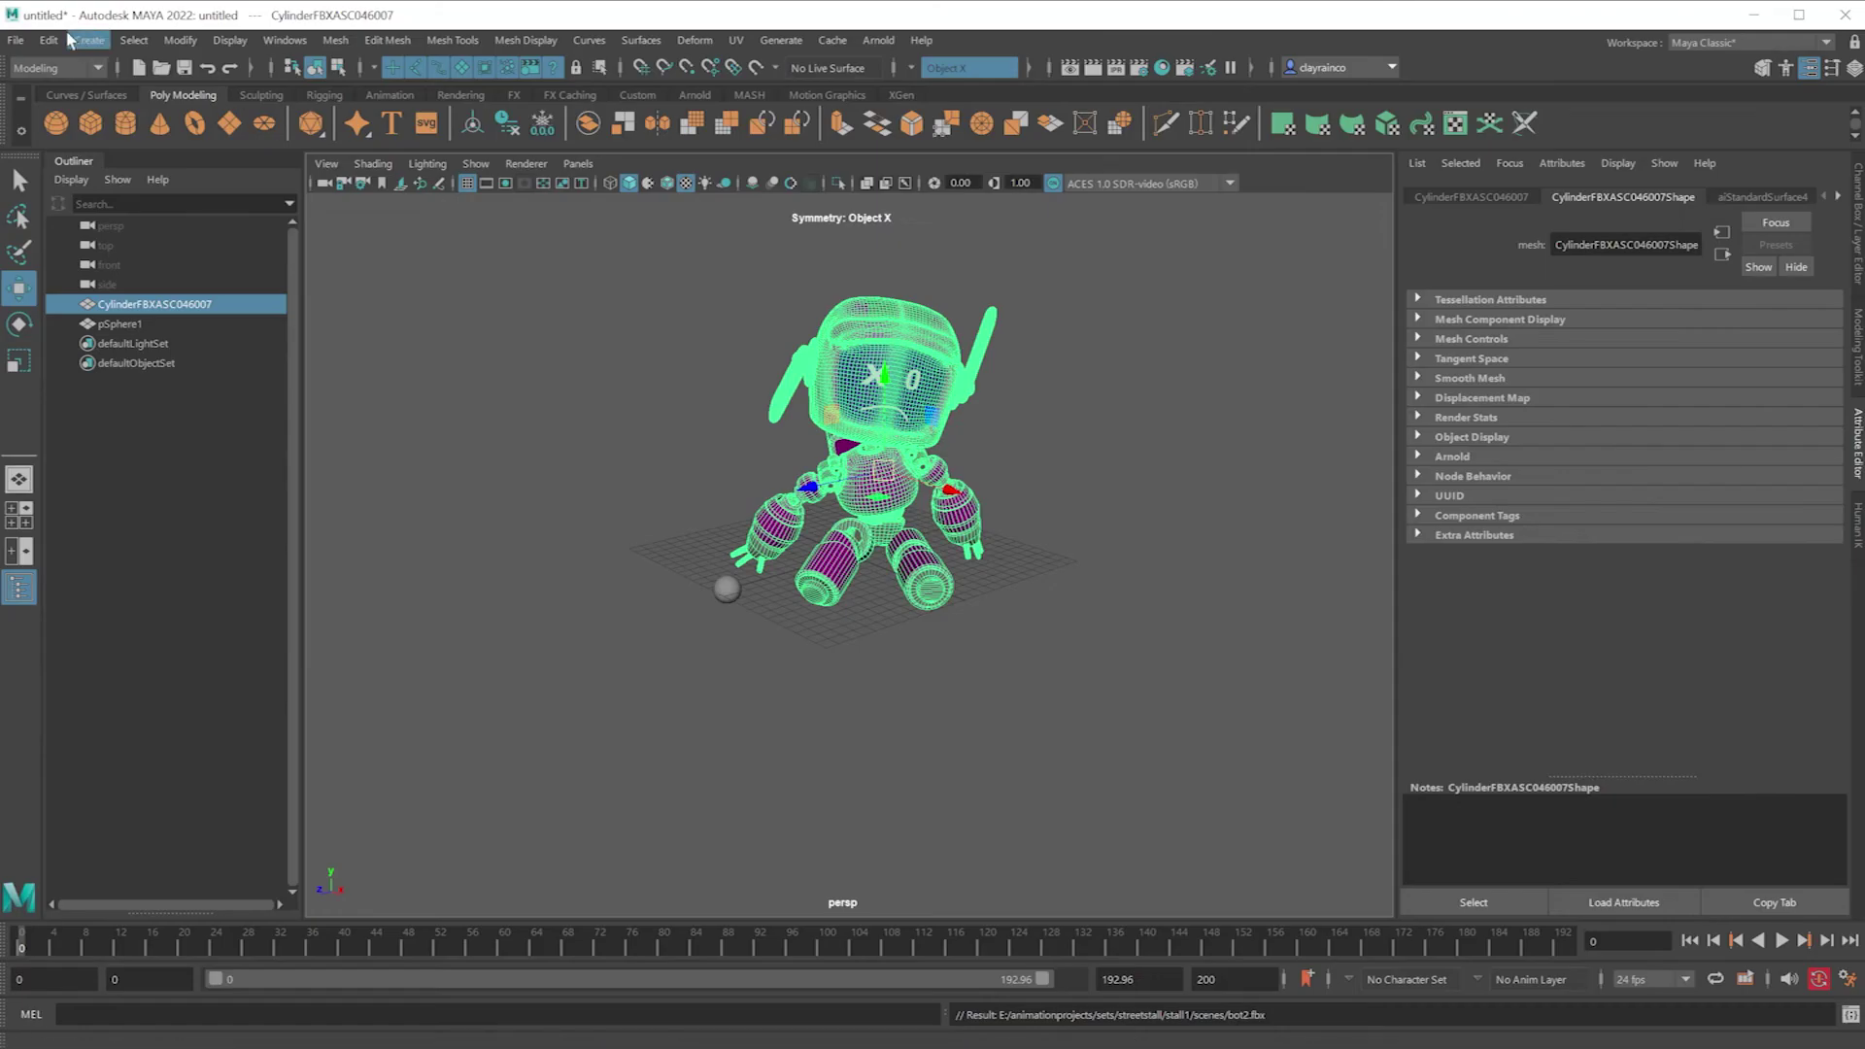
Step: Open stall01b.mb without saving the changes to the untitled robot scene
left_click(15, 40)
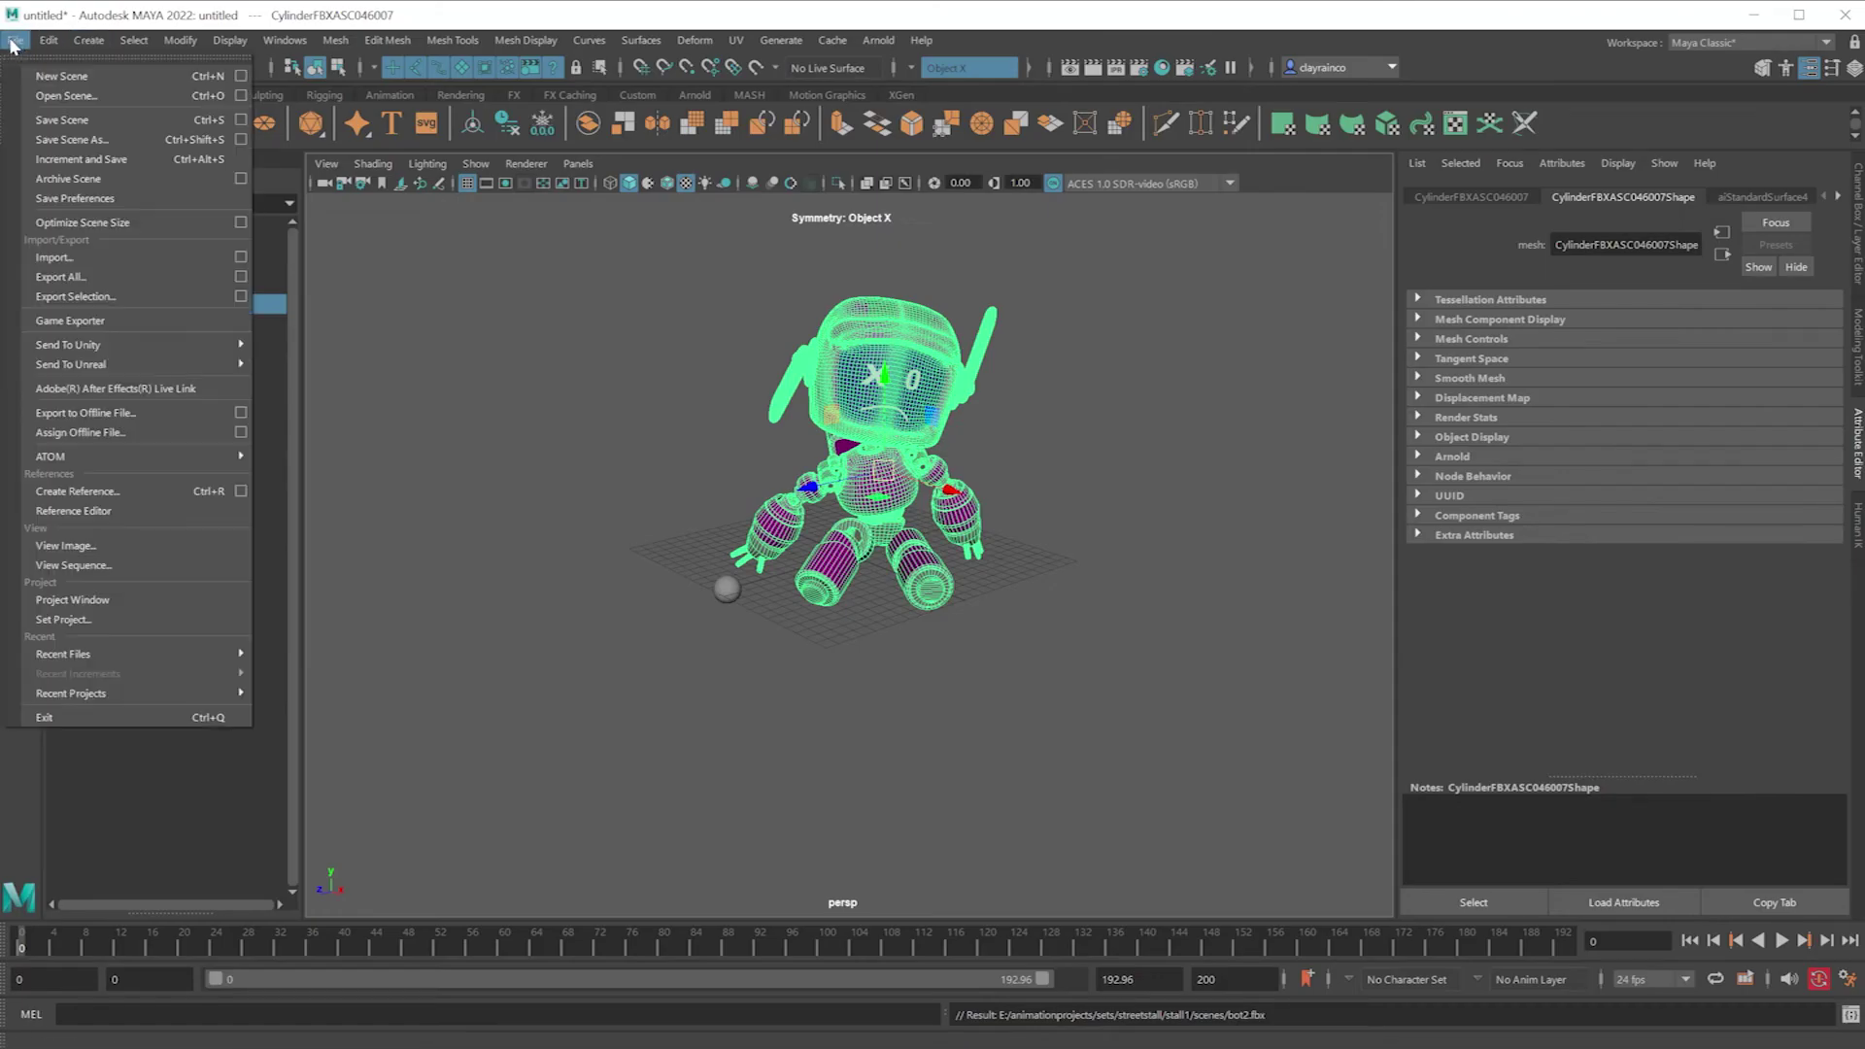
left_click(55, 98)
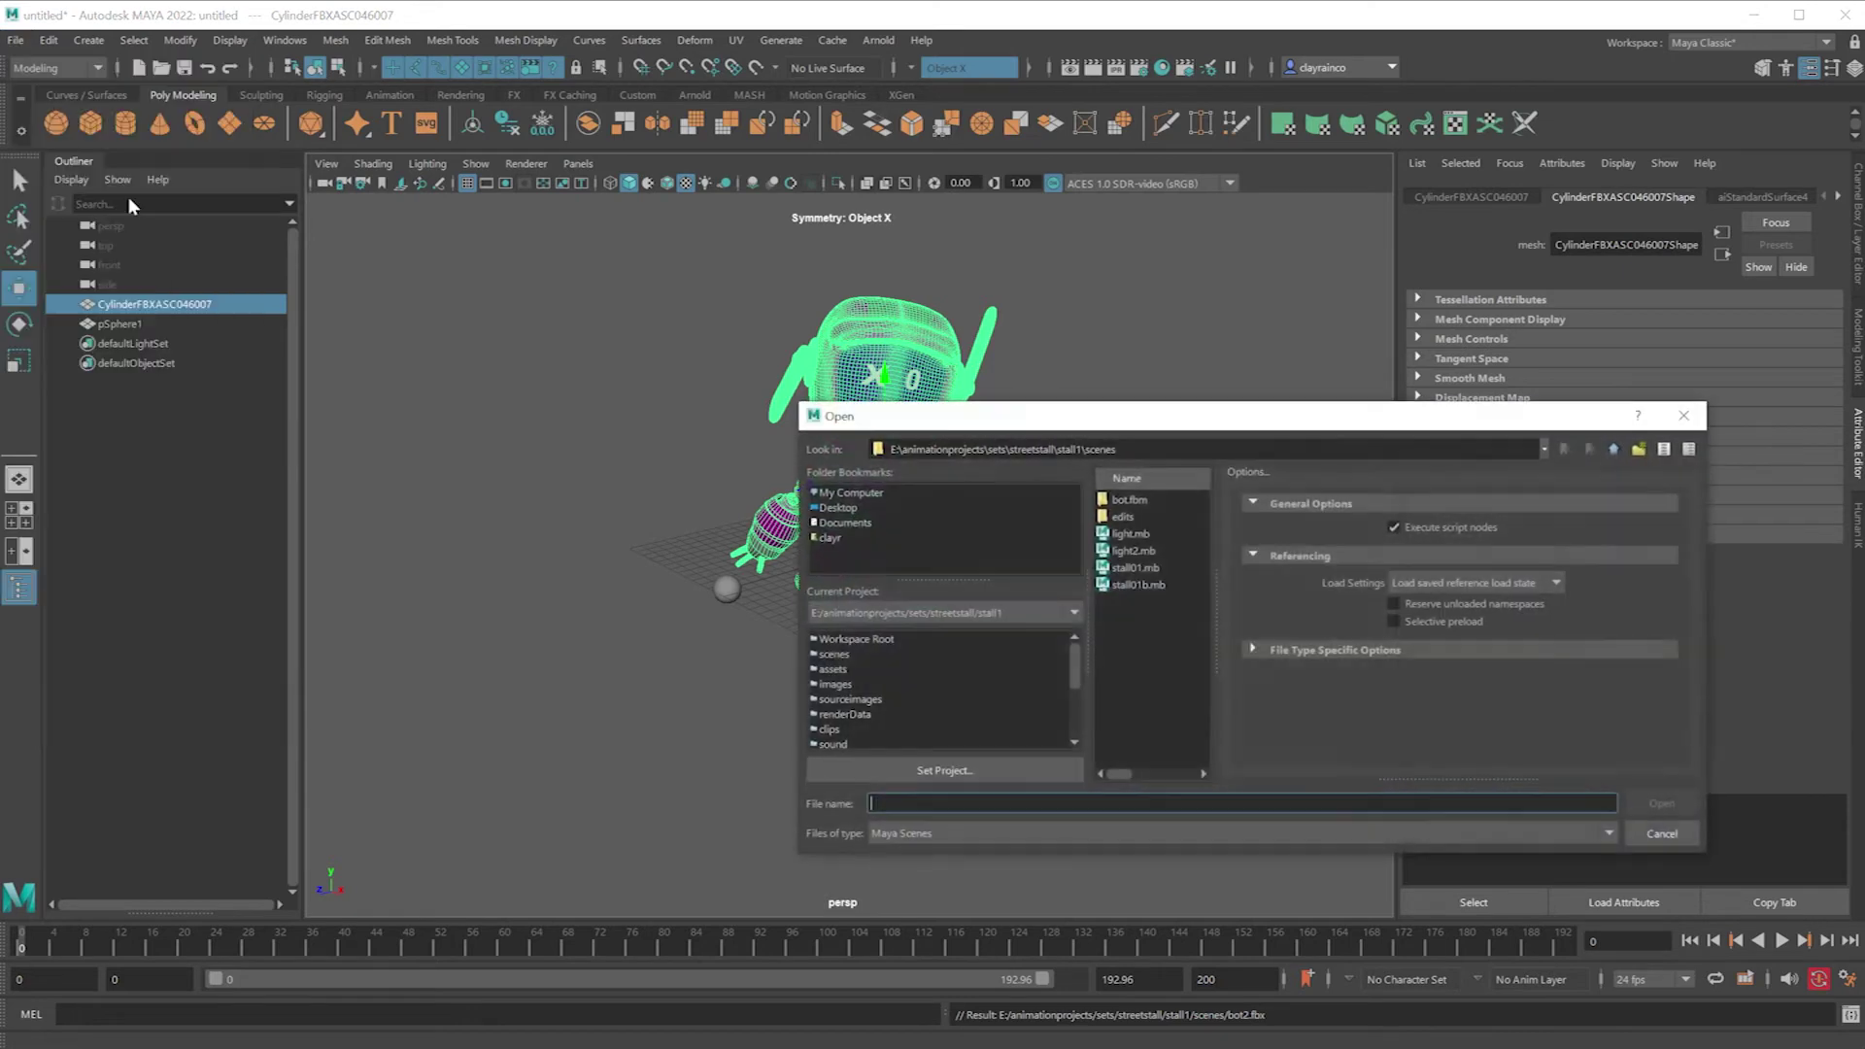
left_click(1142, 586)
left_click(1661, 804)
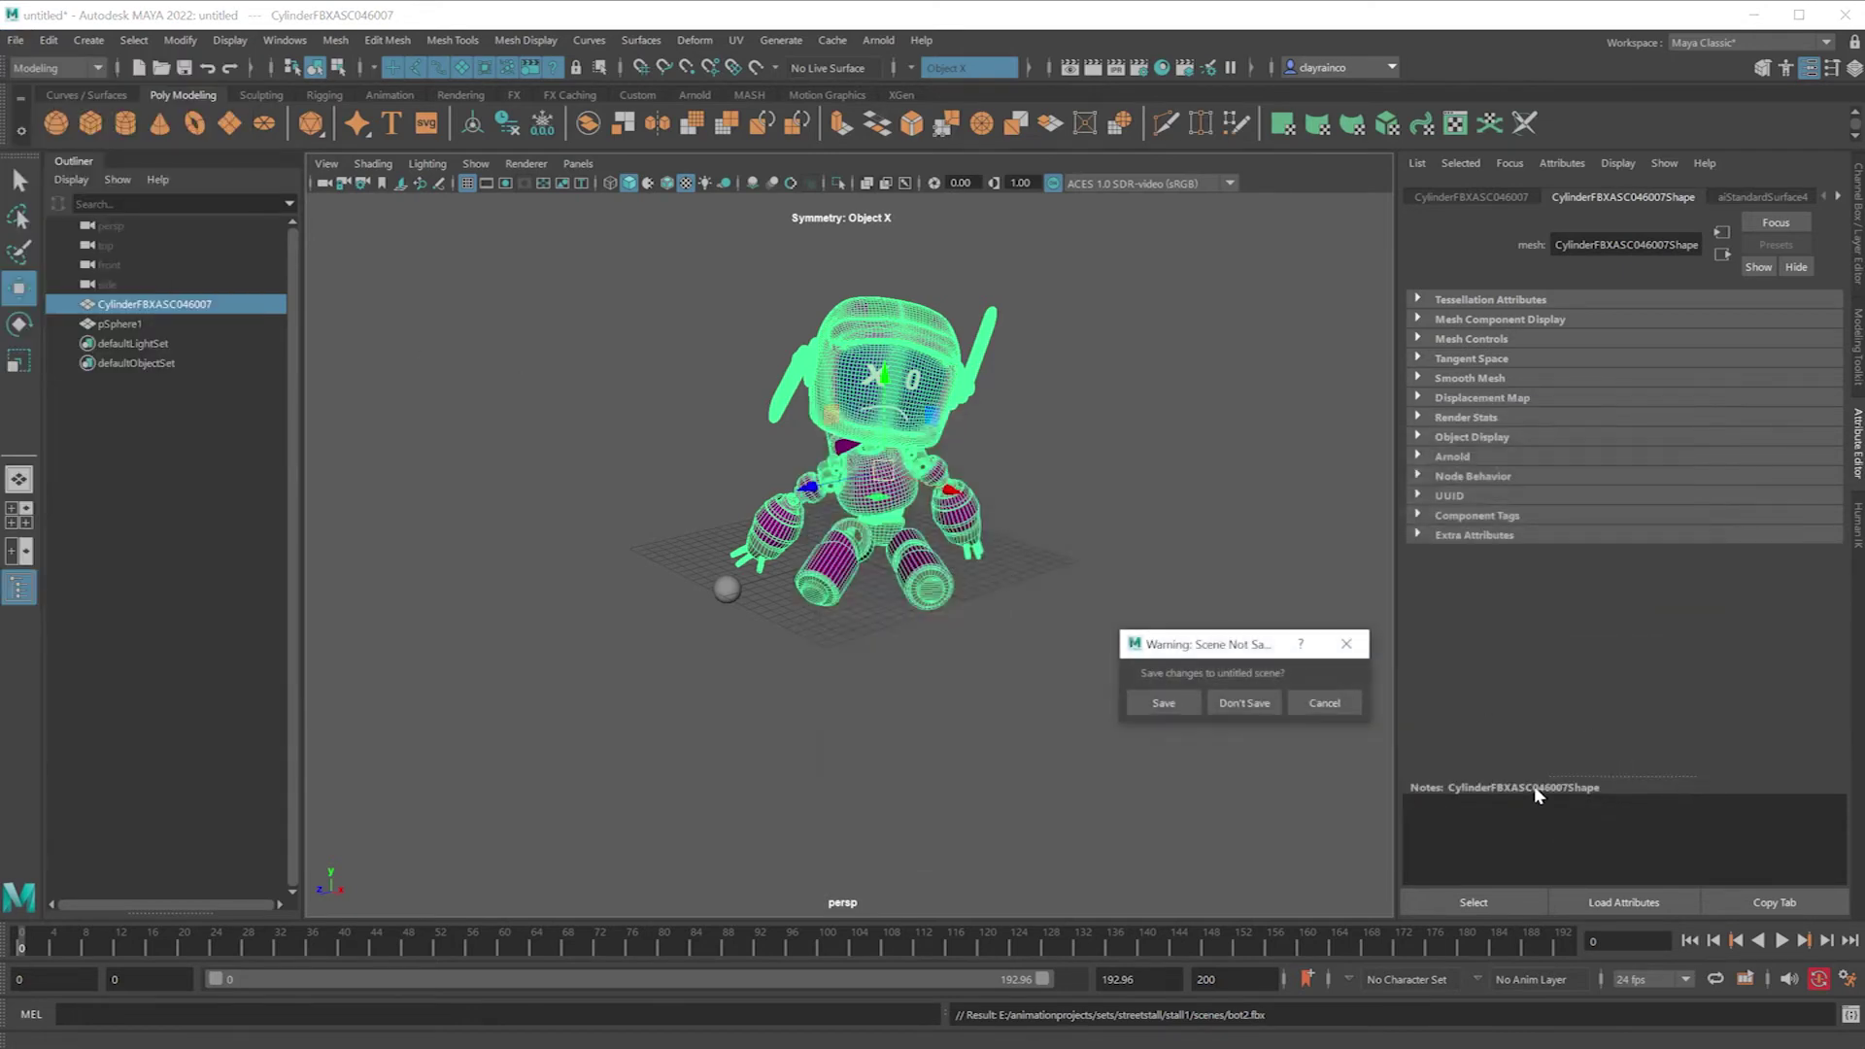
left_click(1243, 704)
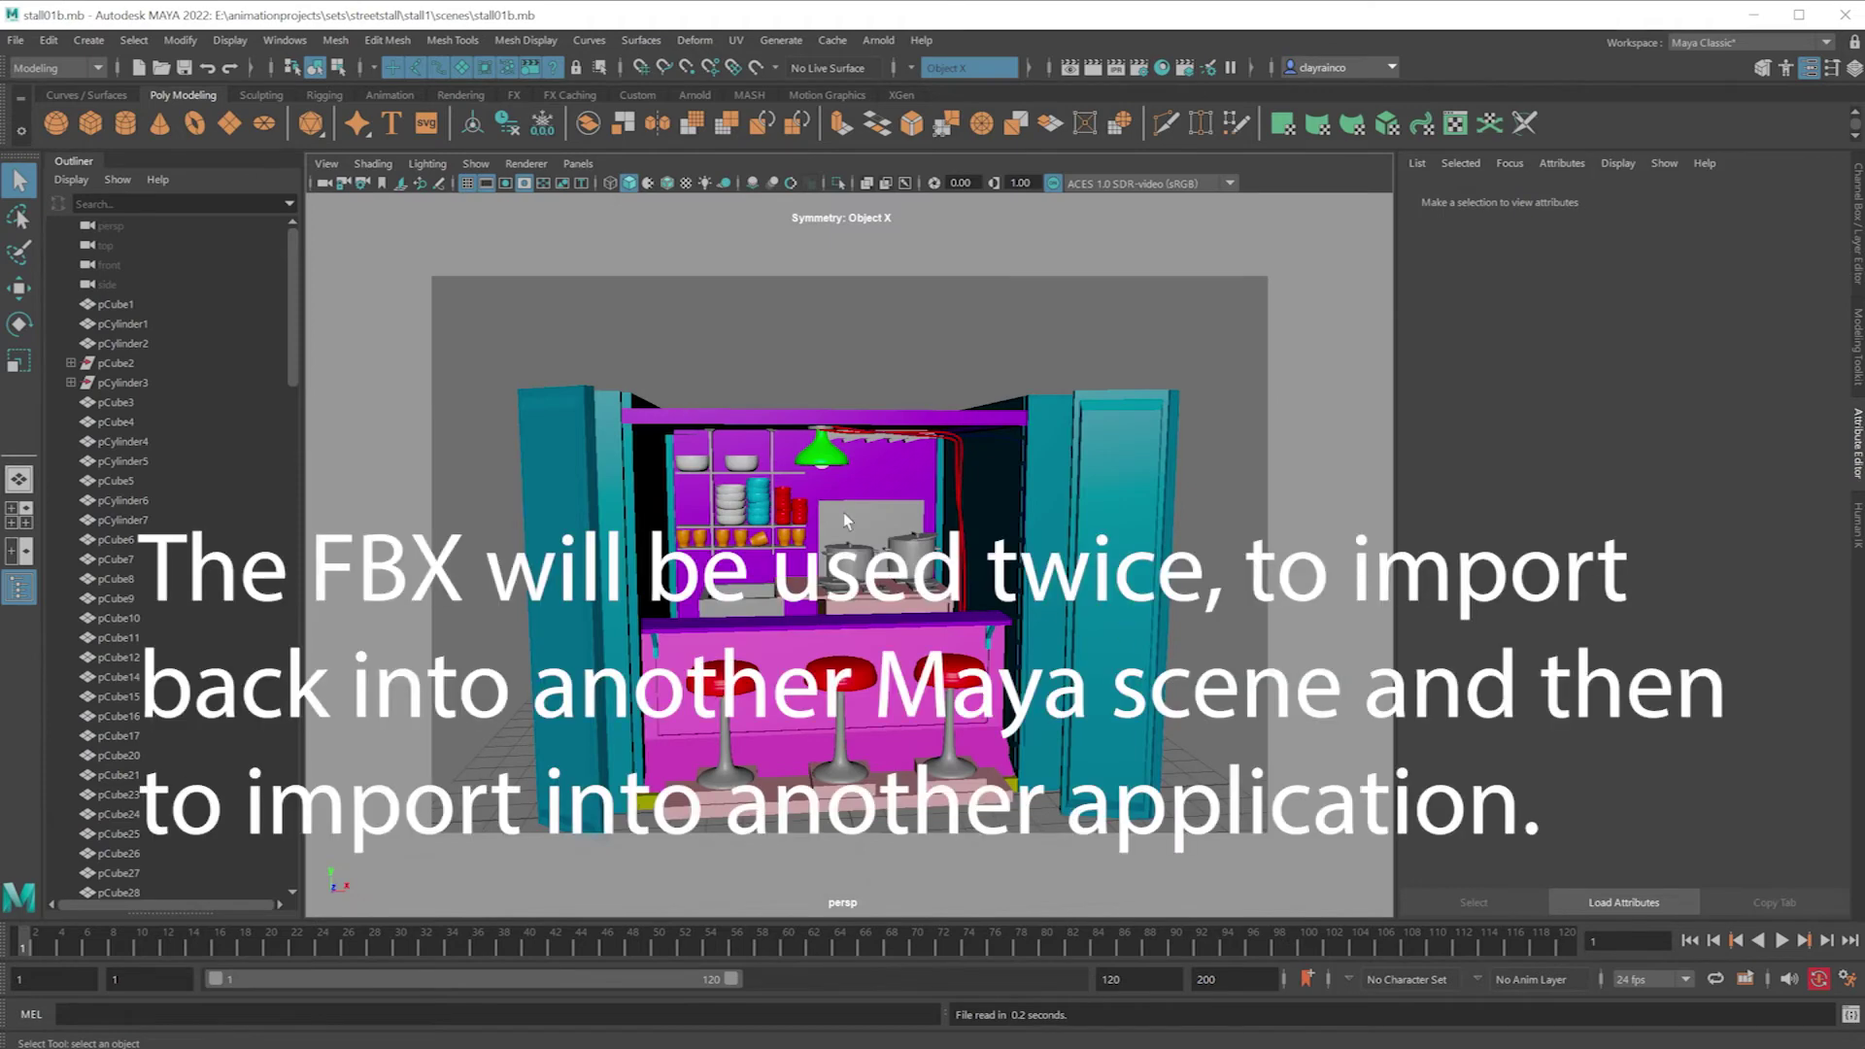
Step: Import bot2.fbx into the street stall scene
scroll(832, 505, "down", 5)
key("f")
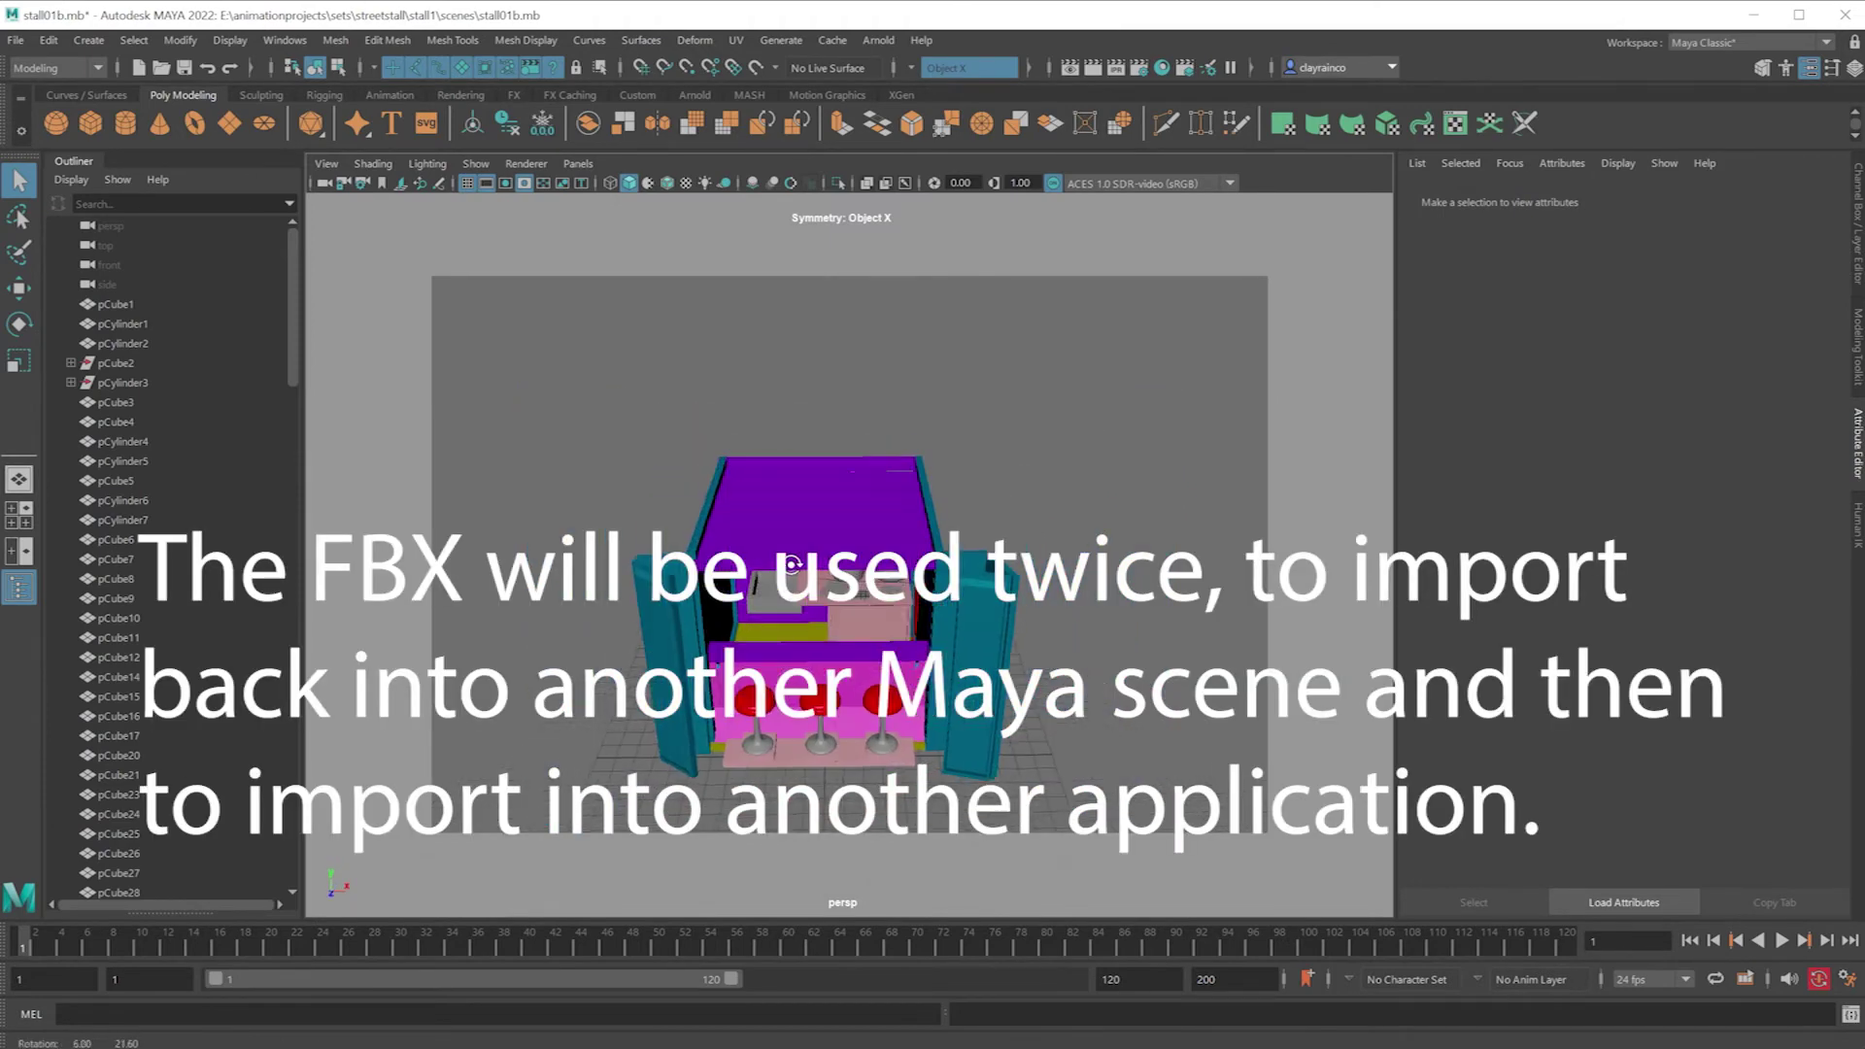
left_click(16, 40)
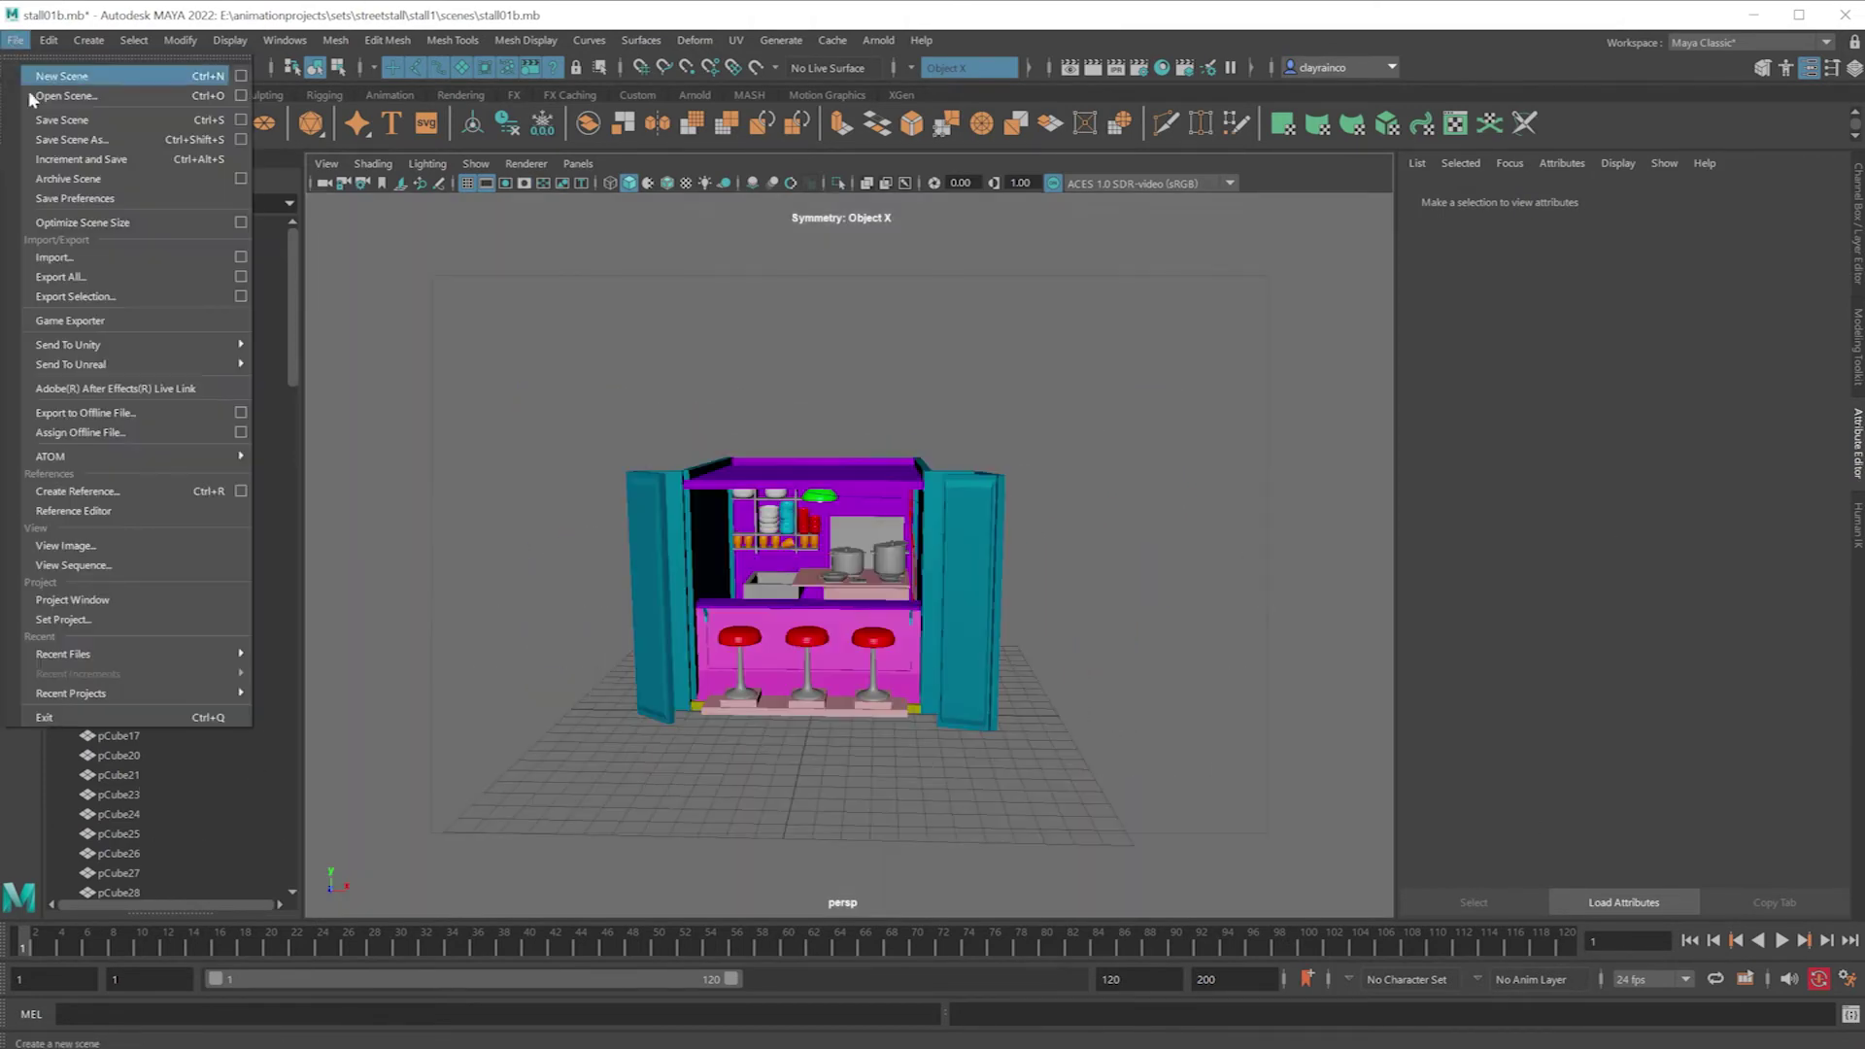
left_click(54, 257)
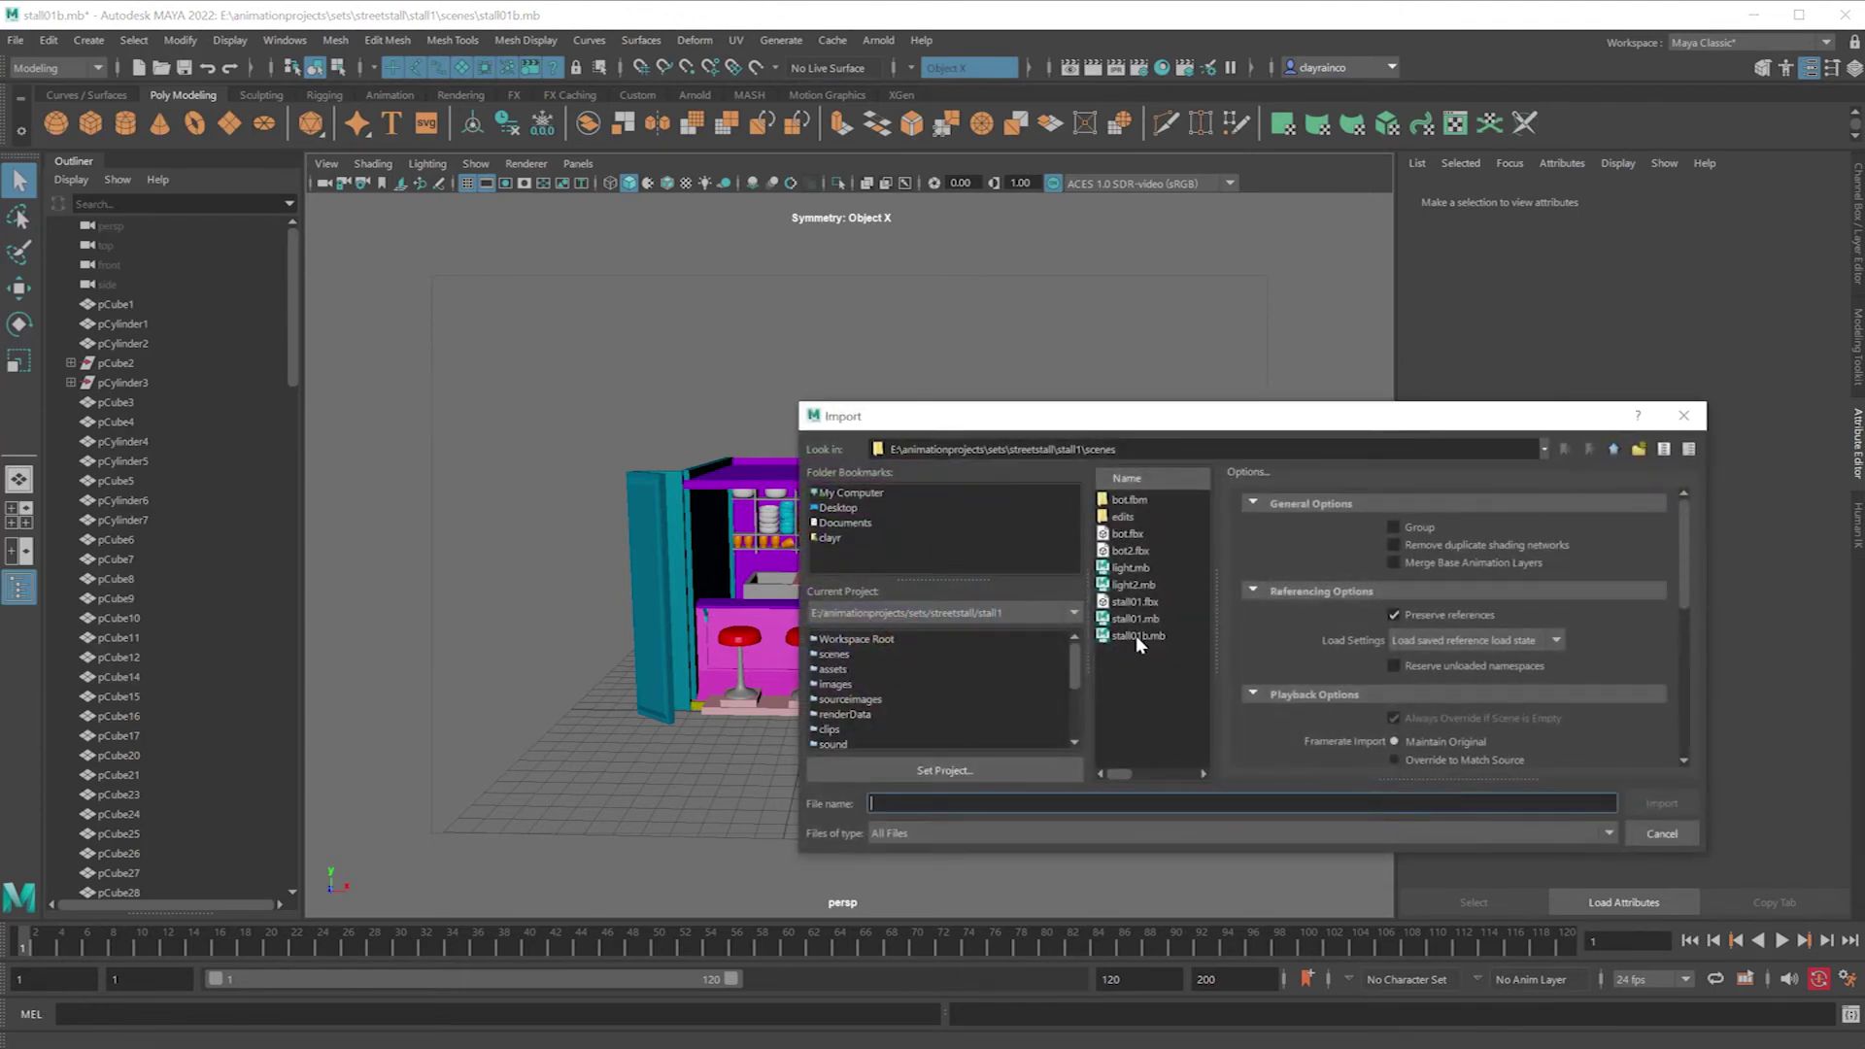
left_click(1131, 550)
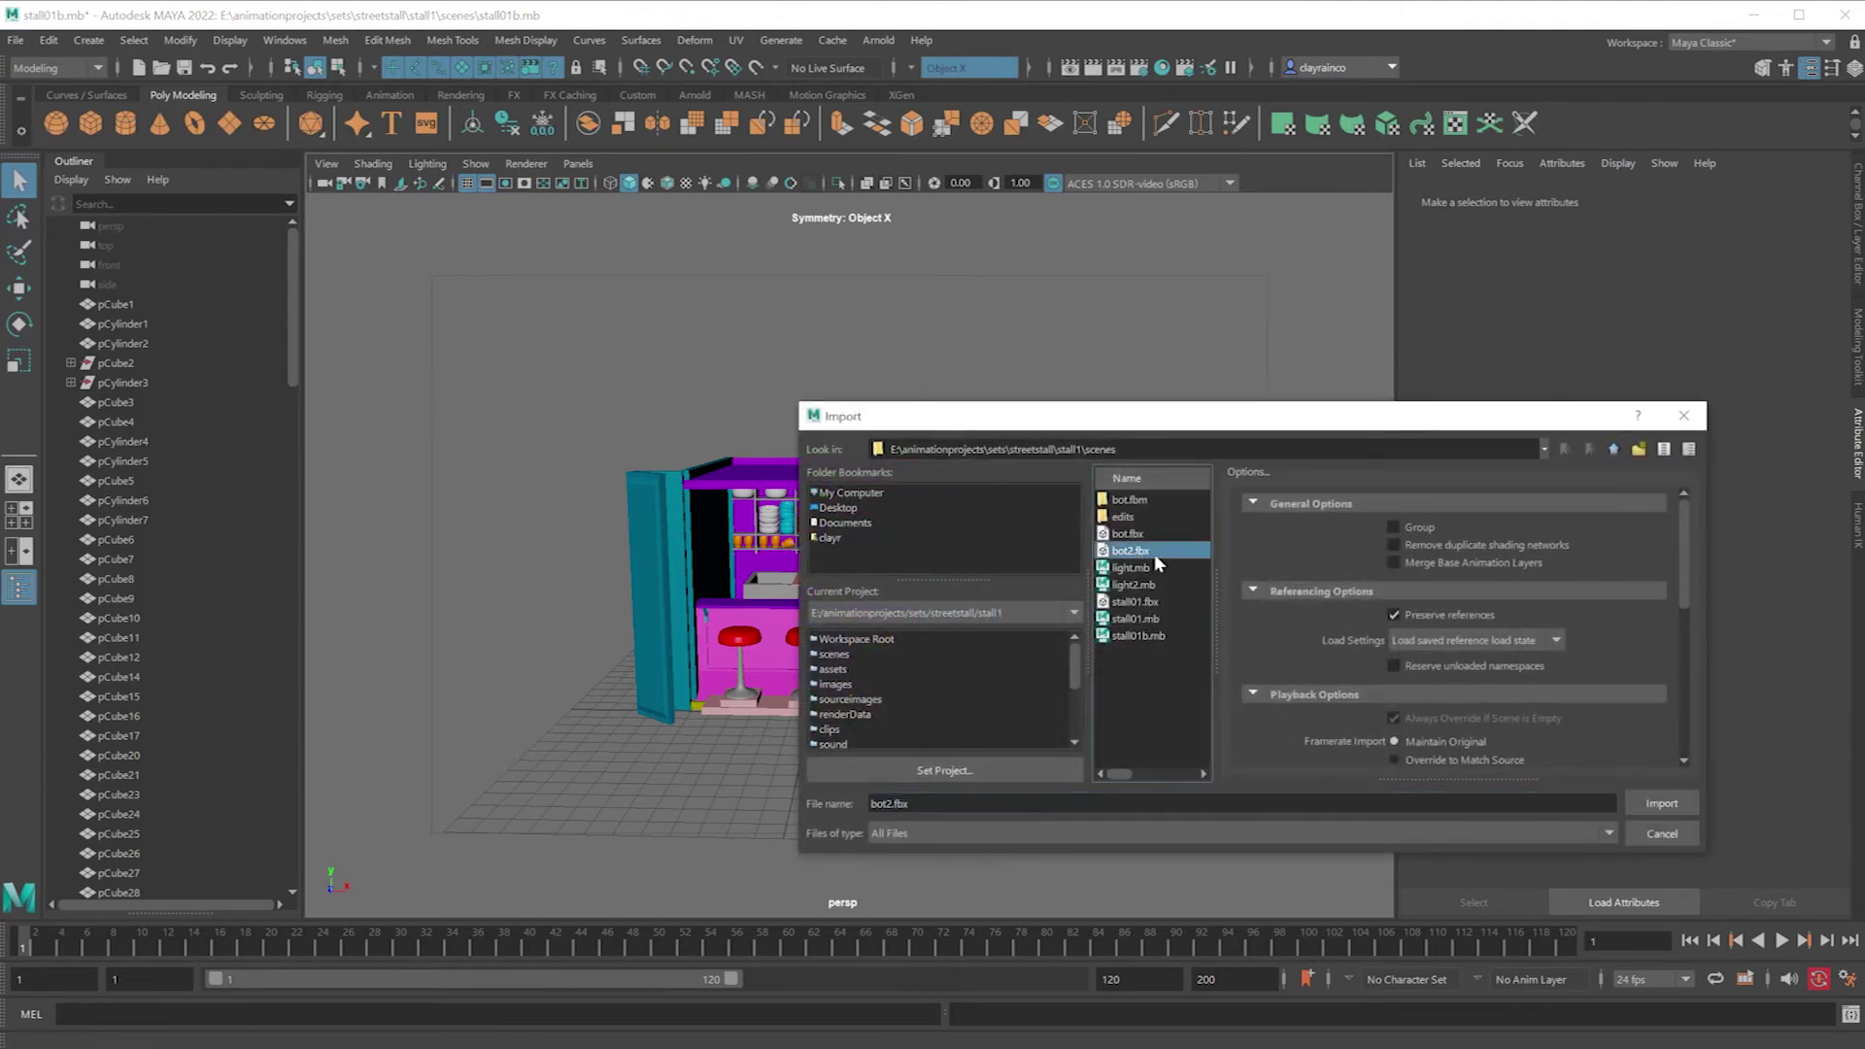
left_click(1687, 801)
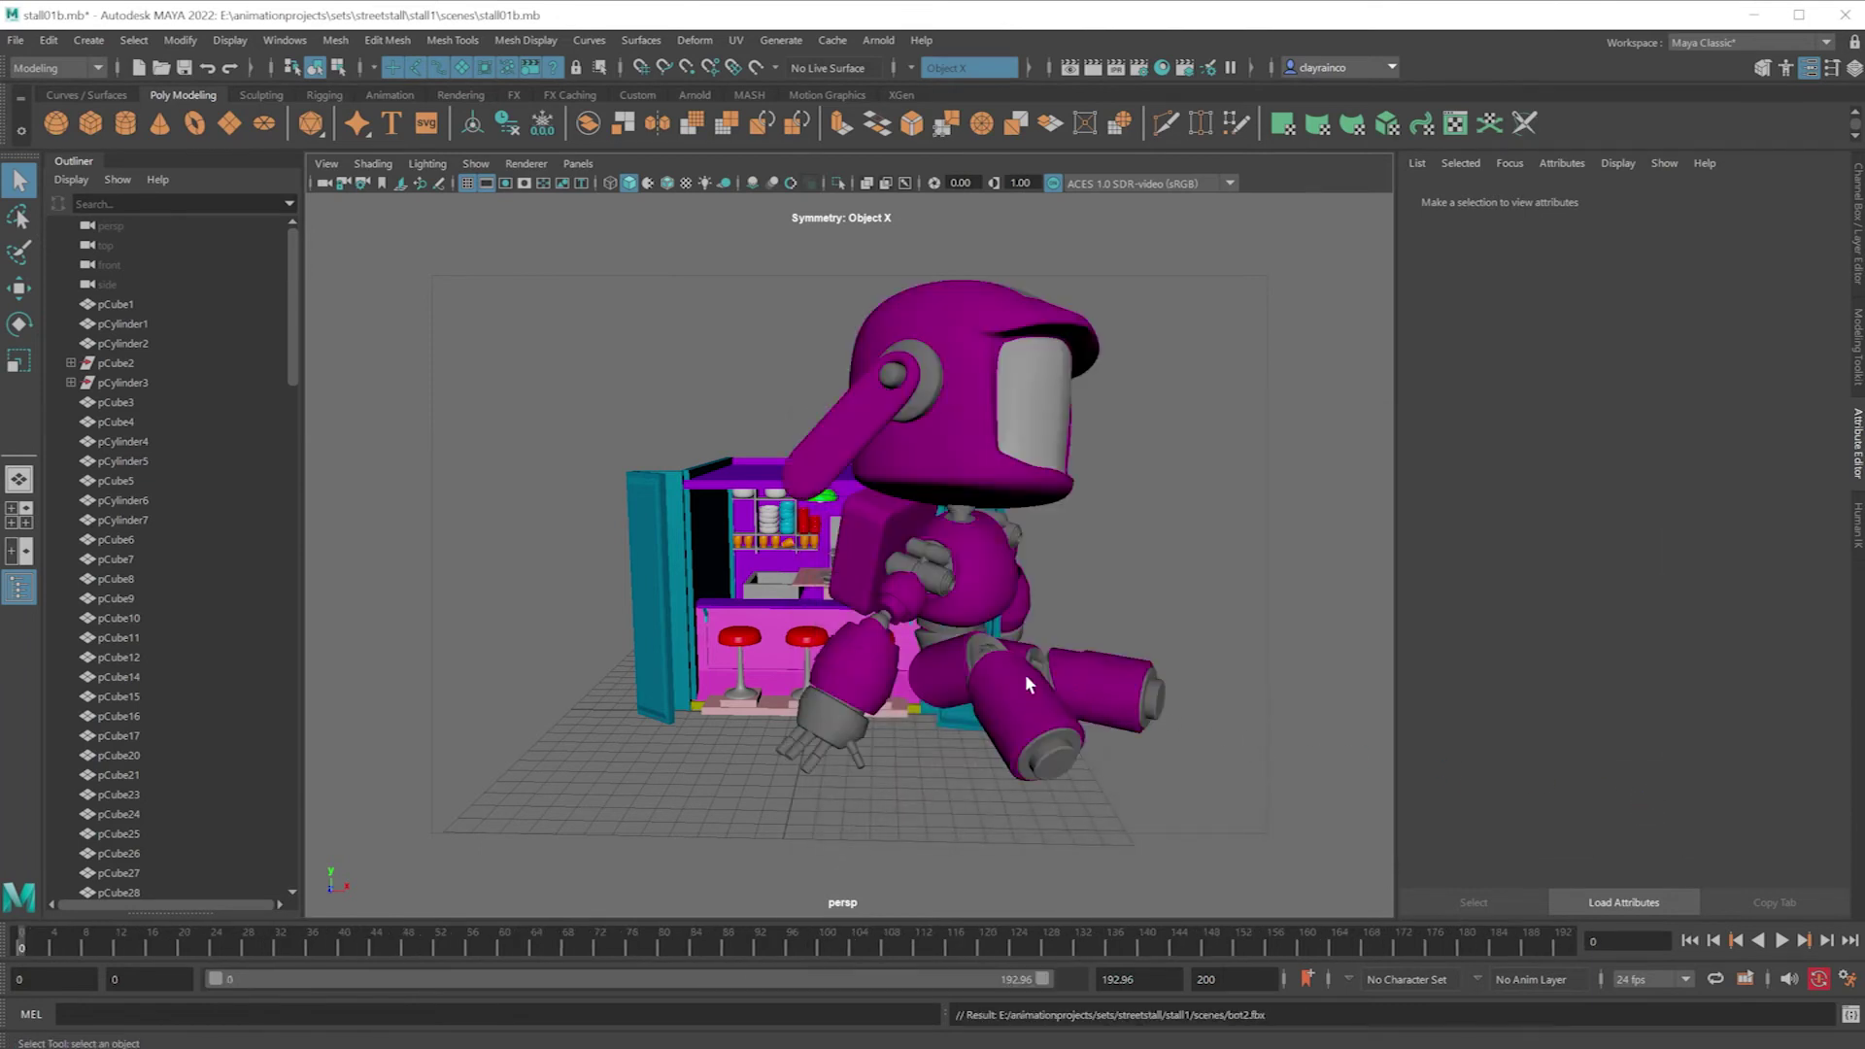
Step: Scale the imported robot down and move it onto the floor to the left of the stall
scroll(229, 449, "down", 15)
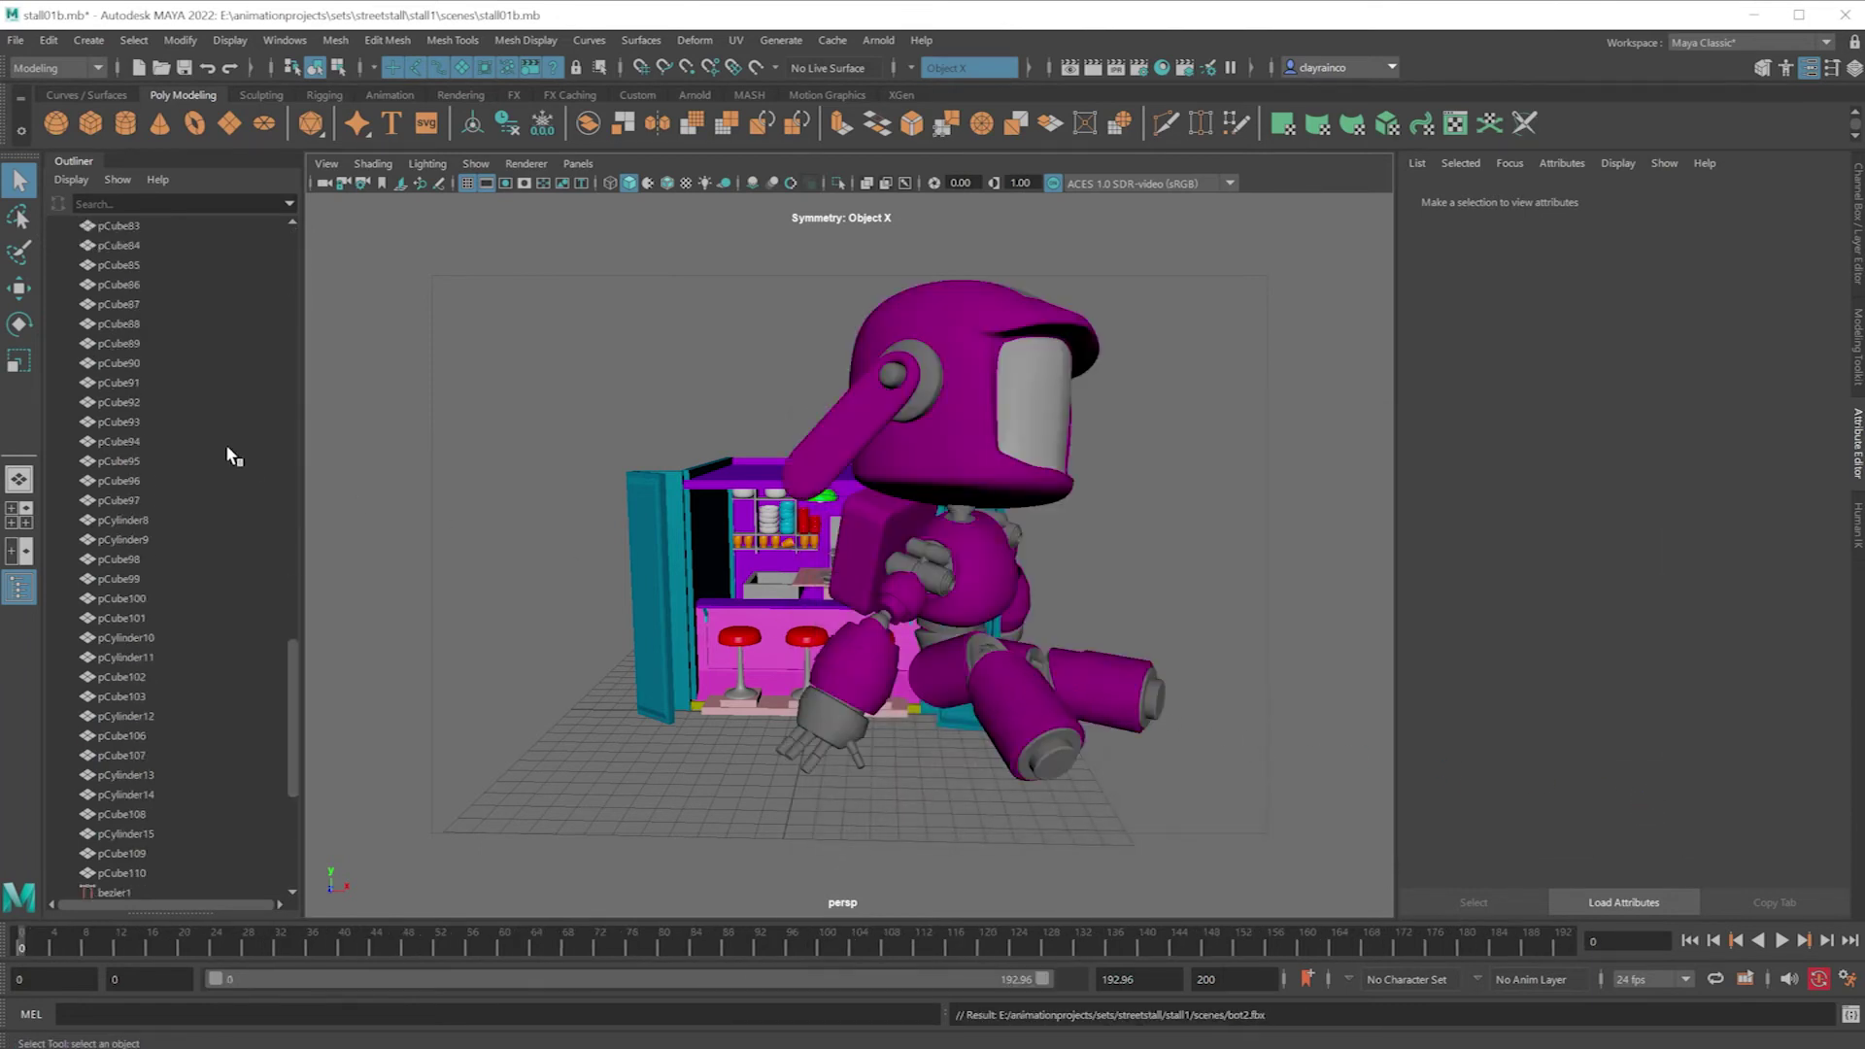
left_click(982, 597)
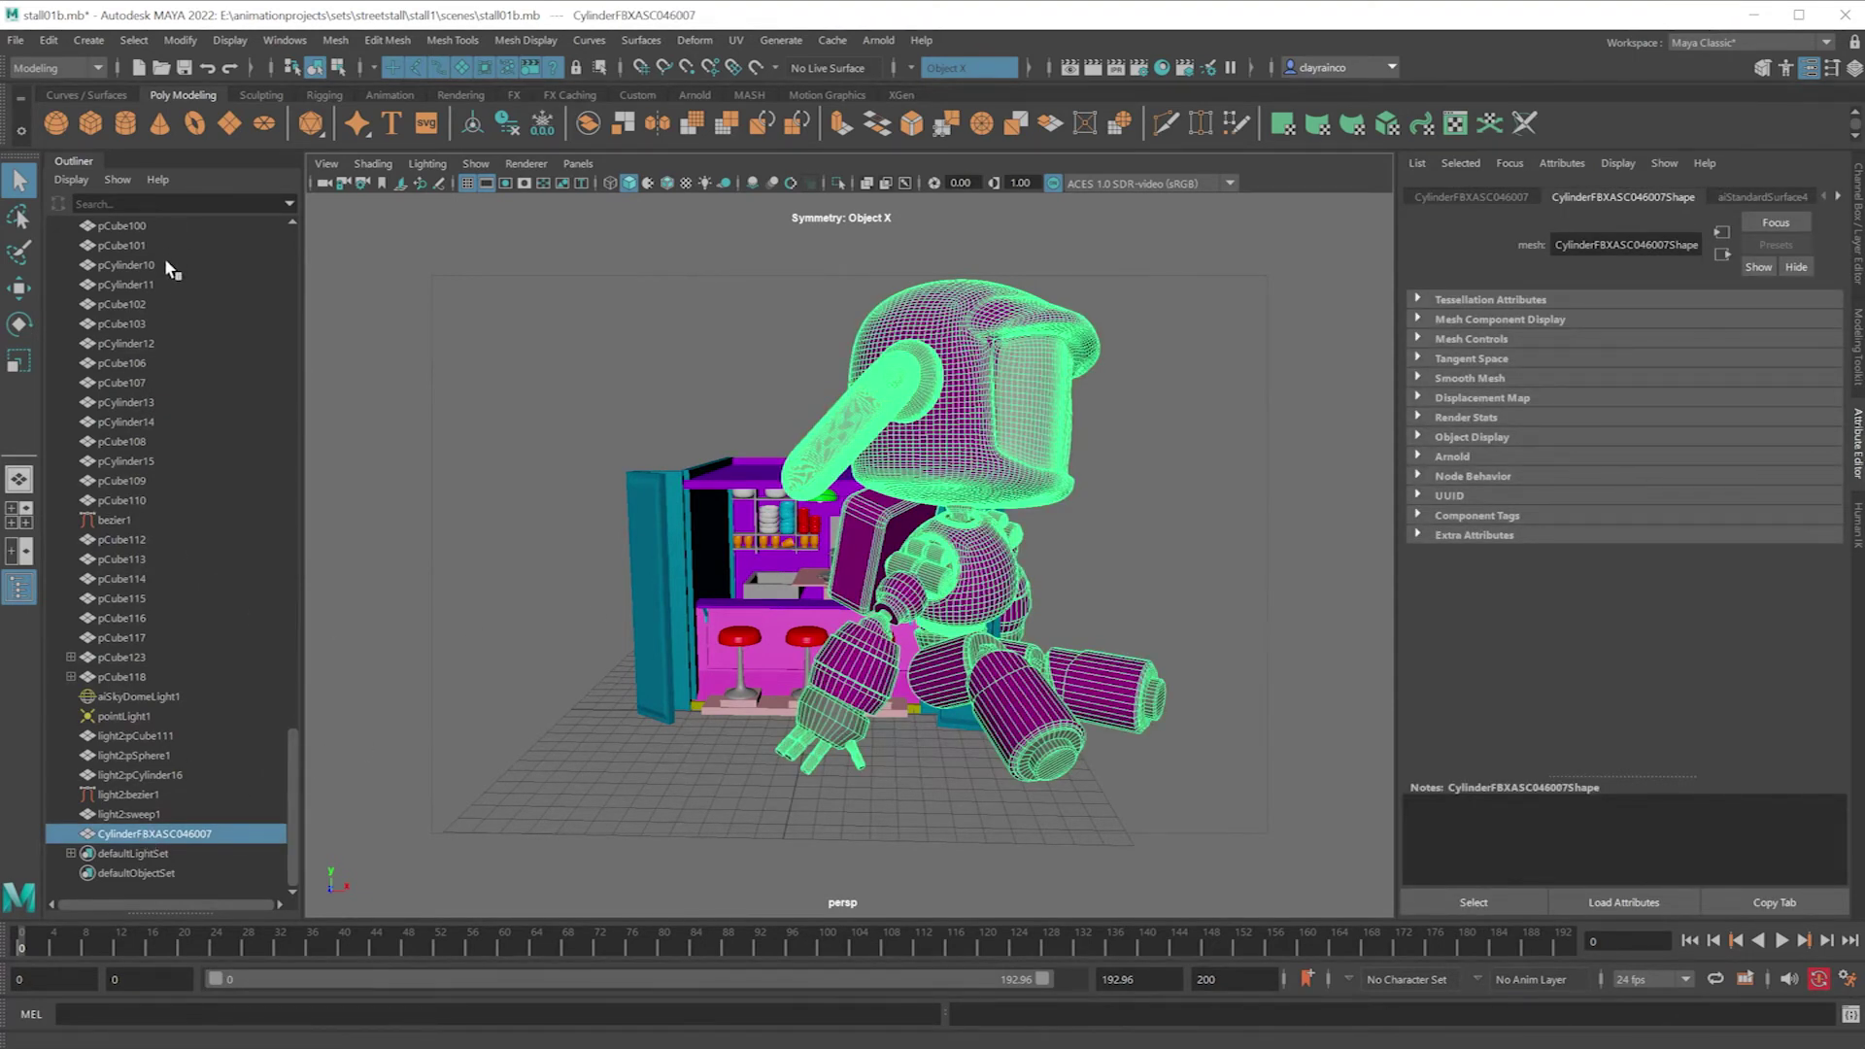
key("r")
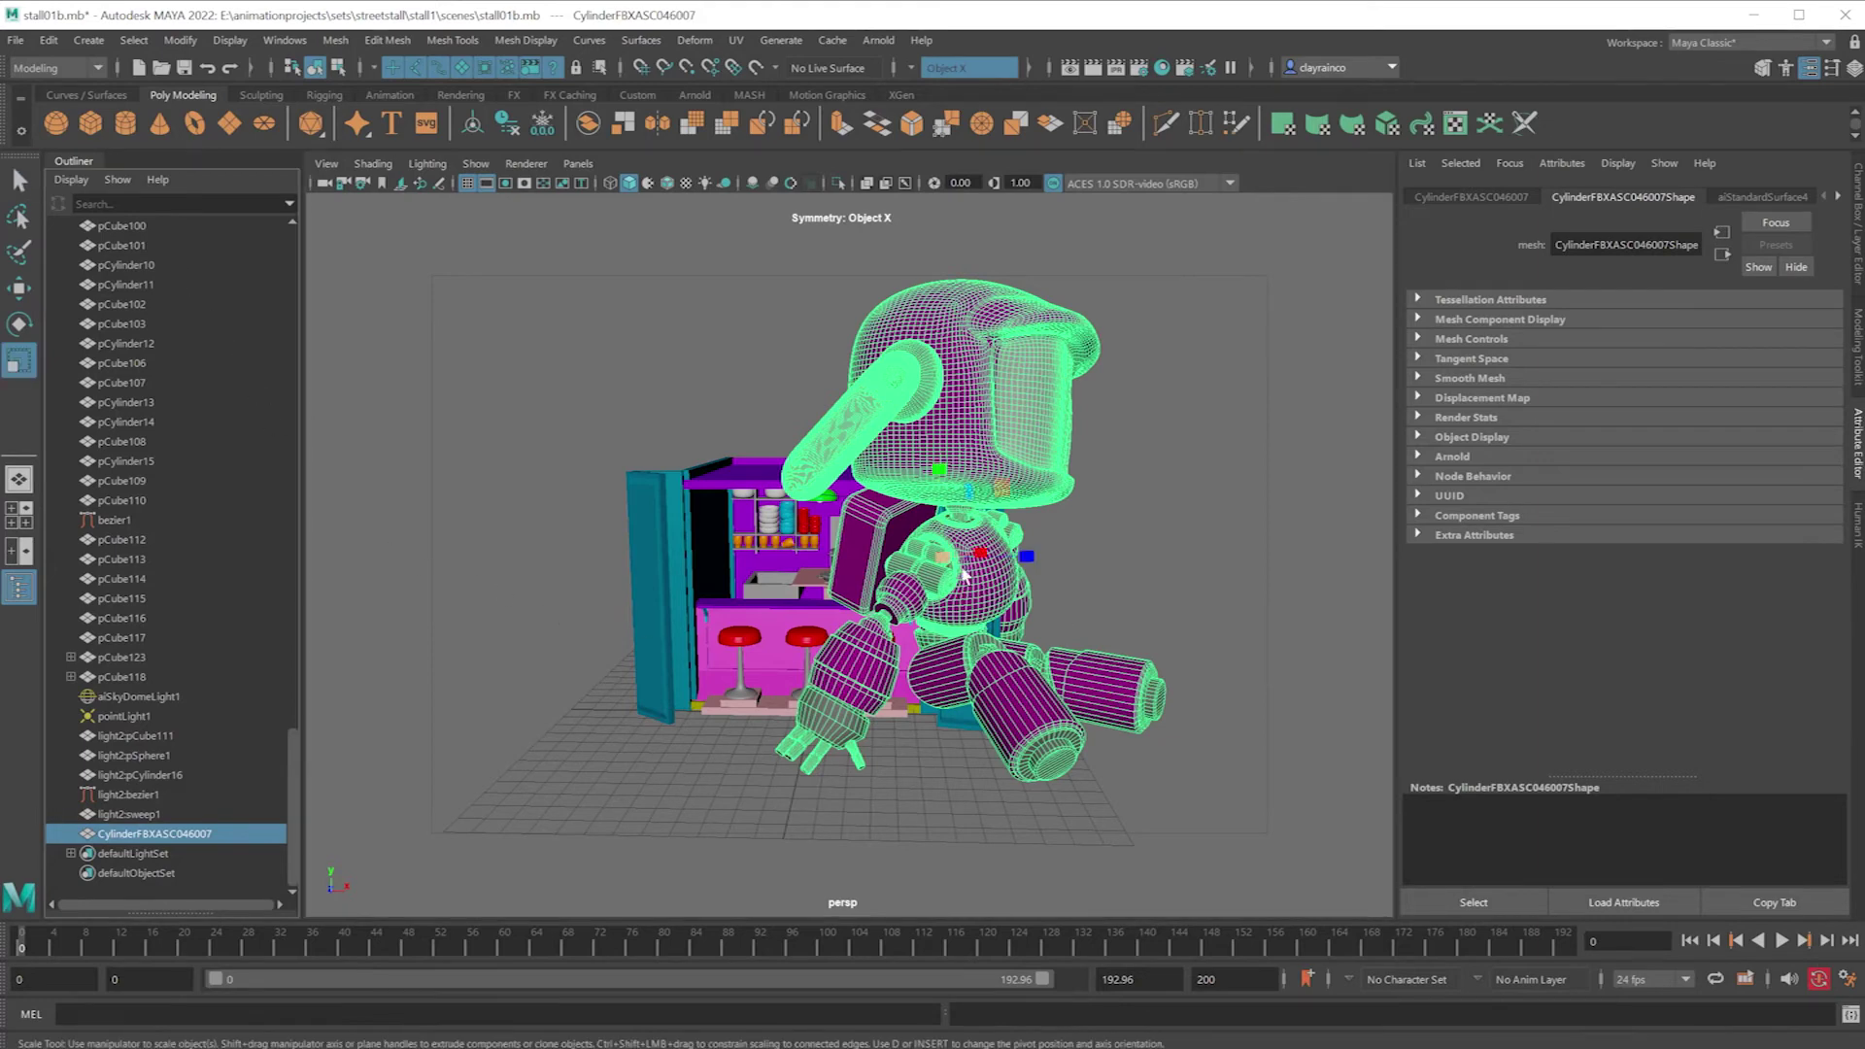
left_click_drag(942, 558, 666, 631)
left_click(19, 287)
left_click_drag(942, 459, 930, 597)
left_click_drag(1032, 678, 692, 677)
Step: Deselect the robot and turn on shaded display with texture maps in the perspective view
left_click(740, 733)
scroll(633, 652, "up", 3)
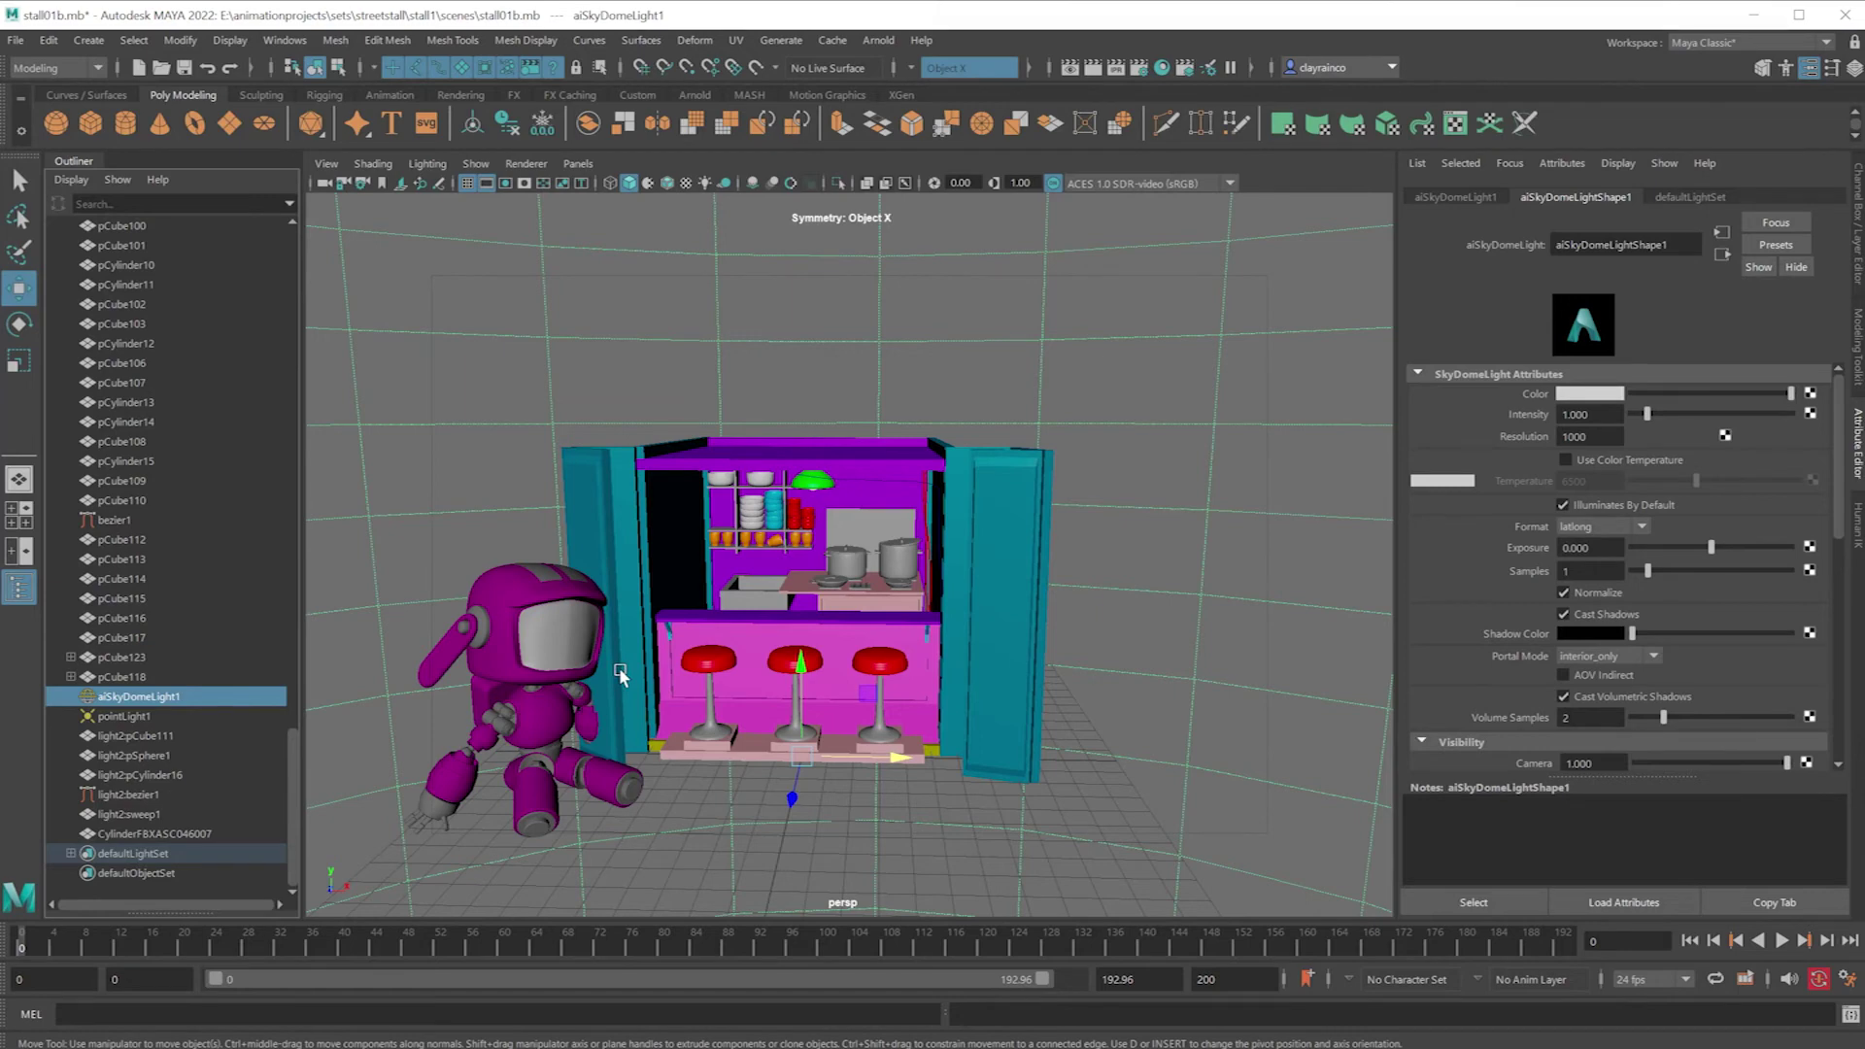
key("6")
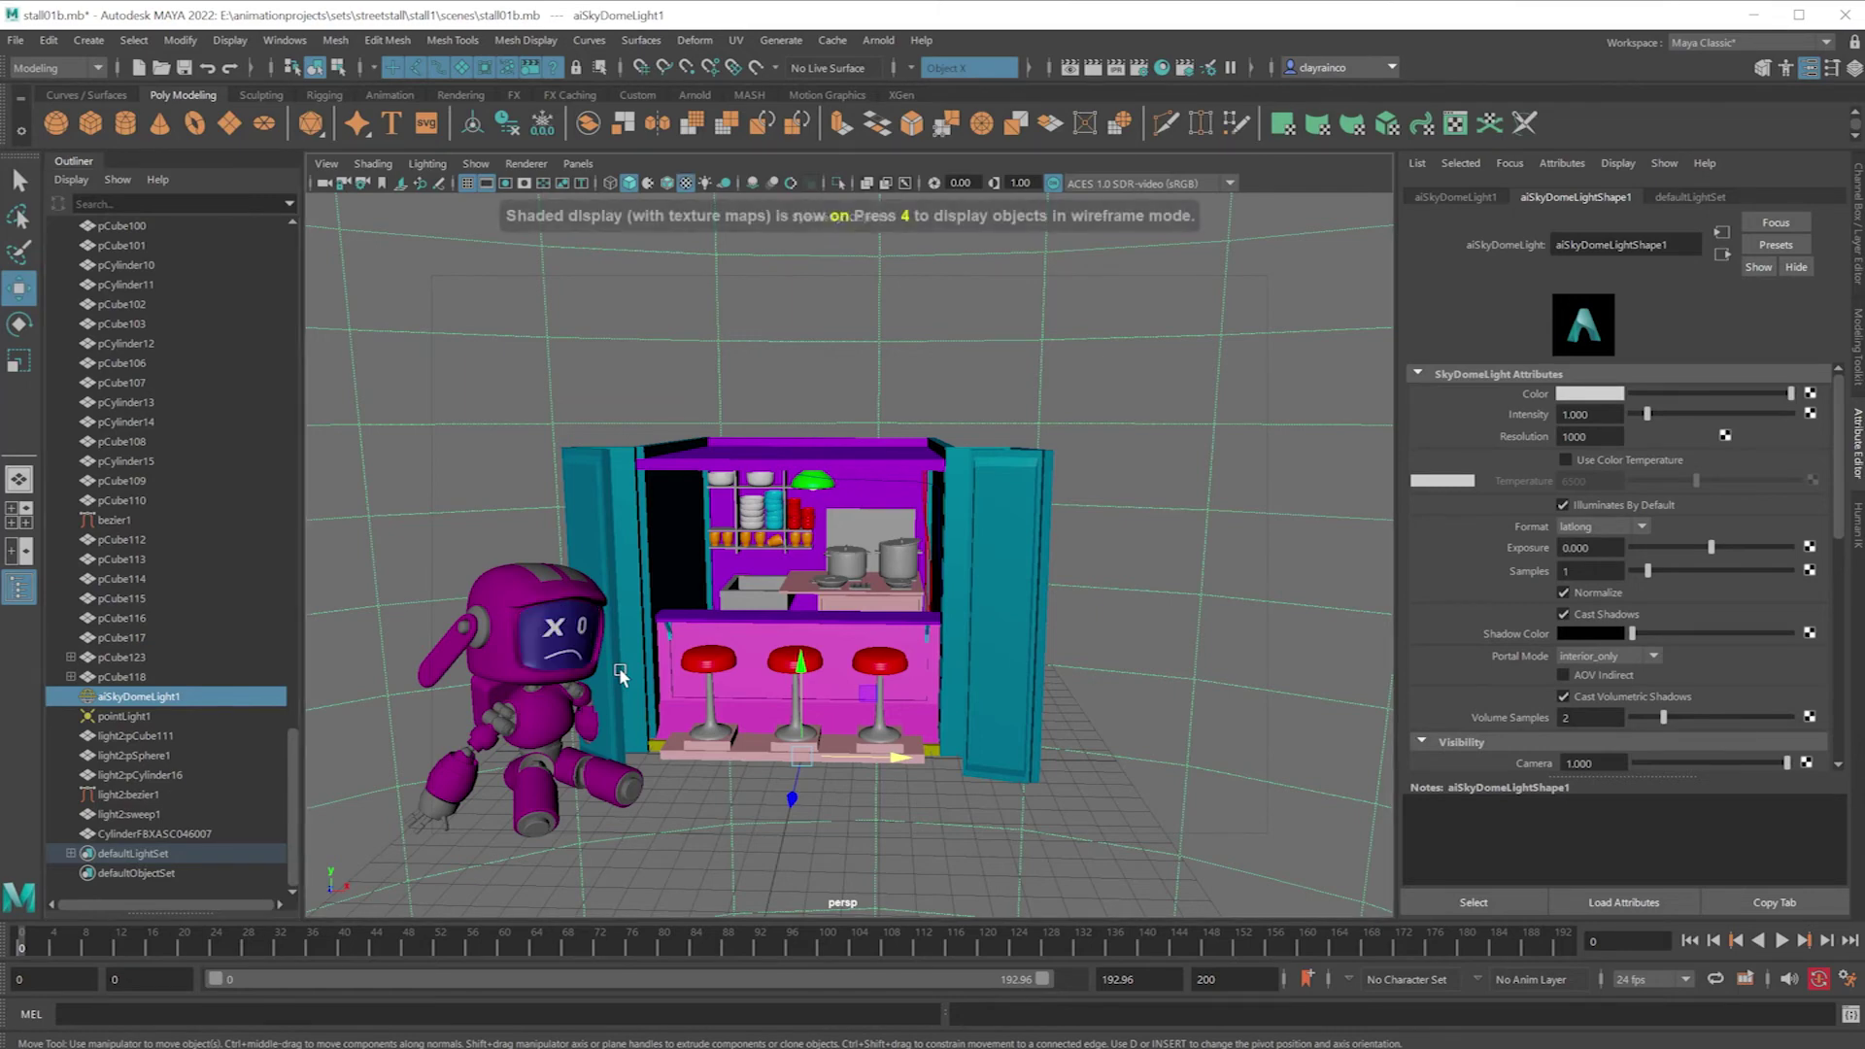
left_click_drag(620, 672, 614, 670, "alt")
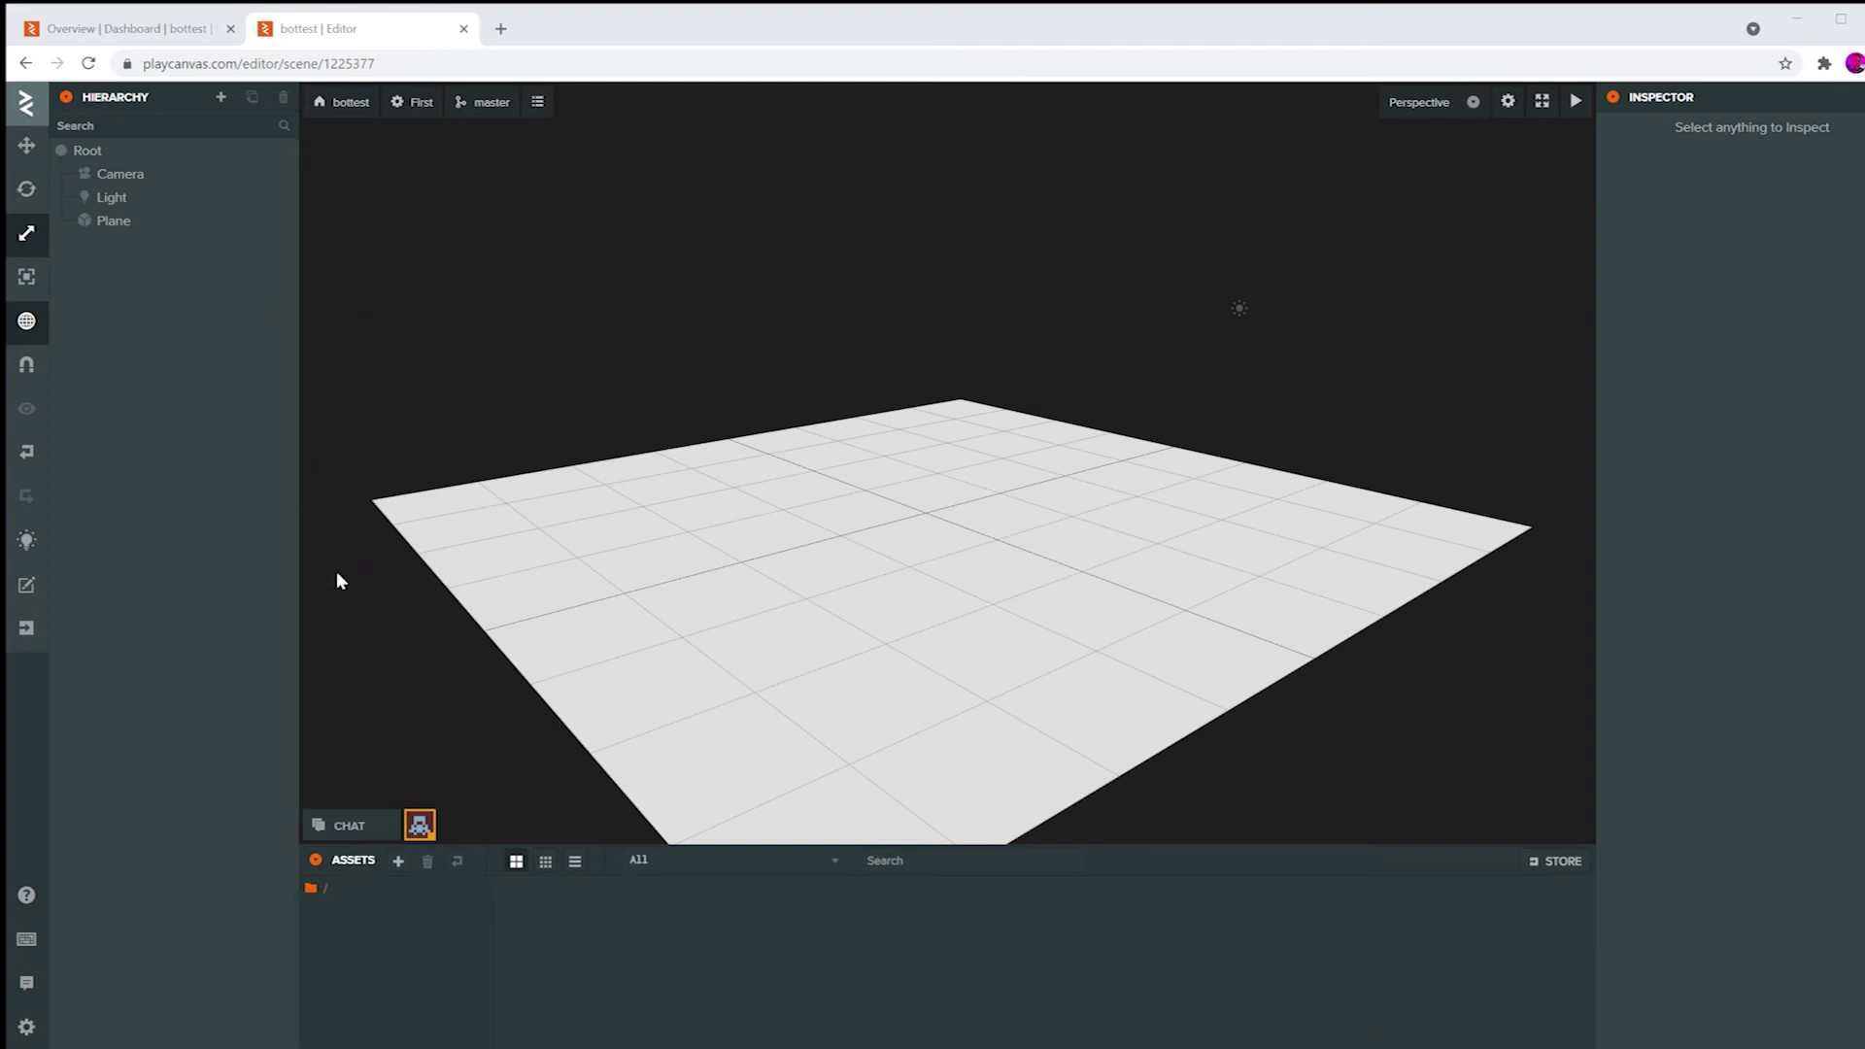
Step: In the PlayCanvas editor, upload bot2.fbx from the stall1 scenes folder as a new project asset
right_click(686, 946)
mouse_move(718, 964)
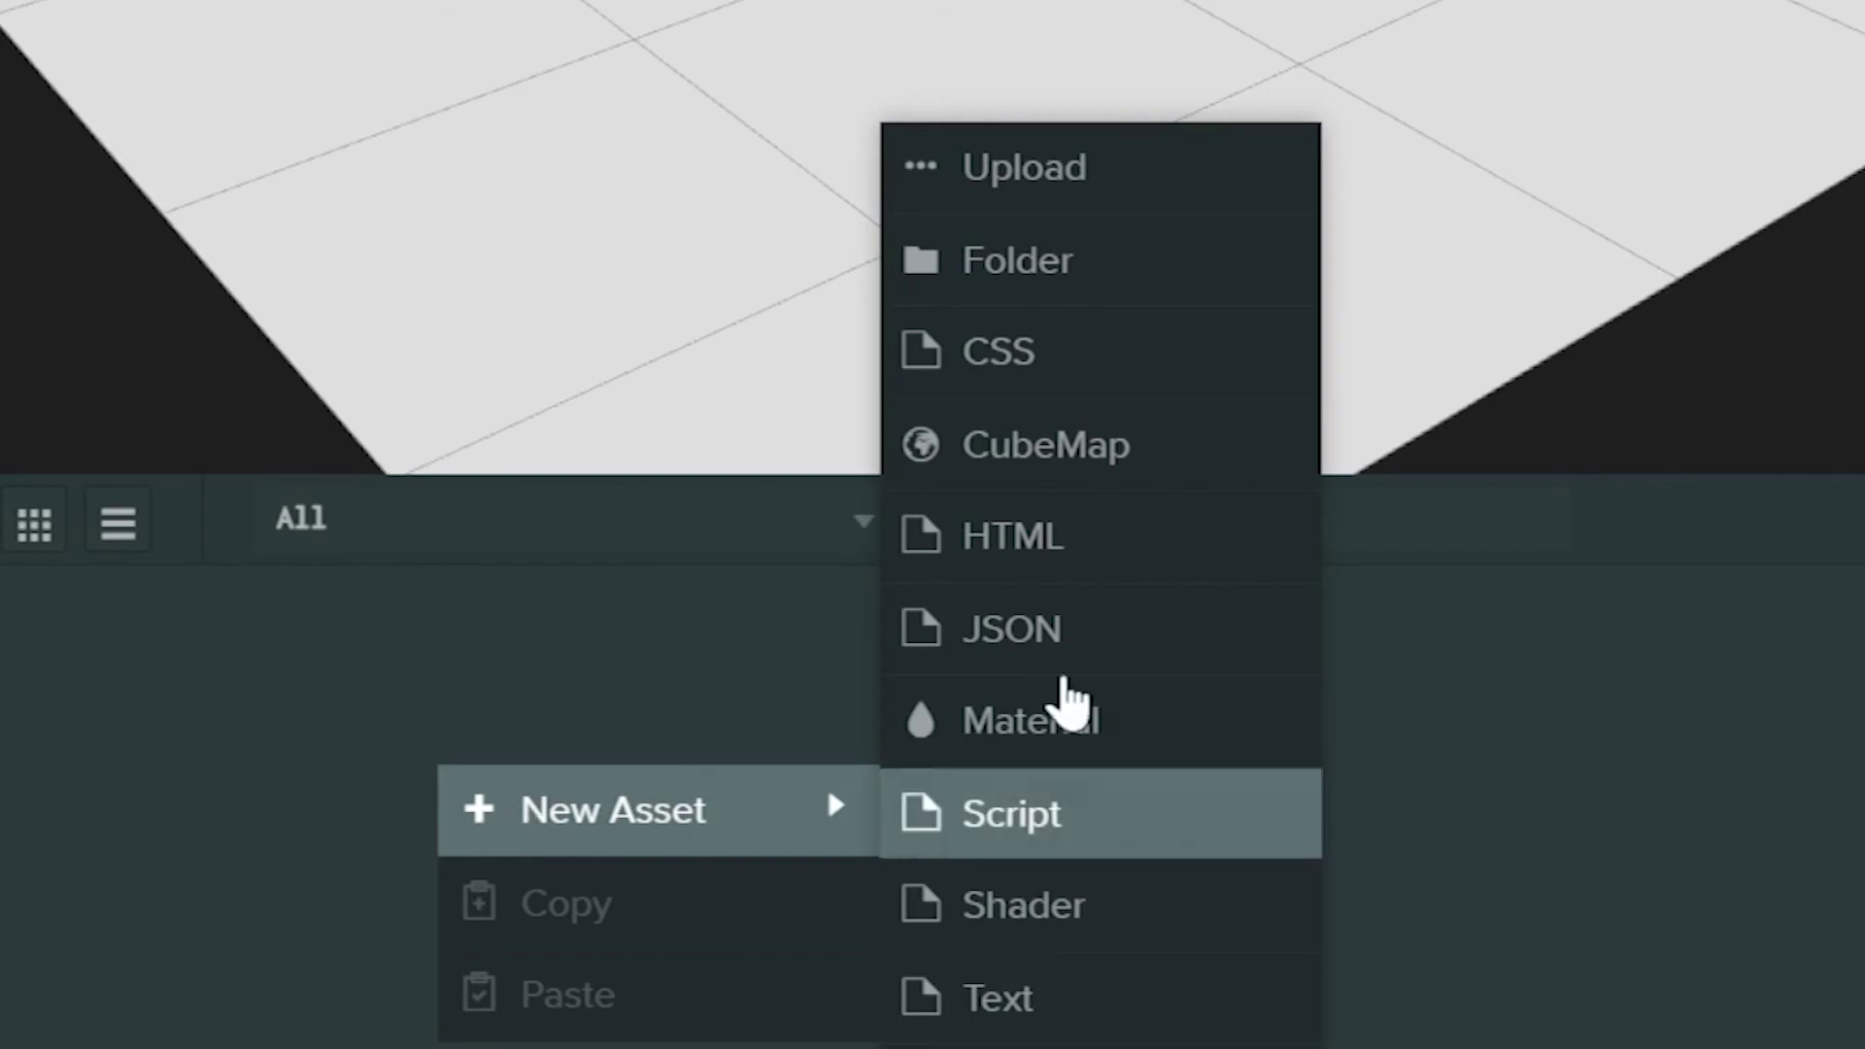
left_click(1064, 167)
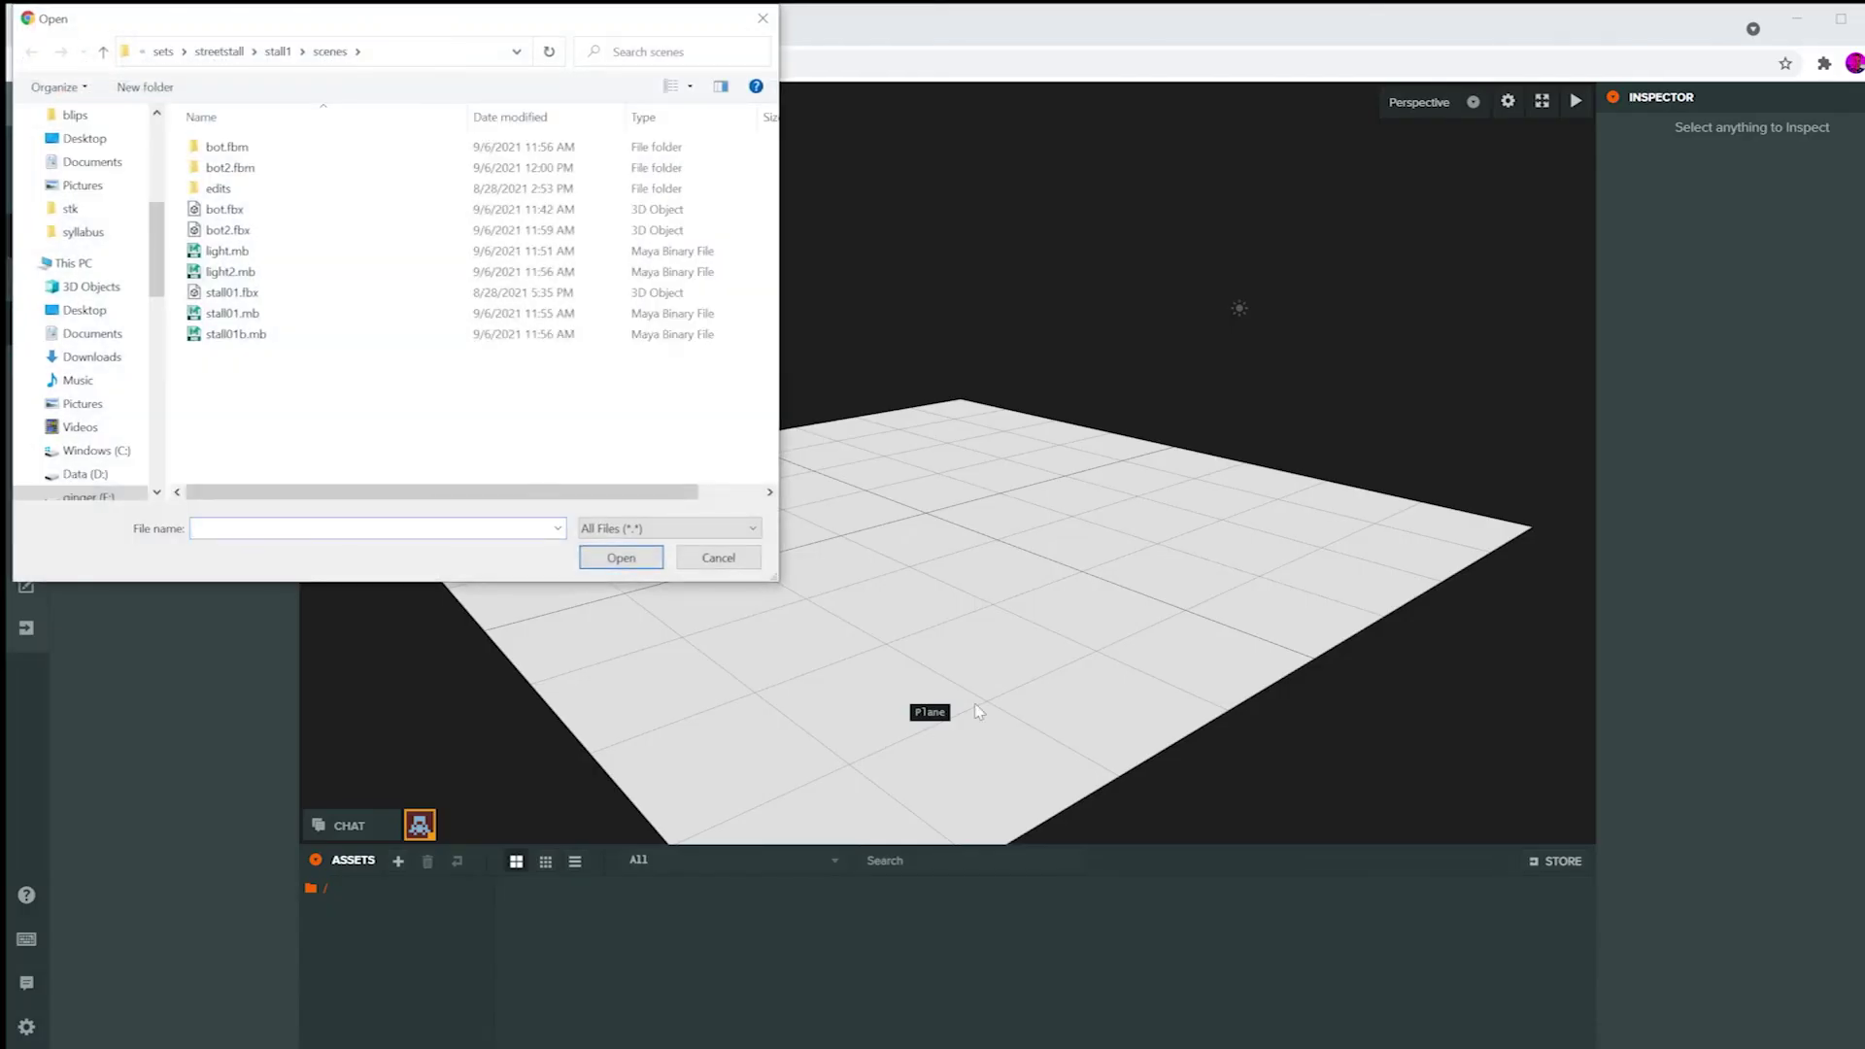
left_click(260, 231)
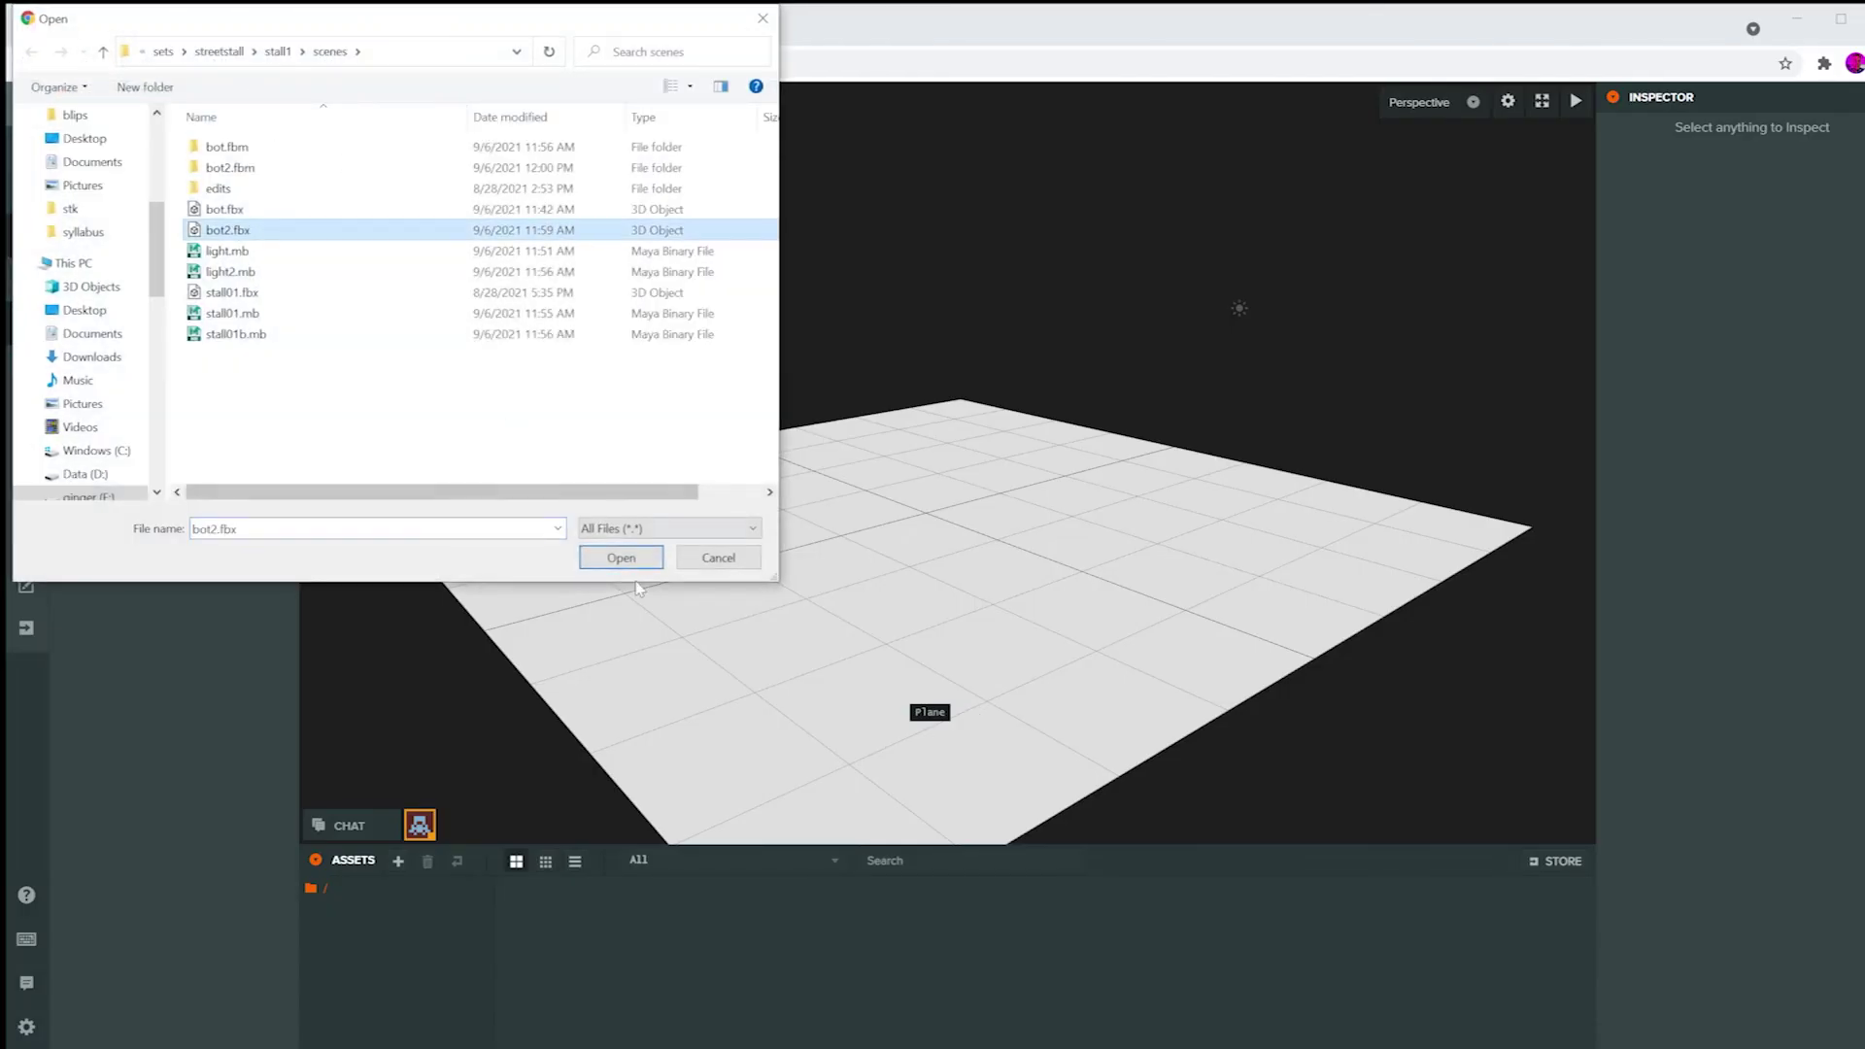
left_click(622, 558)
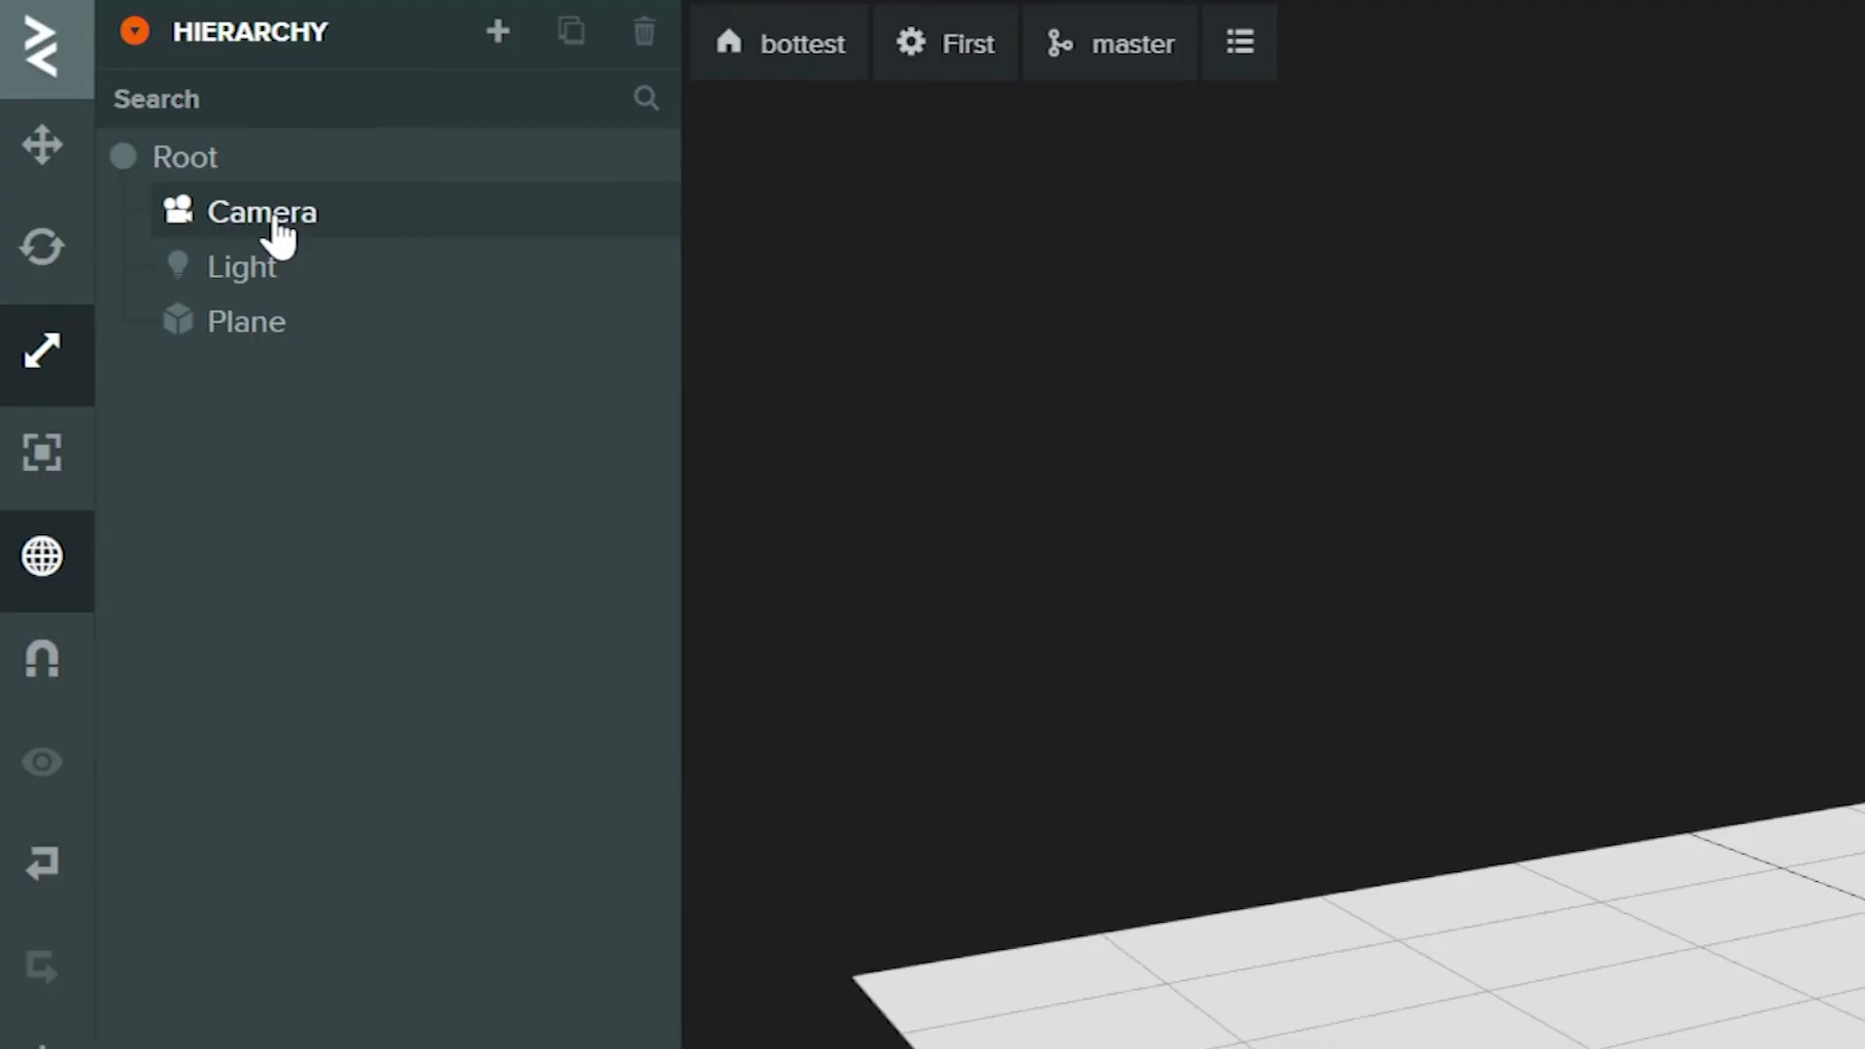
Step: Add a Model entity under Root and assign bot2.glb as its model asset
right_click(244, 163)
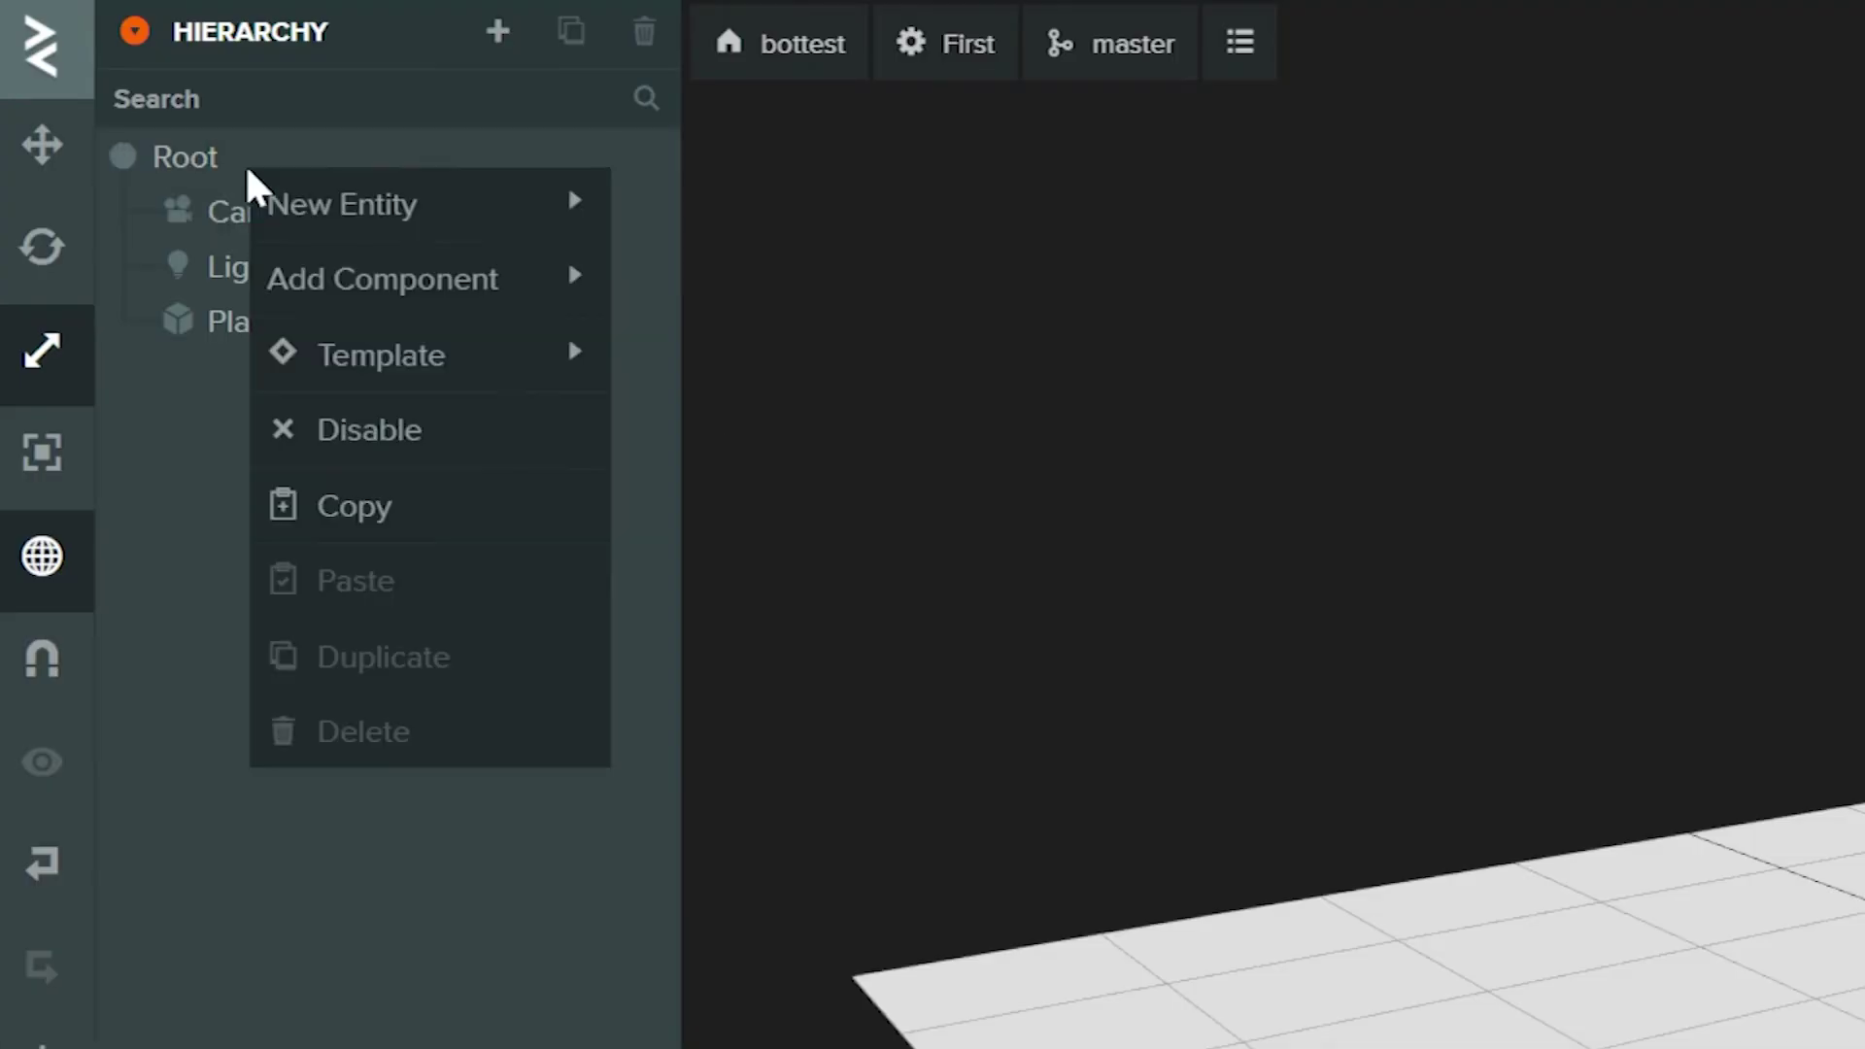
mouse_move(369, 233)
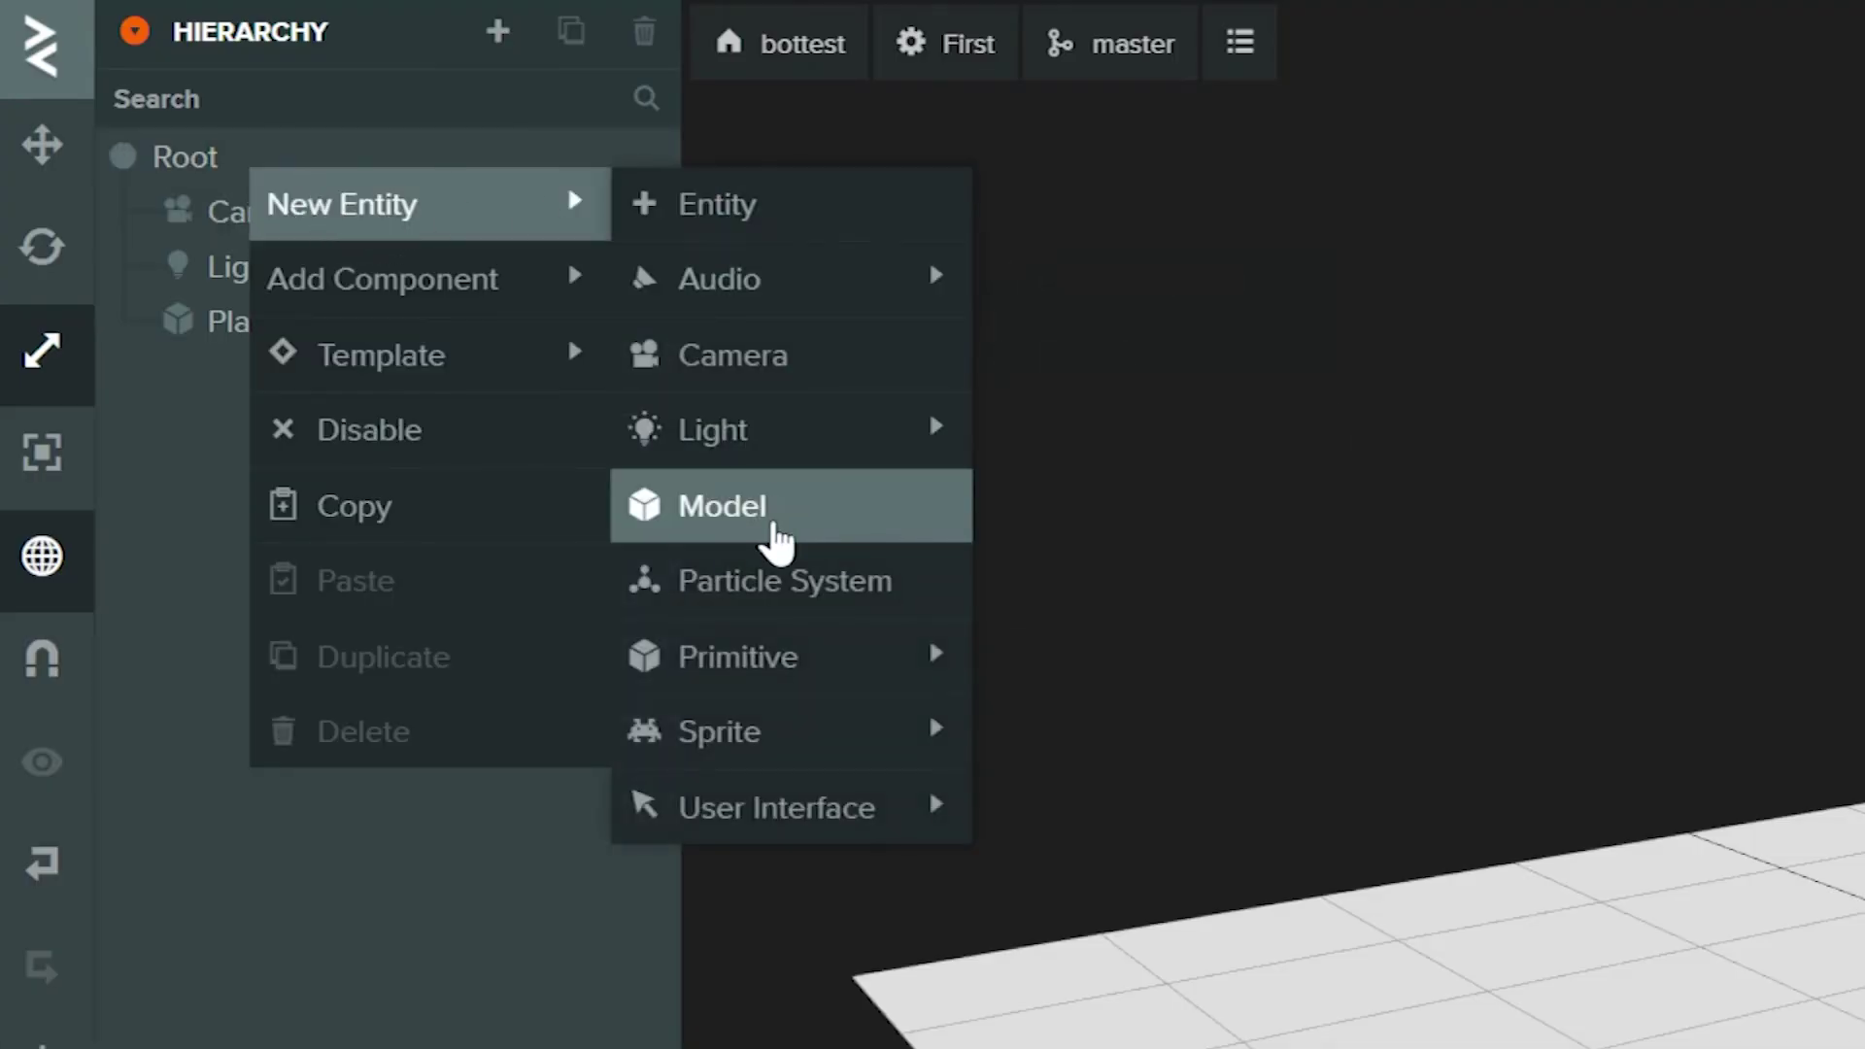
left_click(777, 525)
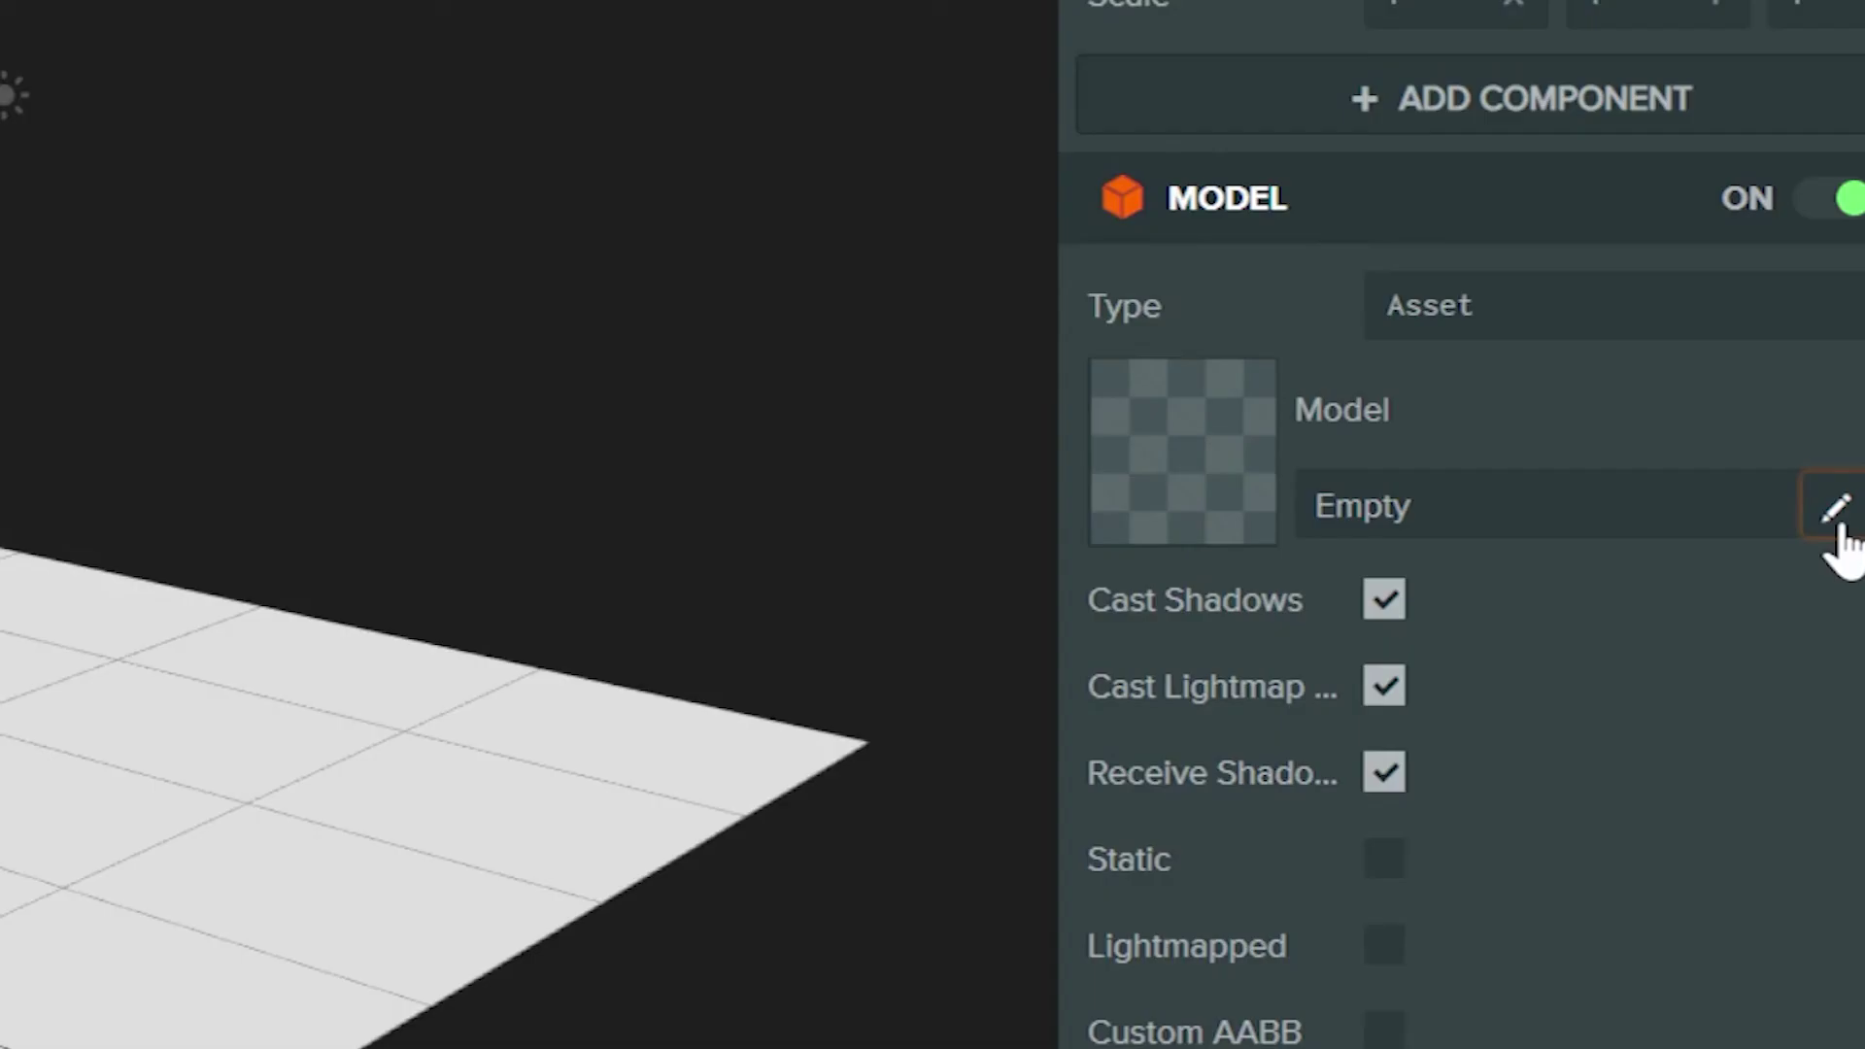
left_click(1857, 448)
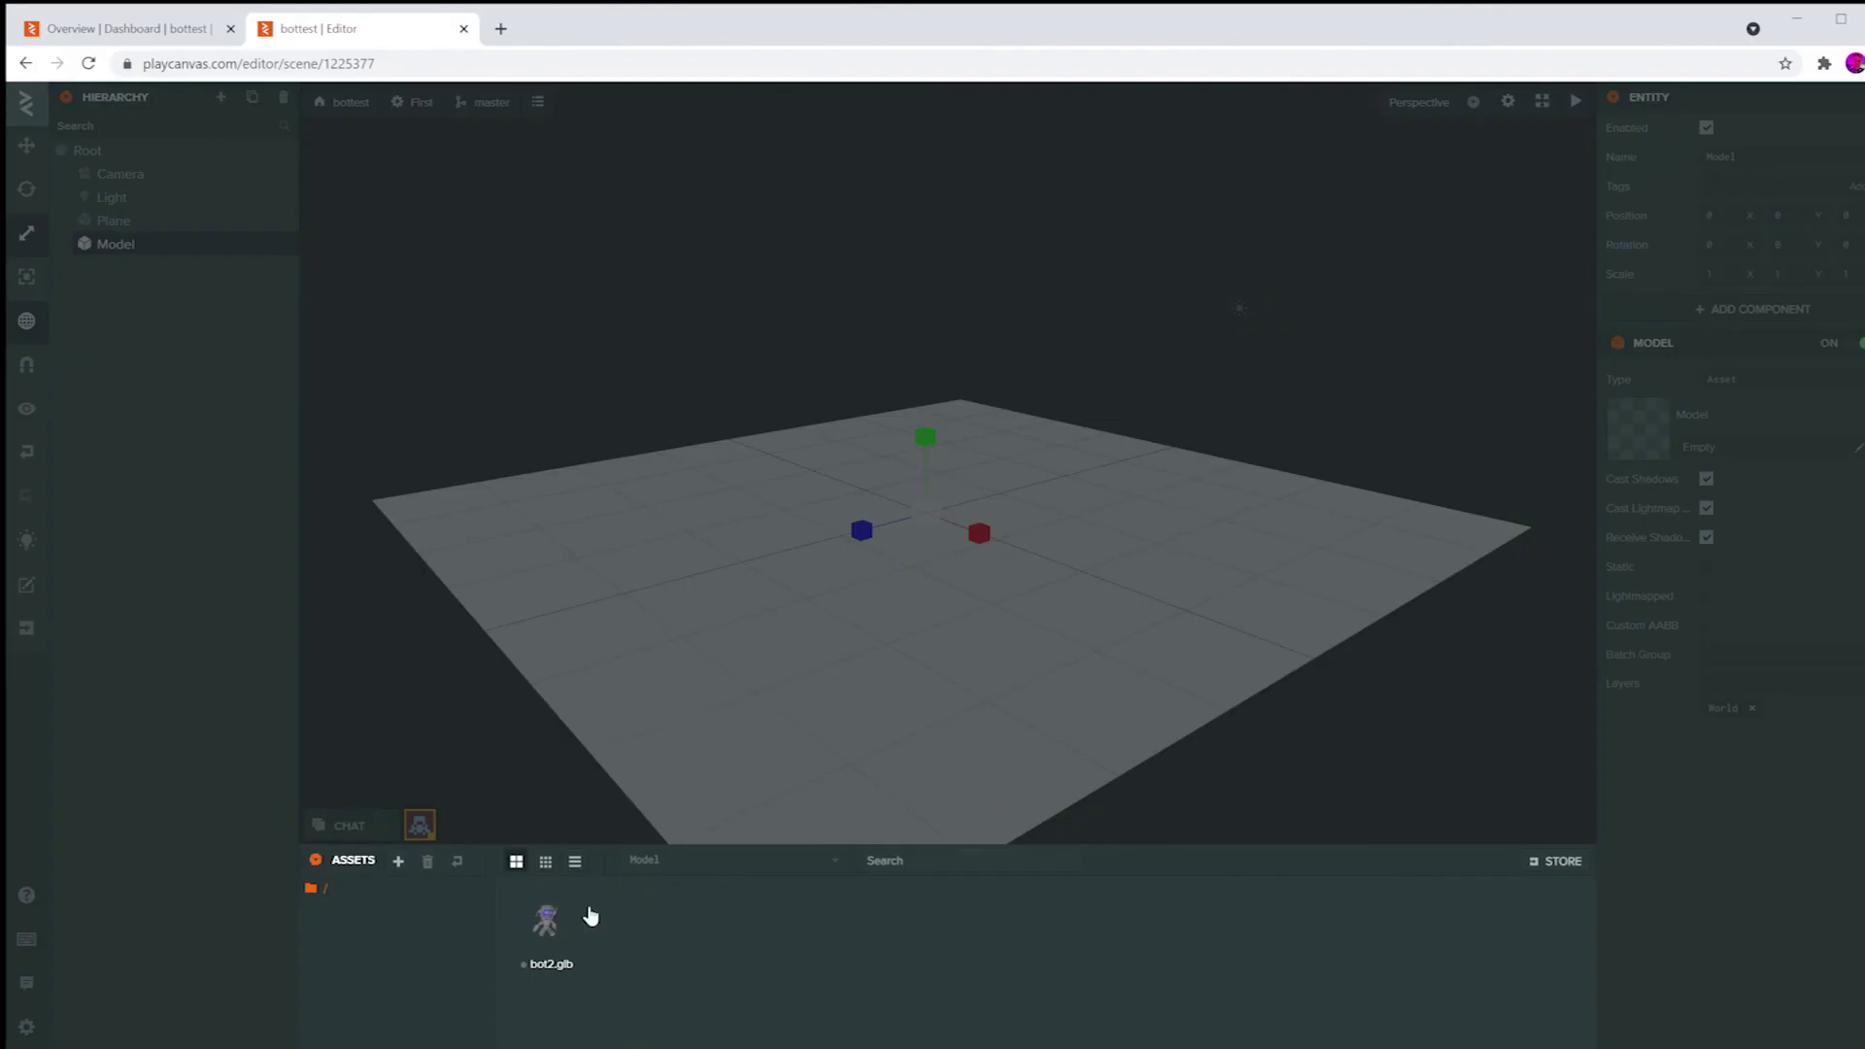
left_click(545, 923)
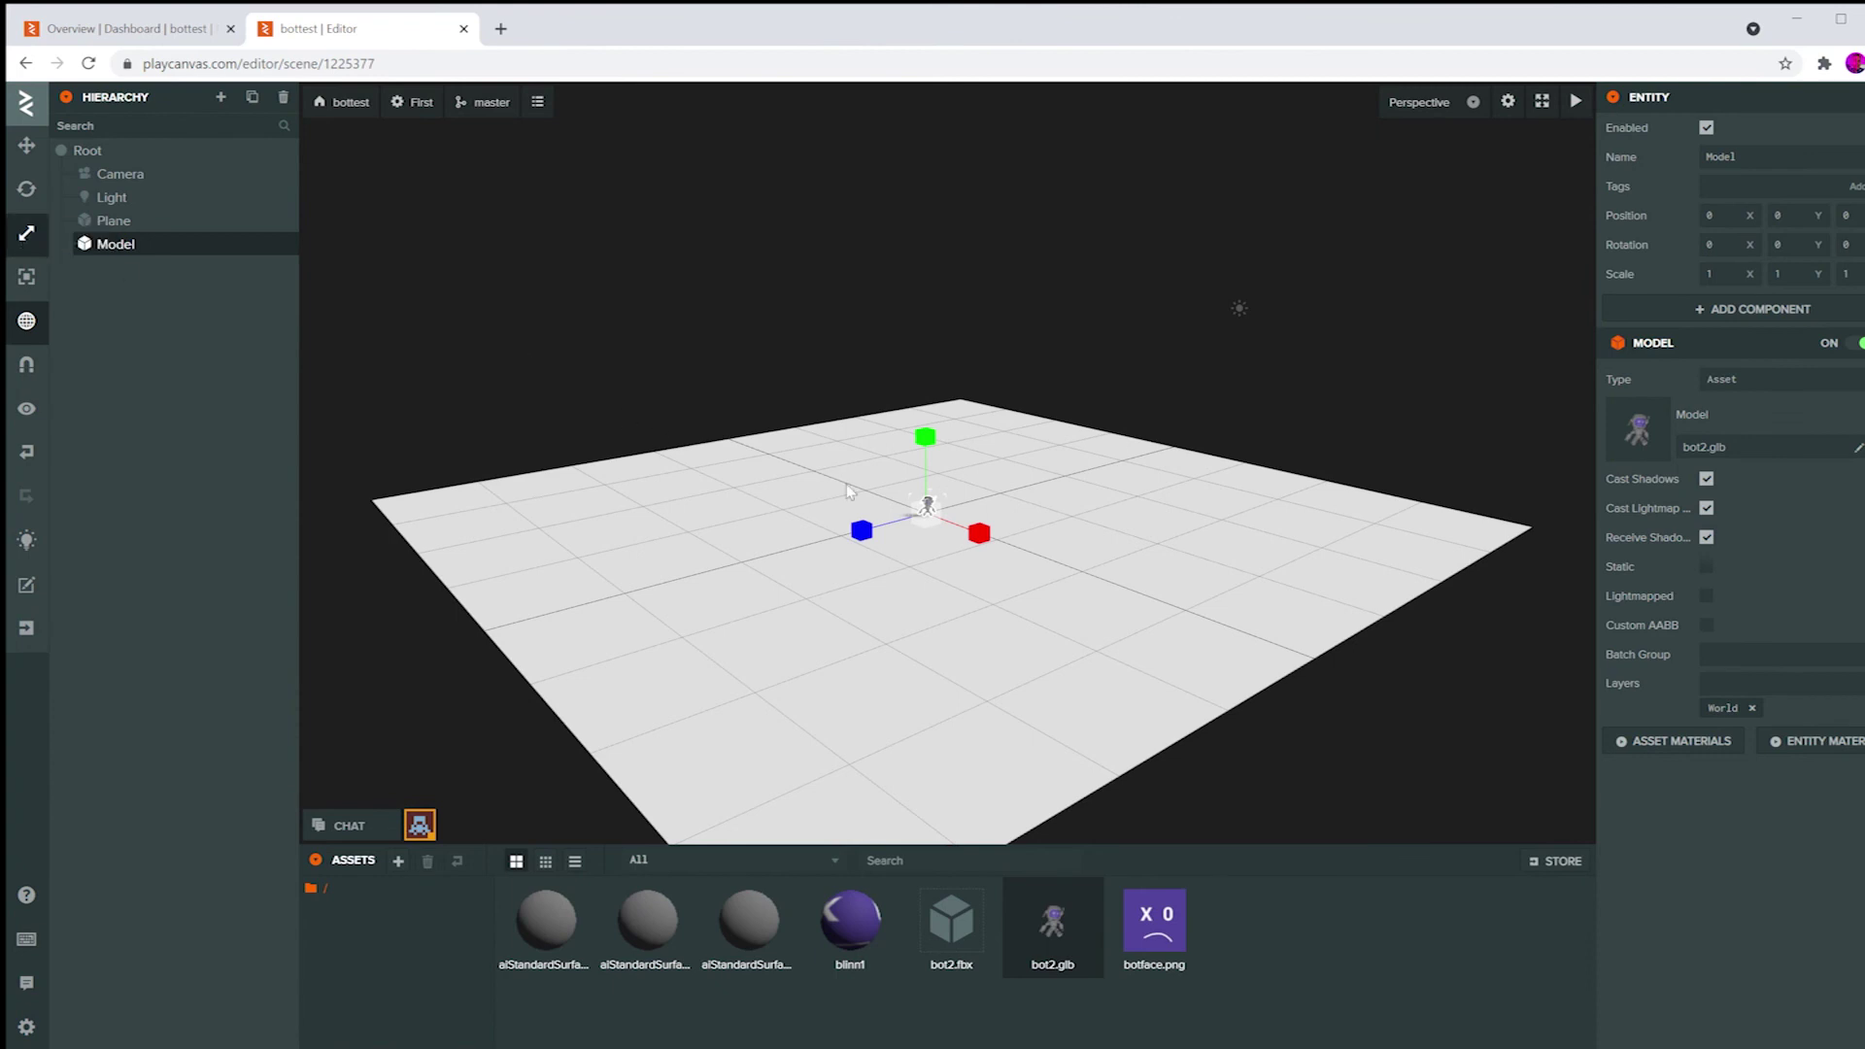
Step: Scale the robot model up uniformly to about 10.55 and launch the scene for a preview, closing it to return to the editor
left_click_drag(926, 511, 1489, 115)
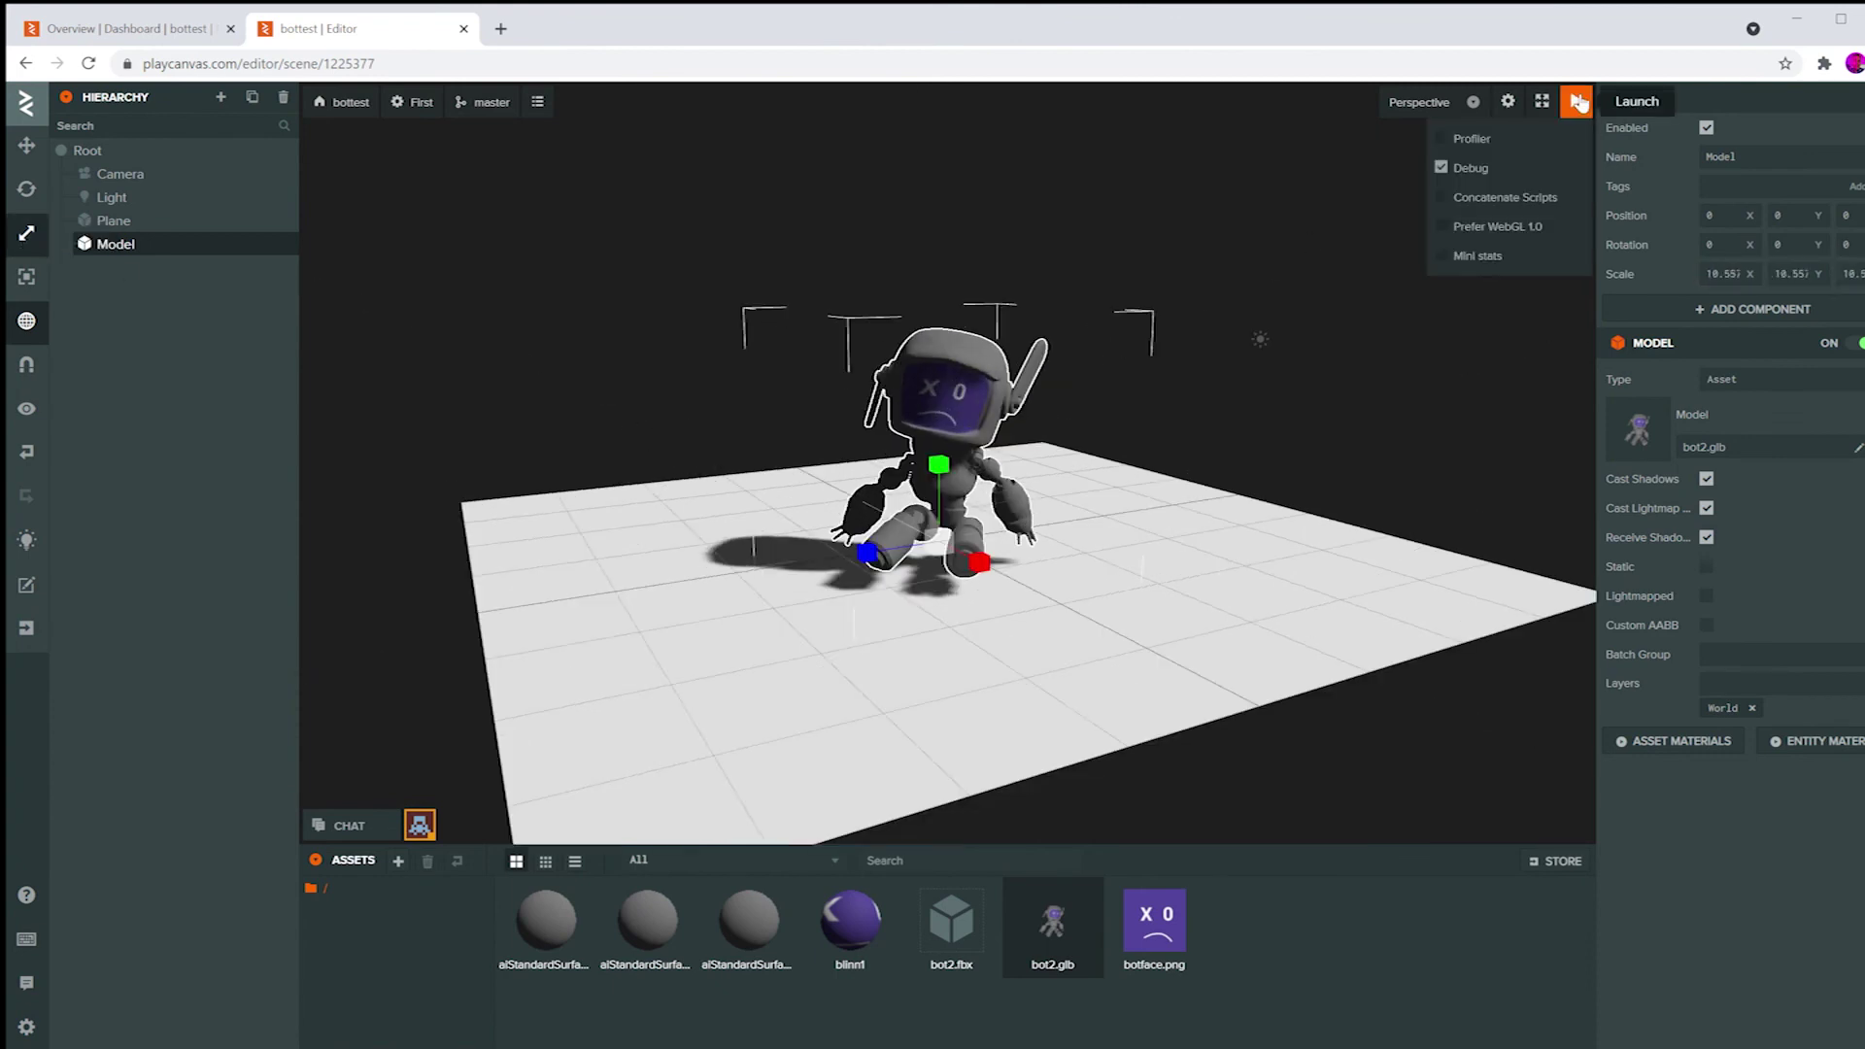
left_click(1575, 101)
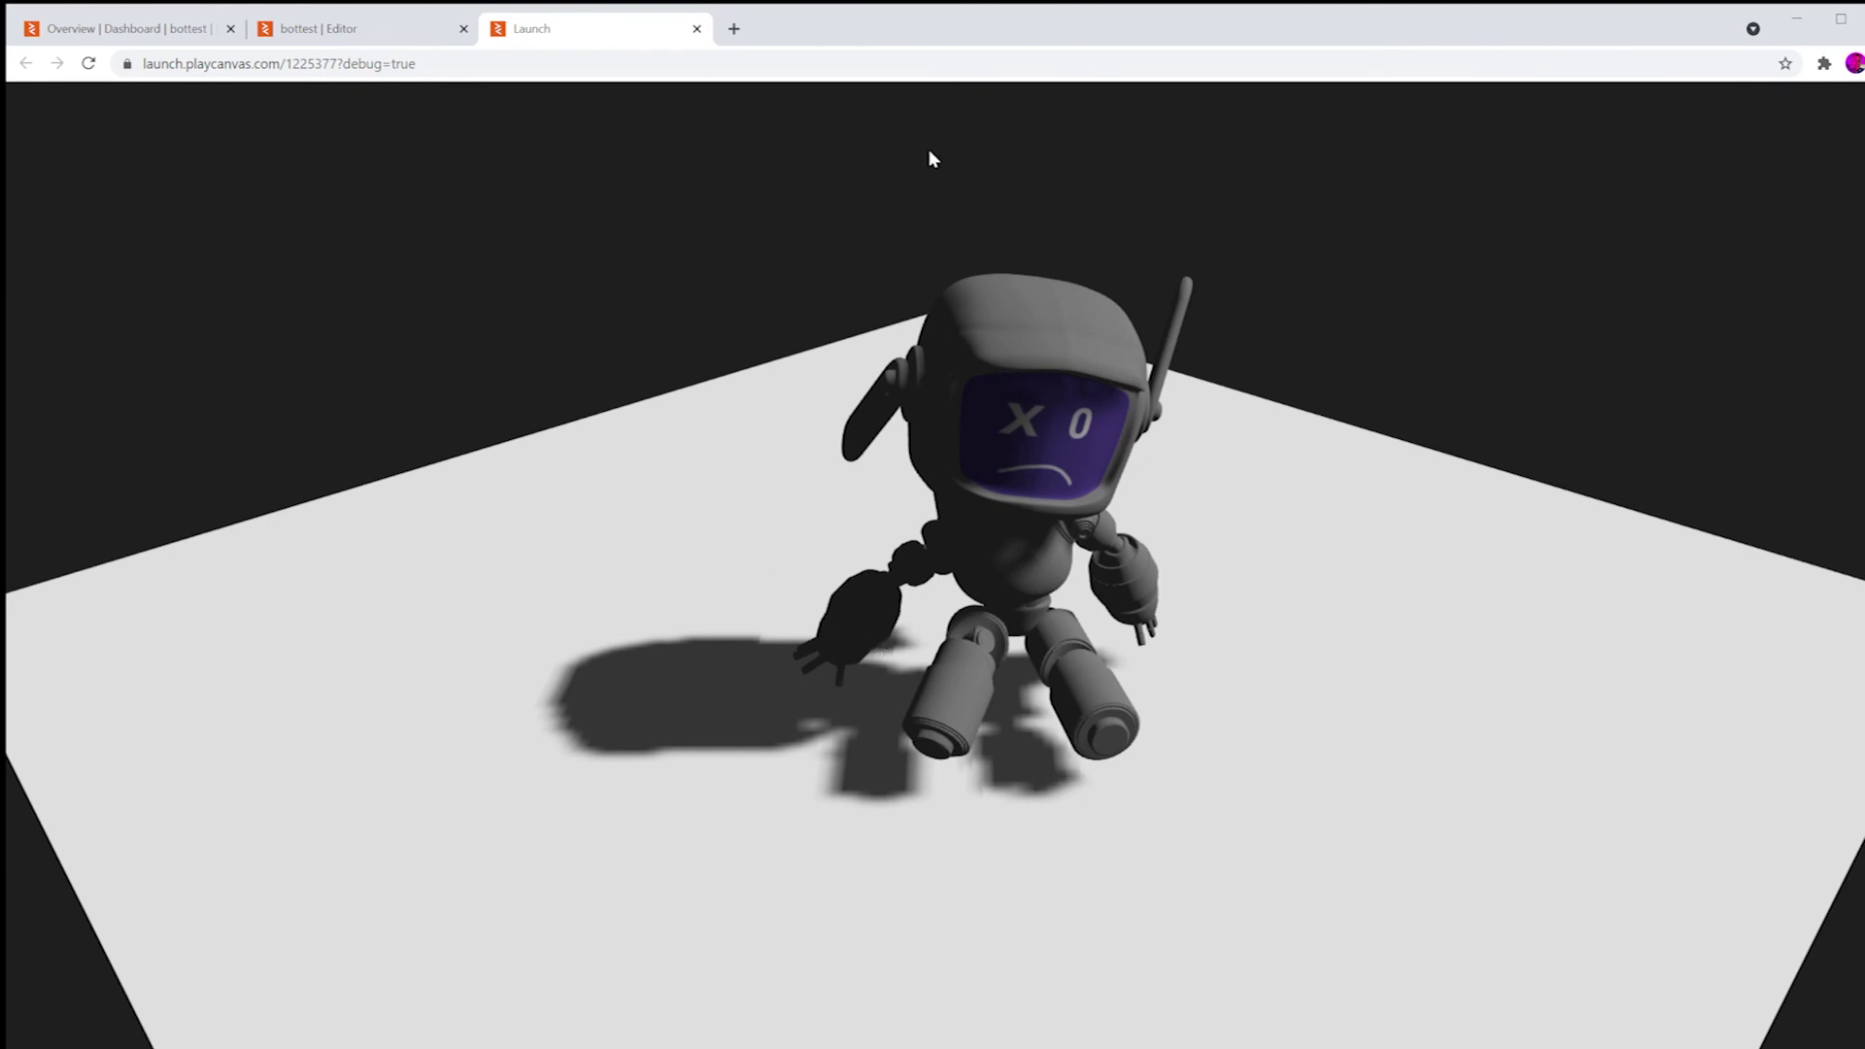
left_click(697, 28)
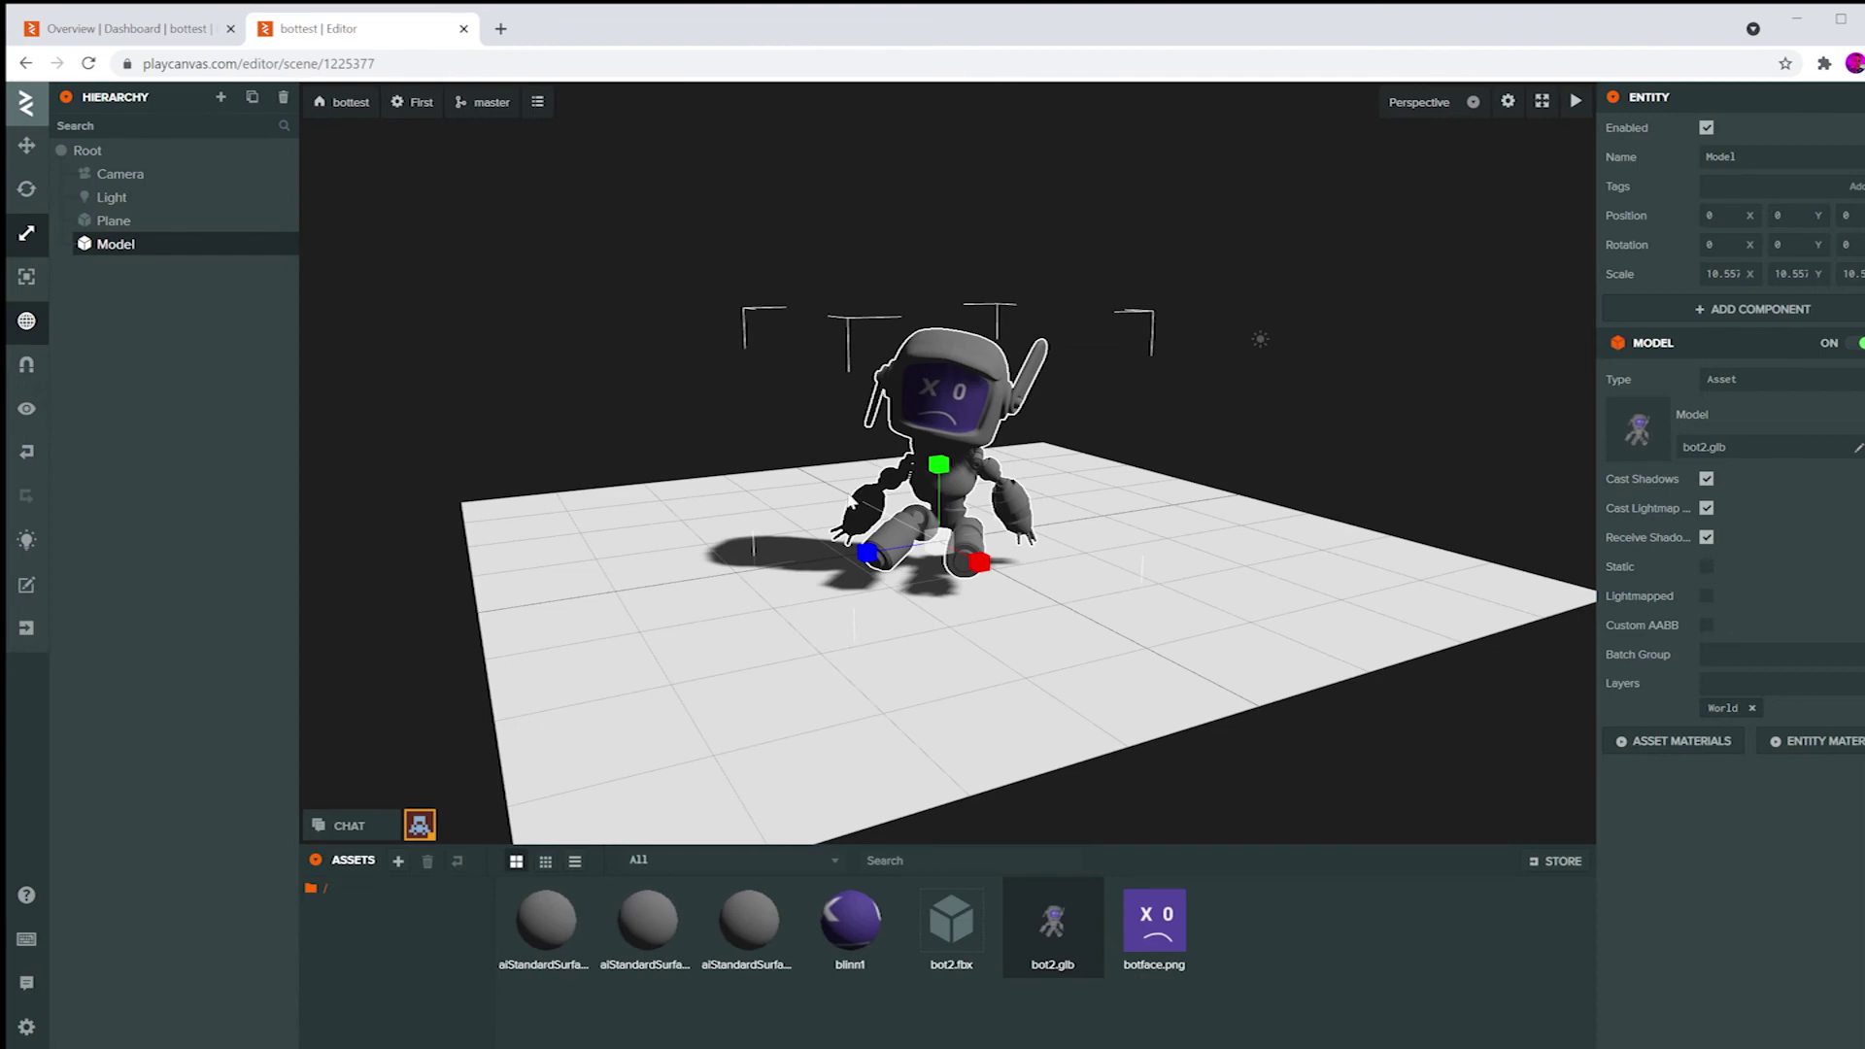
middle_click_drag(707, 493, 882, 531)
left_click_drag(882, 530, 834, 542)
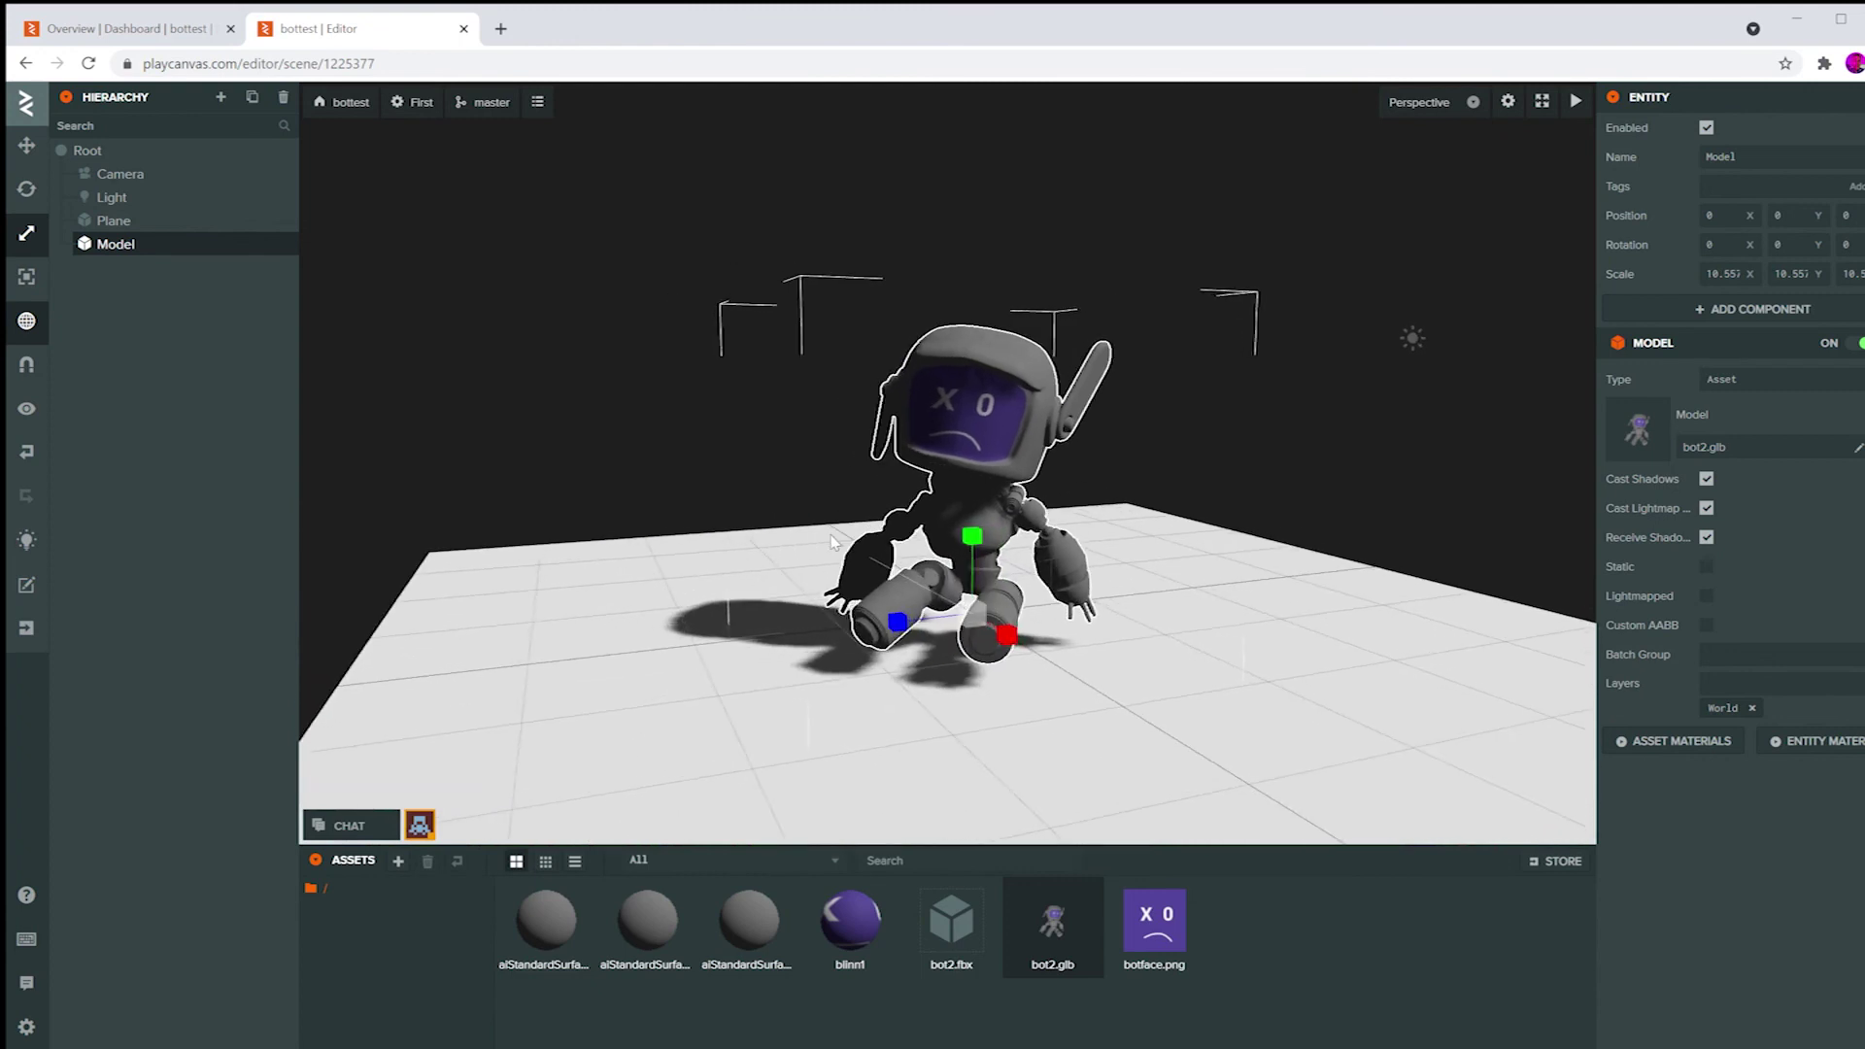